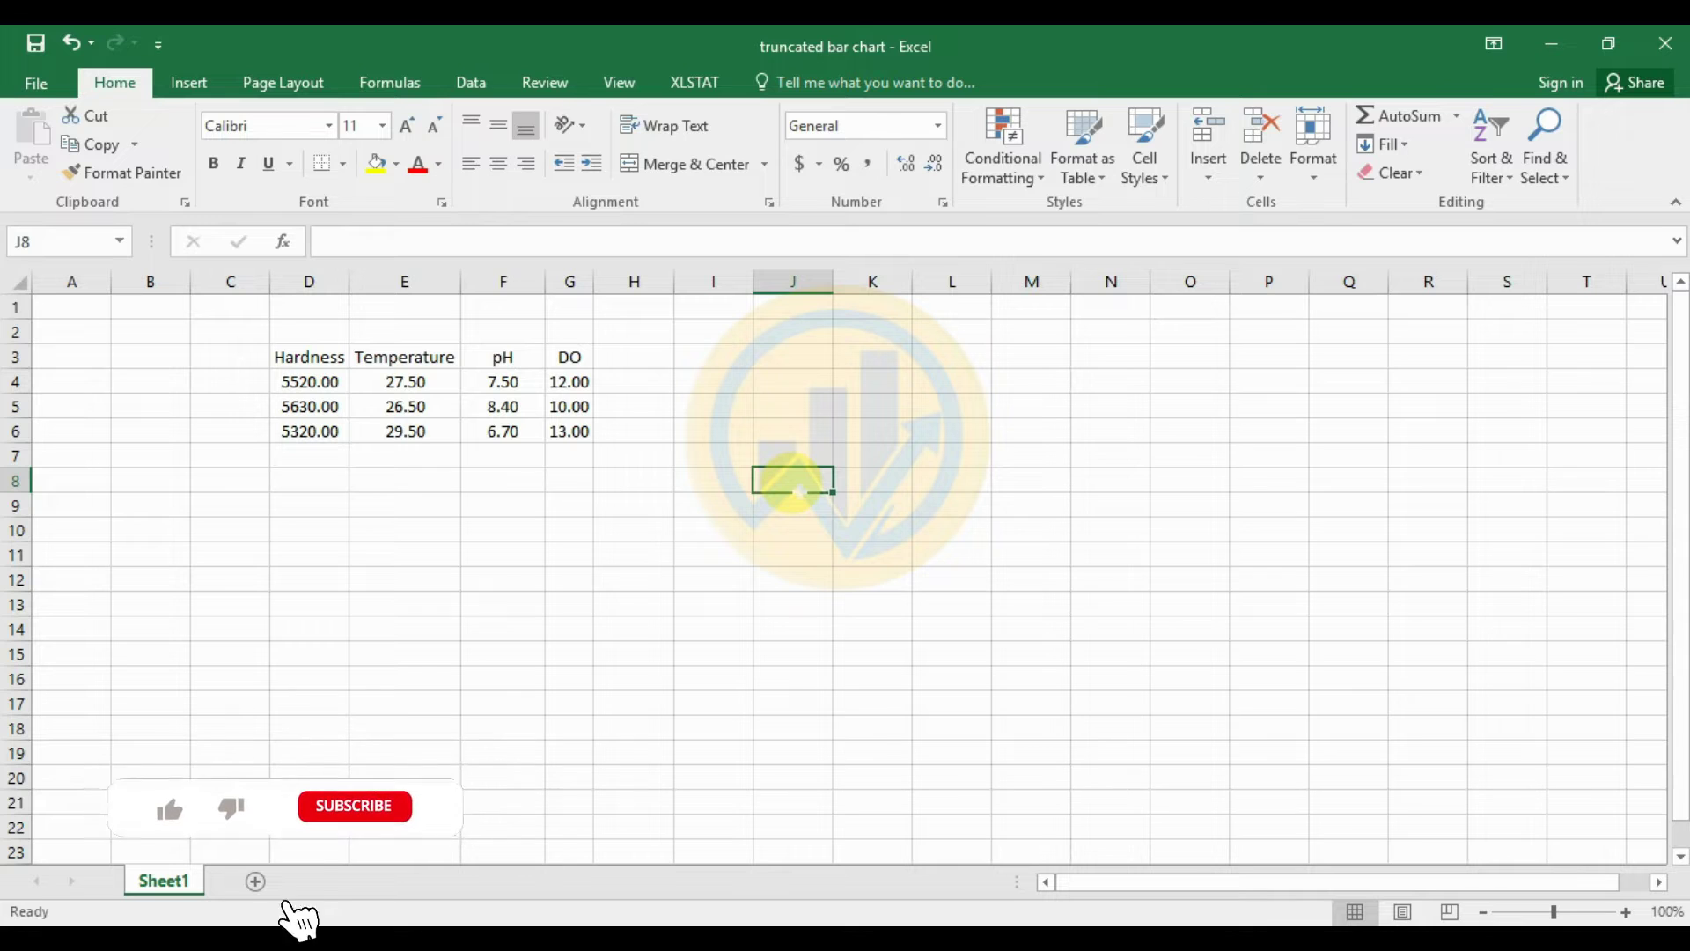
Step: Examine the Hardness, Temperature, pH and DO columns of the data table in Sheet1
{"action": "left_click_drag", "start_coordinate": [309, 357], "coordinate": [557, 431]}
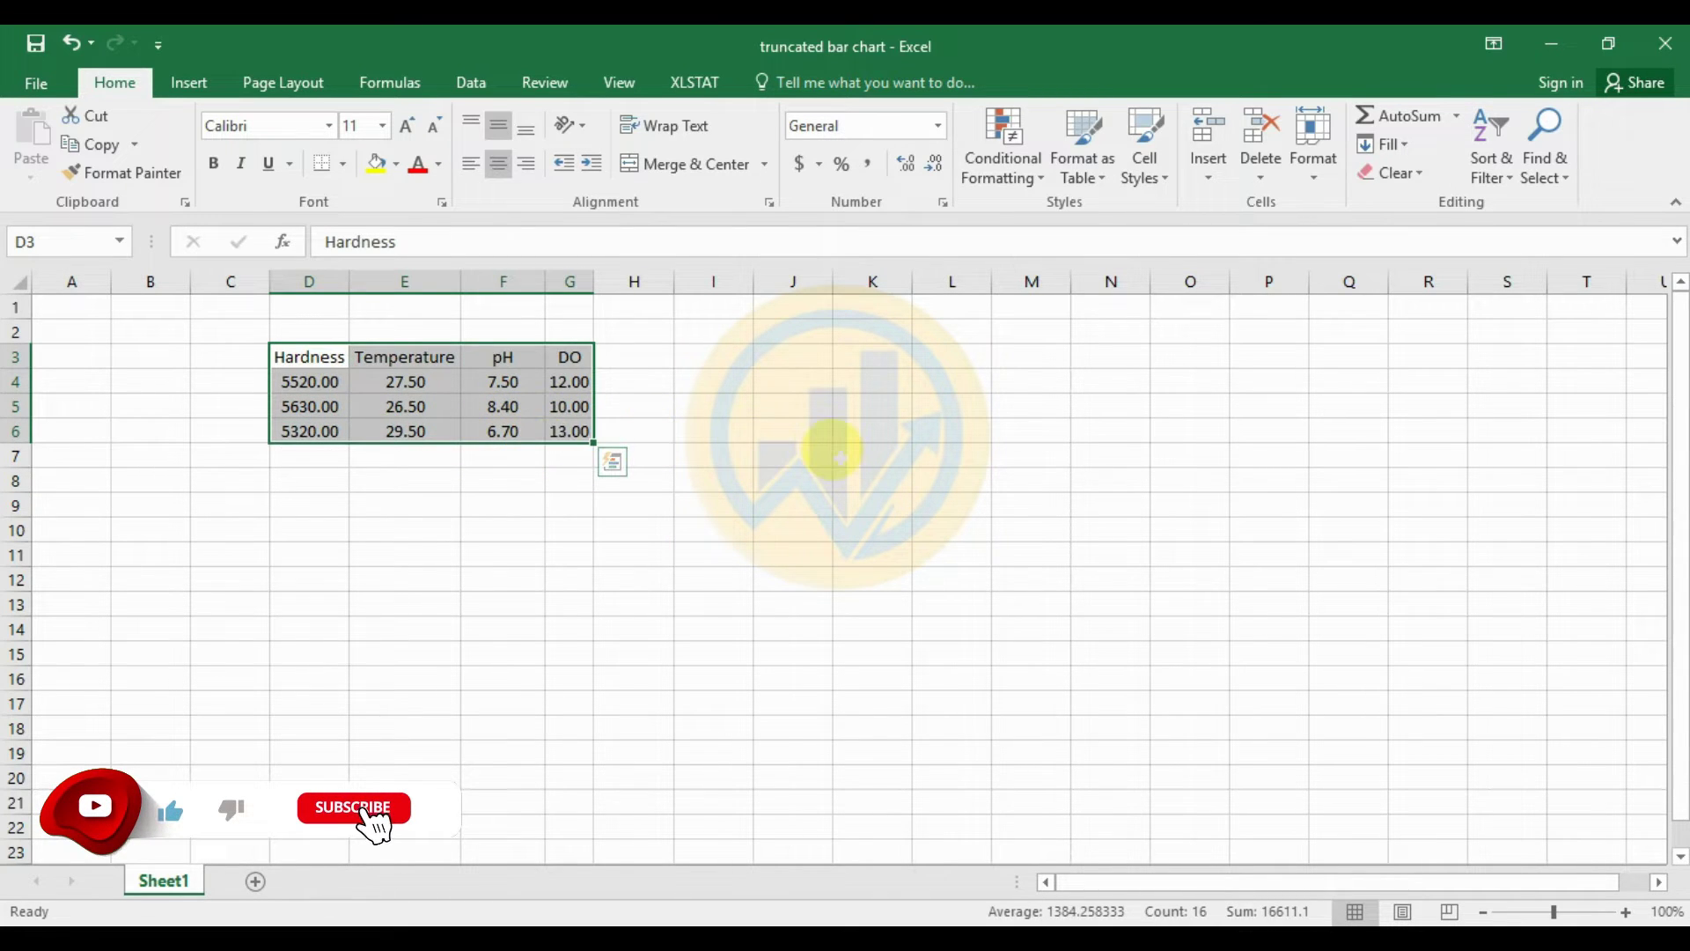
{"action": "left_click", "coordinate": [338, 506]}
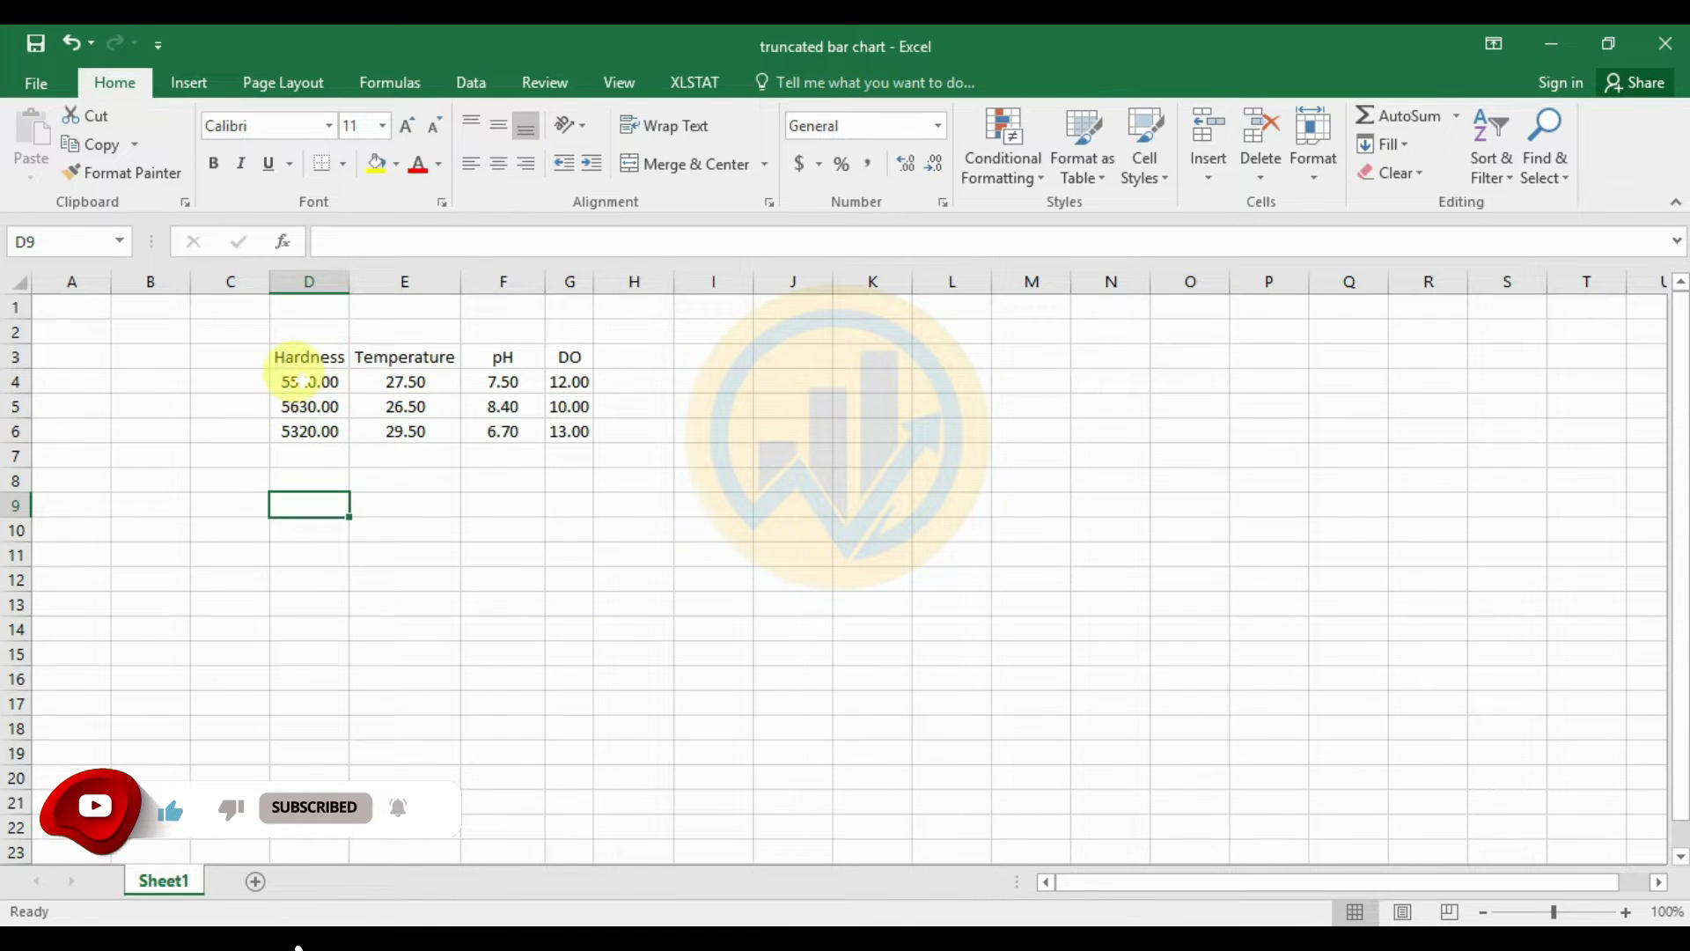
{"action": "left_click", "coordinate": [400, 355]}
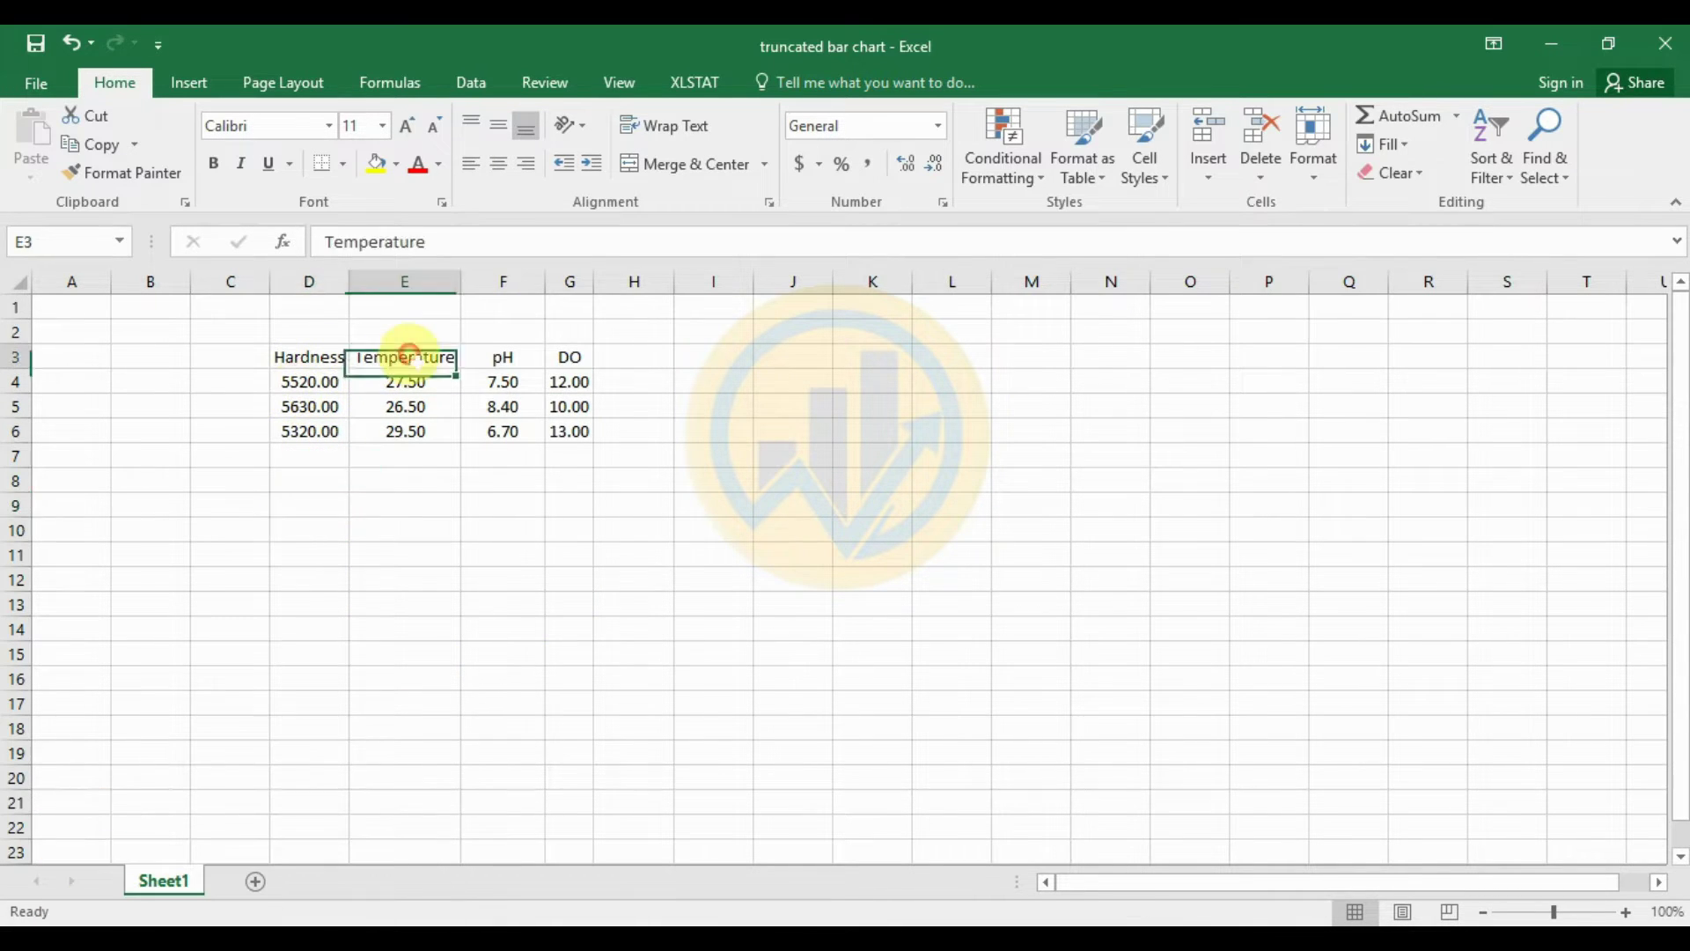
{"action": "left_click", "coordinate": [524, 357]}
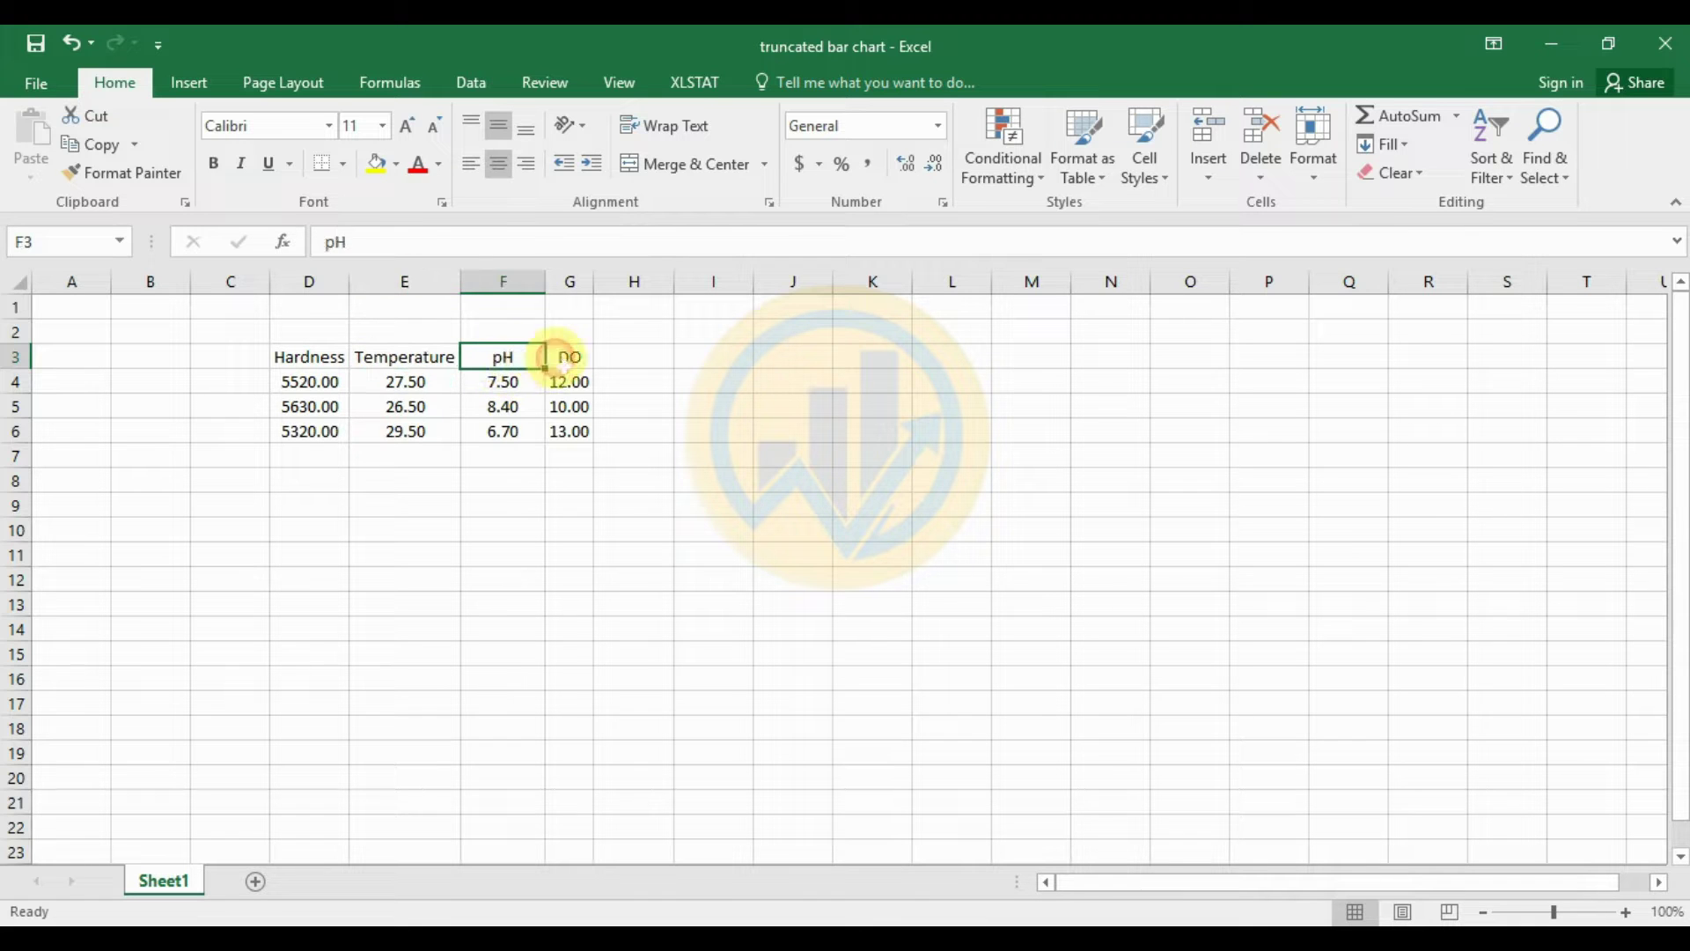
{"action": "left_click", "coordinate": [566, 352]}
{"action": "left_click_drag", "start_coordinate": [401, 360], "coordinate": [531, 426]}
{"action": "left_click", "coordinate": [661, 483]}
{"action": "left_click", "coordinate": [697, 511]}
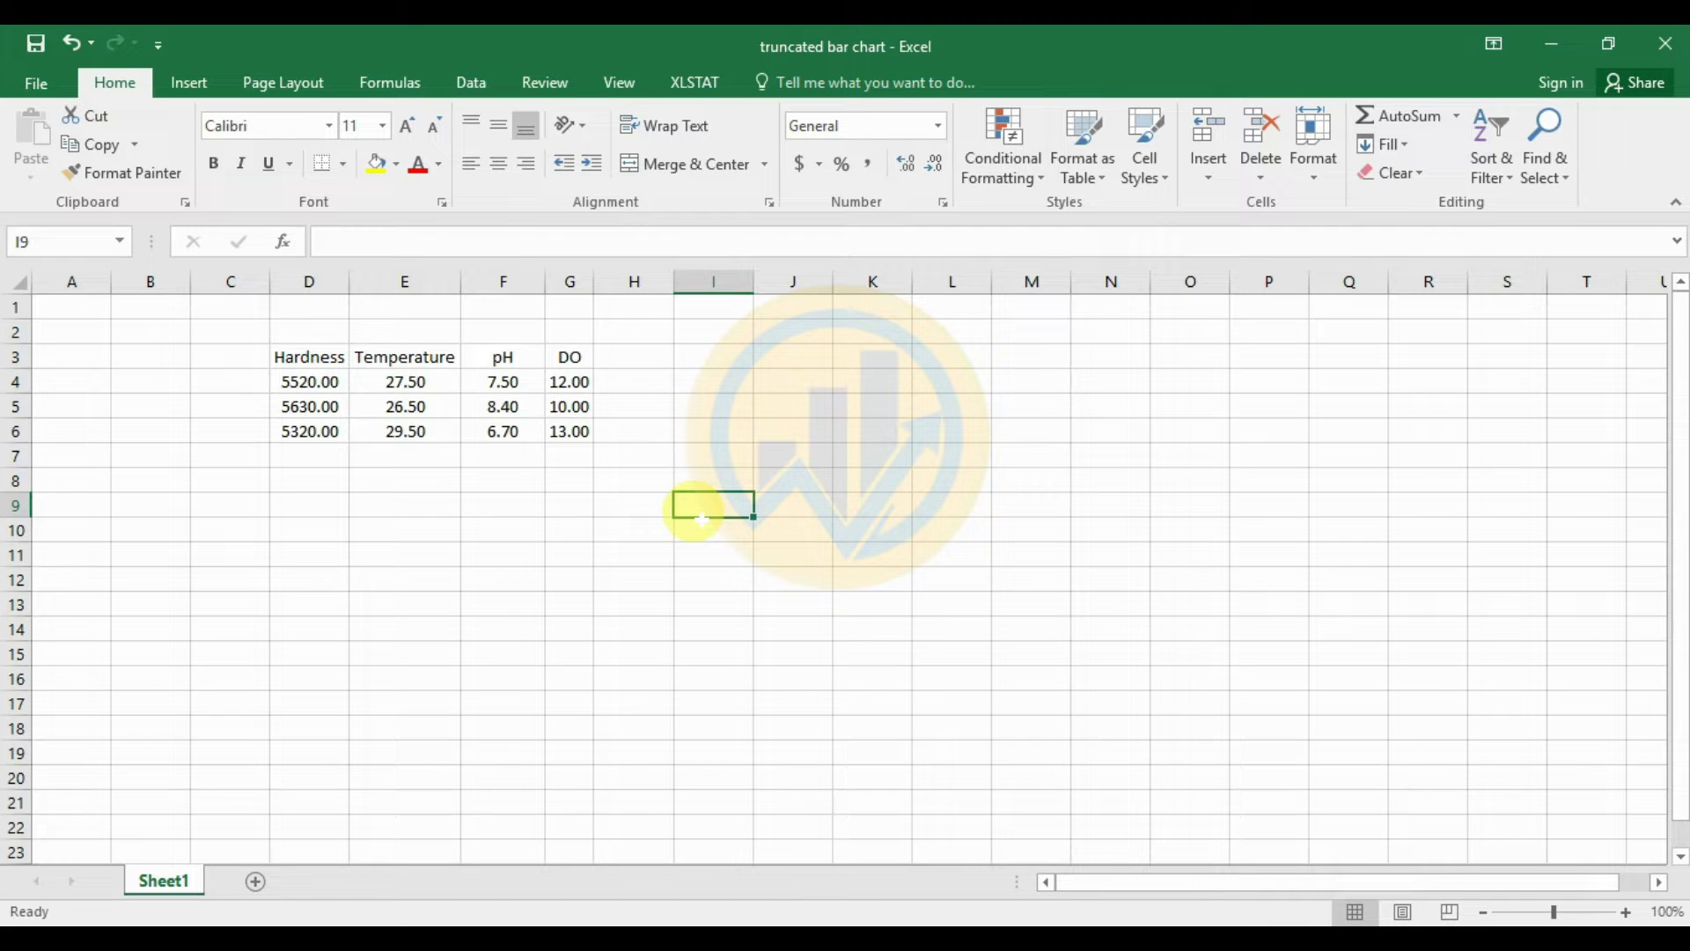
Step: Copy the data table in D3:G6, including its header row
{"action": "left_click_drag", "start_coordinate": [303, 359], "coordinate": [579, 429]}
{"action": "right_click", "coordinate": [580, 393]}
{"action": "left_click", "coordinate": [652, 441]}
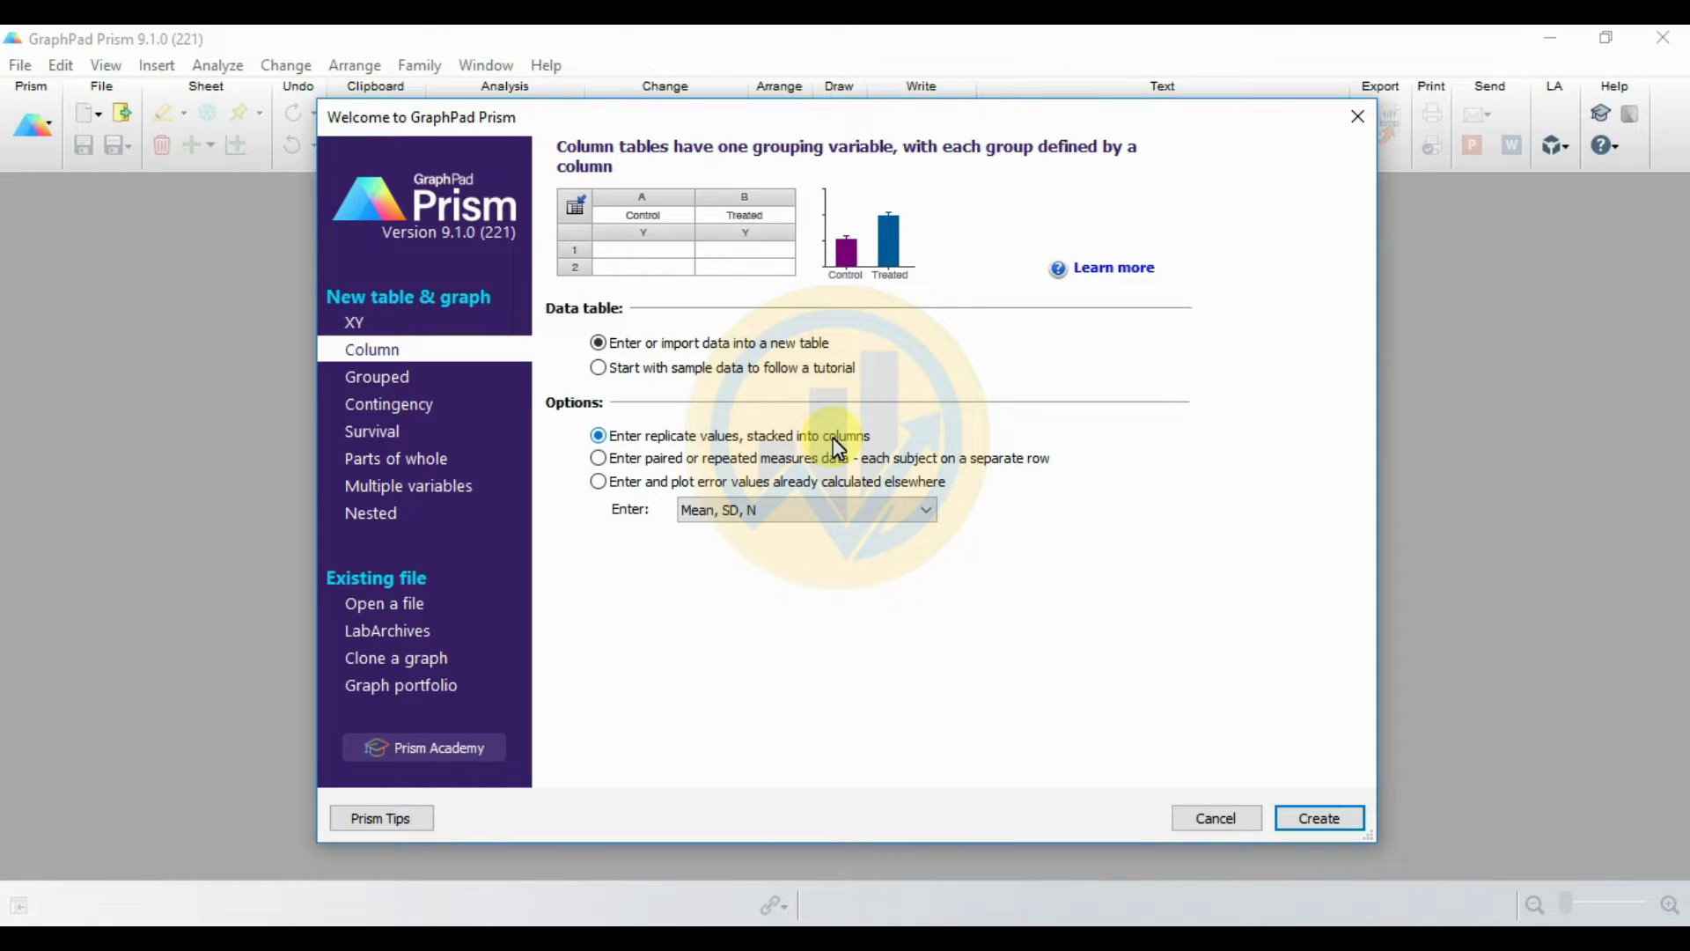
Step: In GraphPad Prism, create a Column table for stacked replicate values and paste the copied data with headings, starting at the Group A title
{"action": "left_click", "coordinate": [1326, 819]}
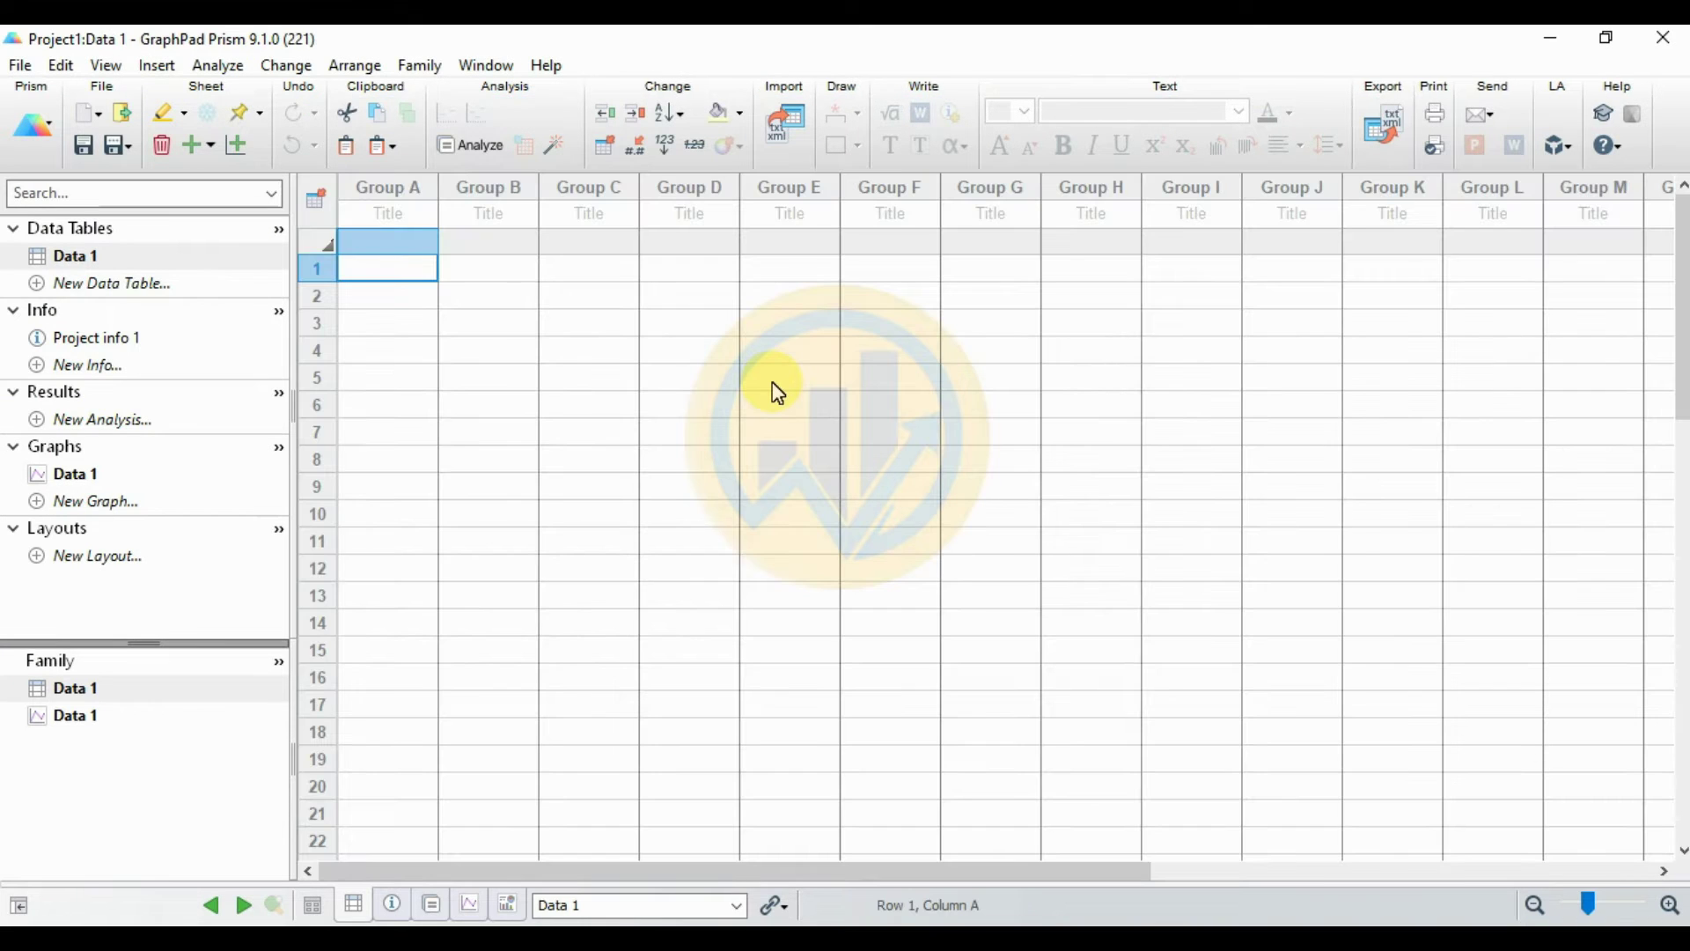
{"action": "left_click", "coordinate": [392, 220]}
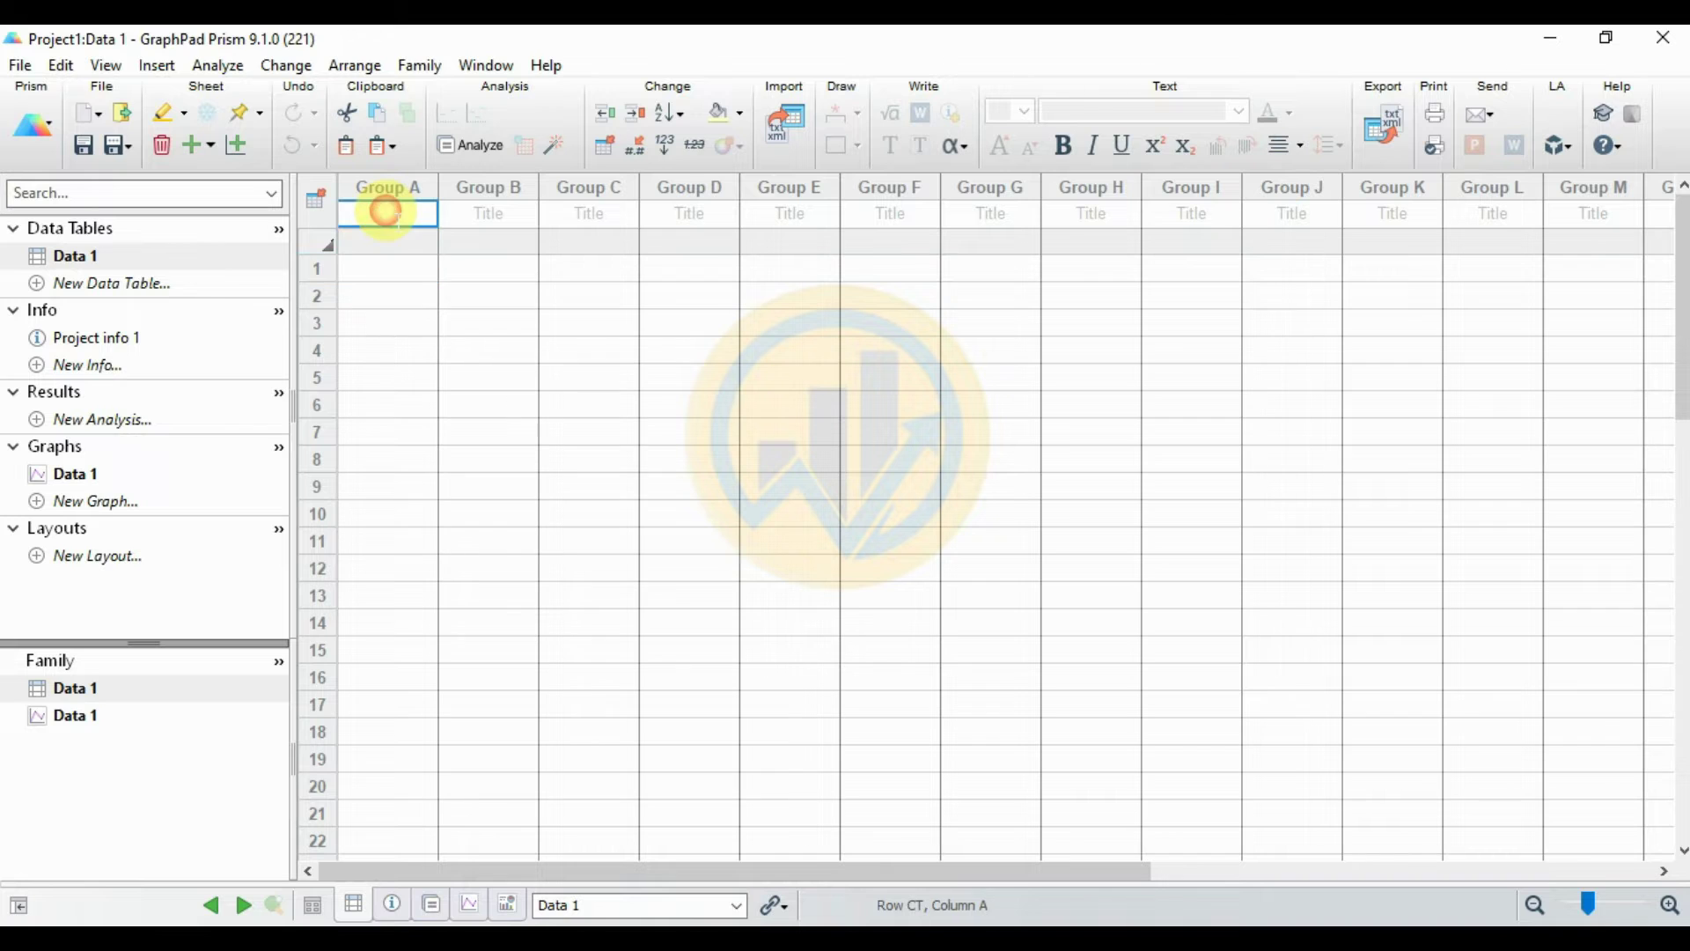
{"action": "right_click", "coordinate": [385, 211]}
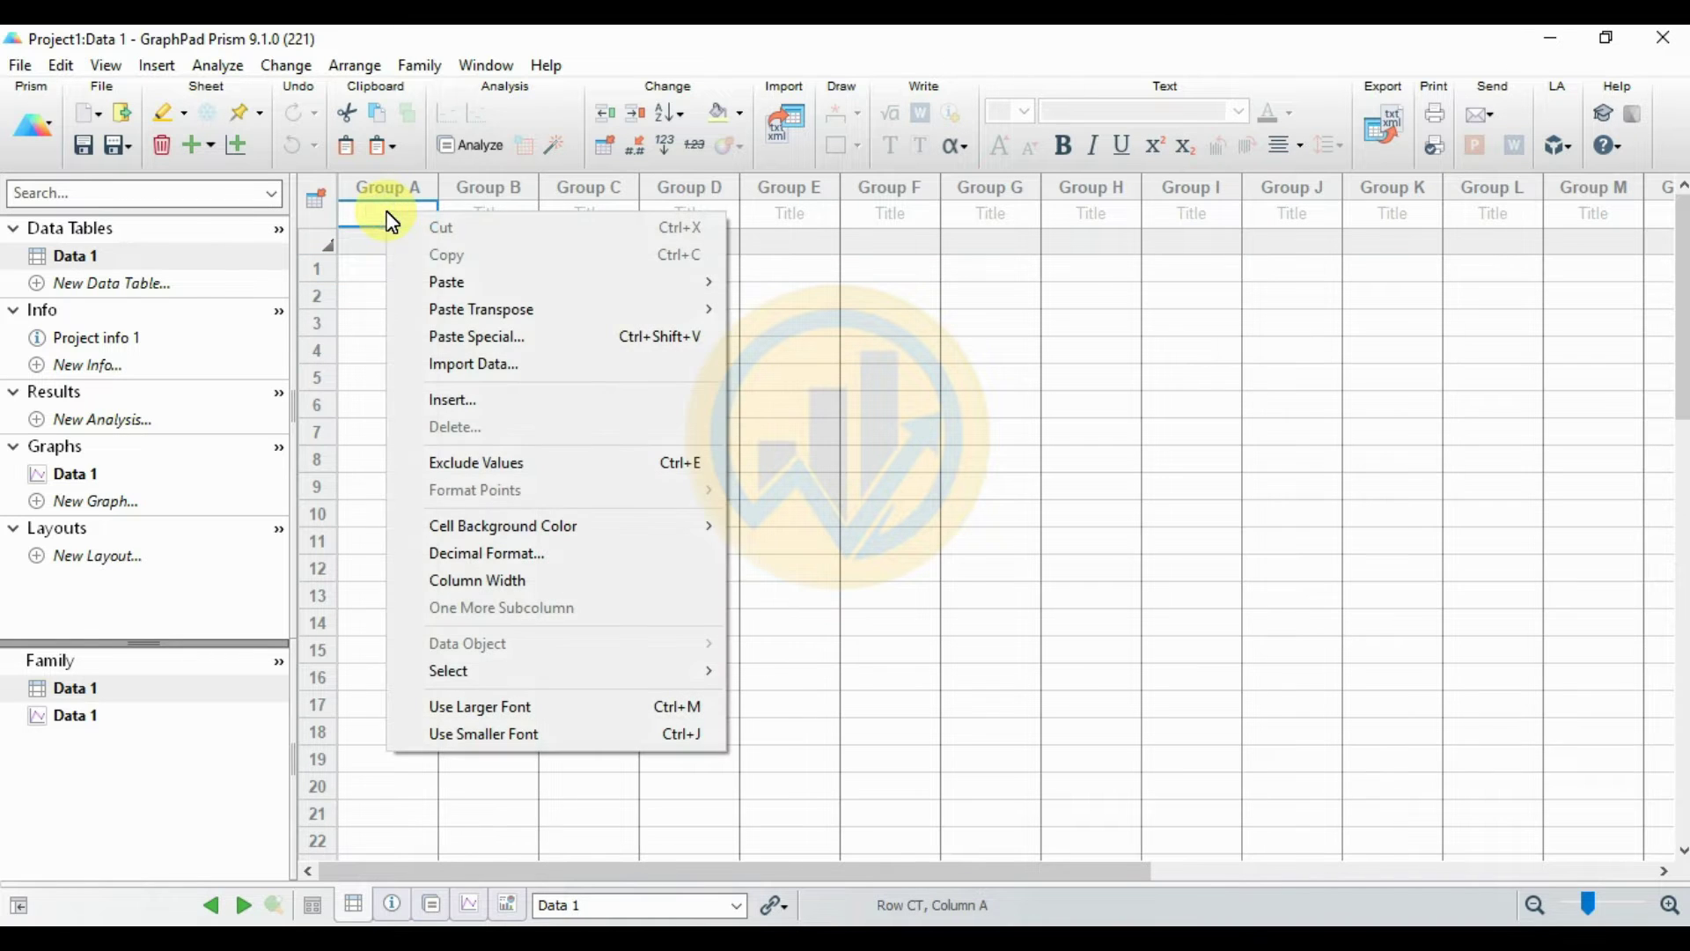
{"action": "mouse_move", "coordinate": [679, 287]}
{"action": "left_click", "coordinate": [805, 289]}
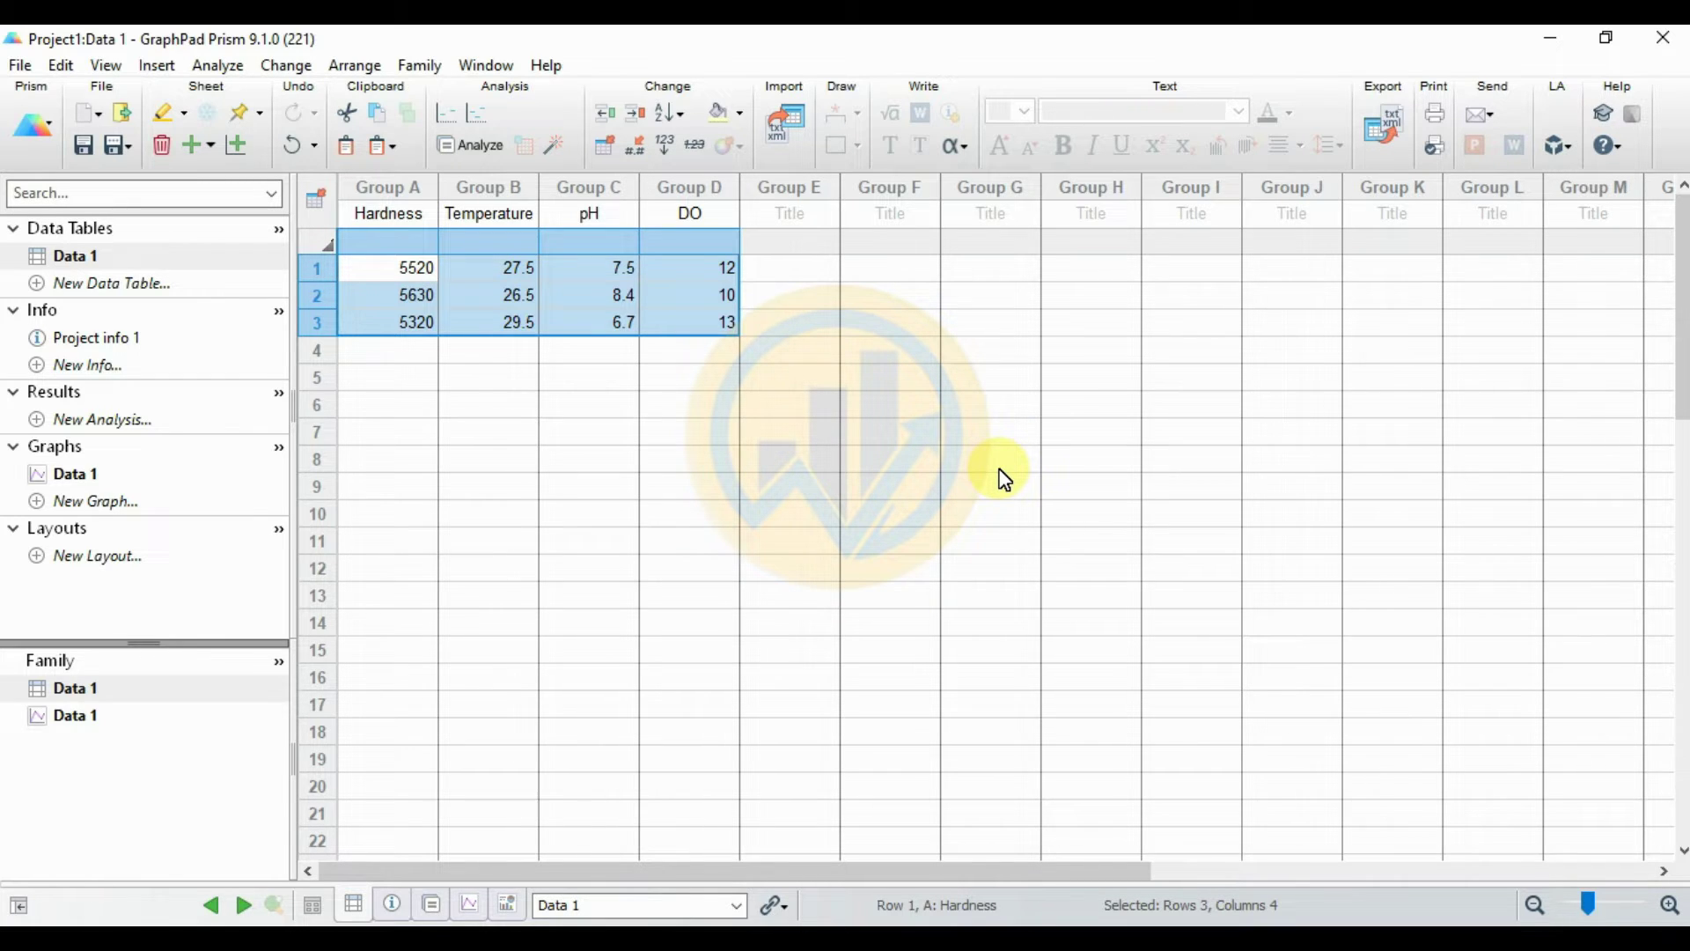
Step: Create a new column bar graph from Data 1, plotting the mean with SD
{"action": "left_click", "coordinate": [236, 147]}
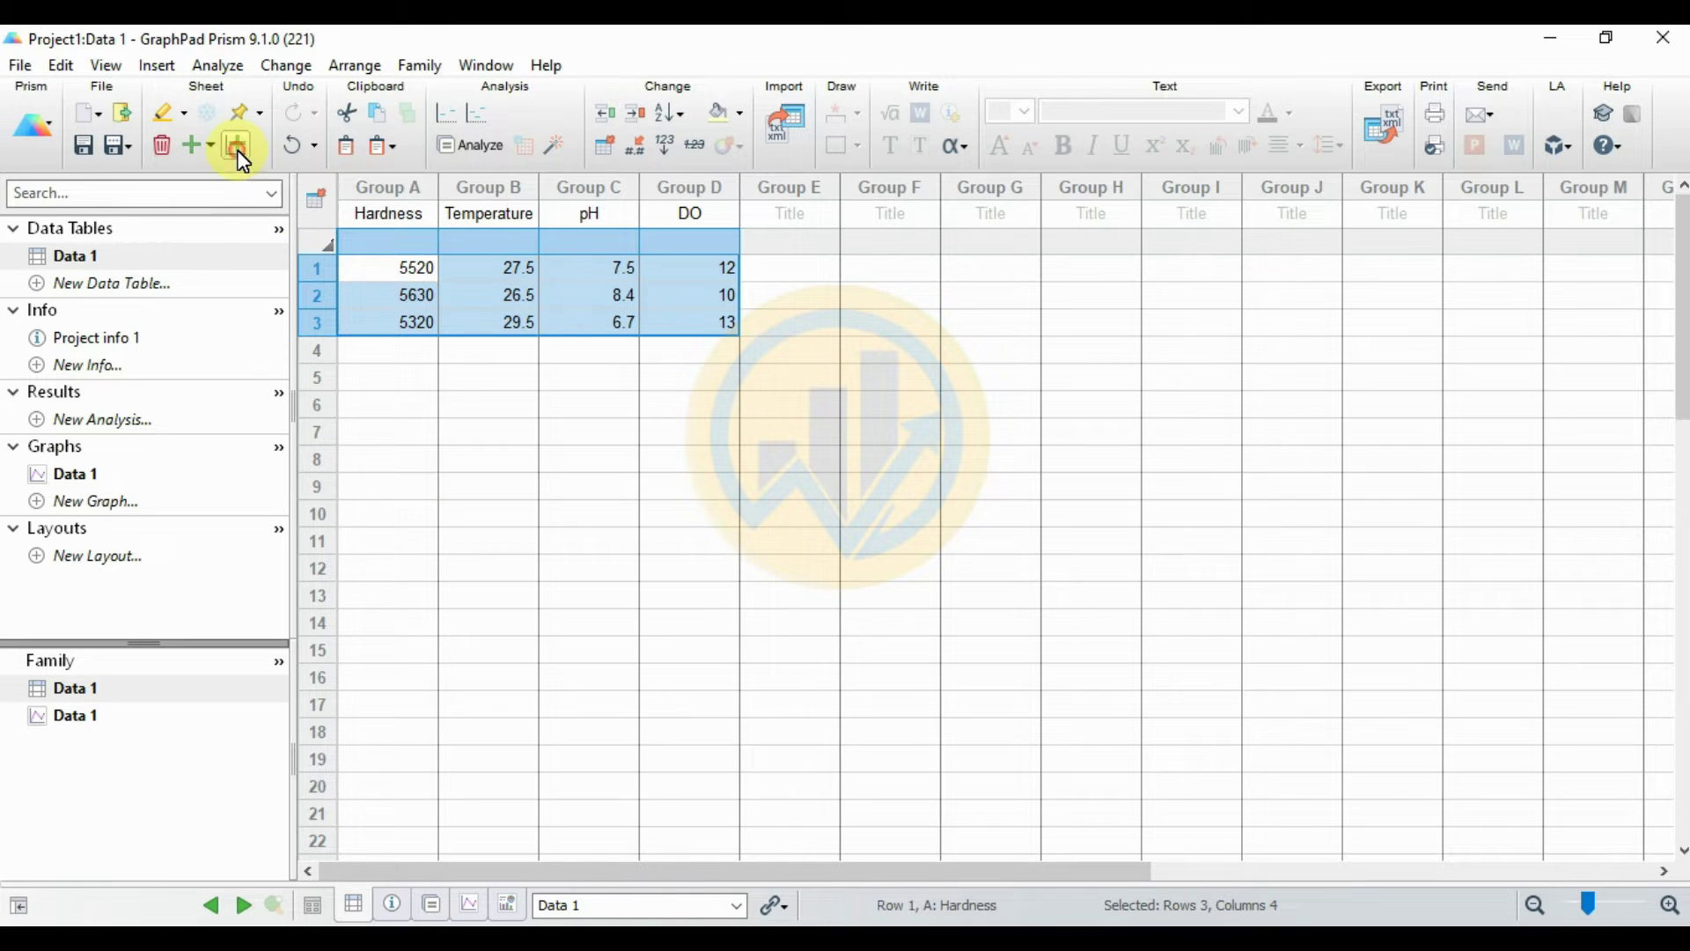
{"action": "left_click_drag", "start_coordinate": [700, 167], "coordinate": [873, 182]}
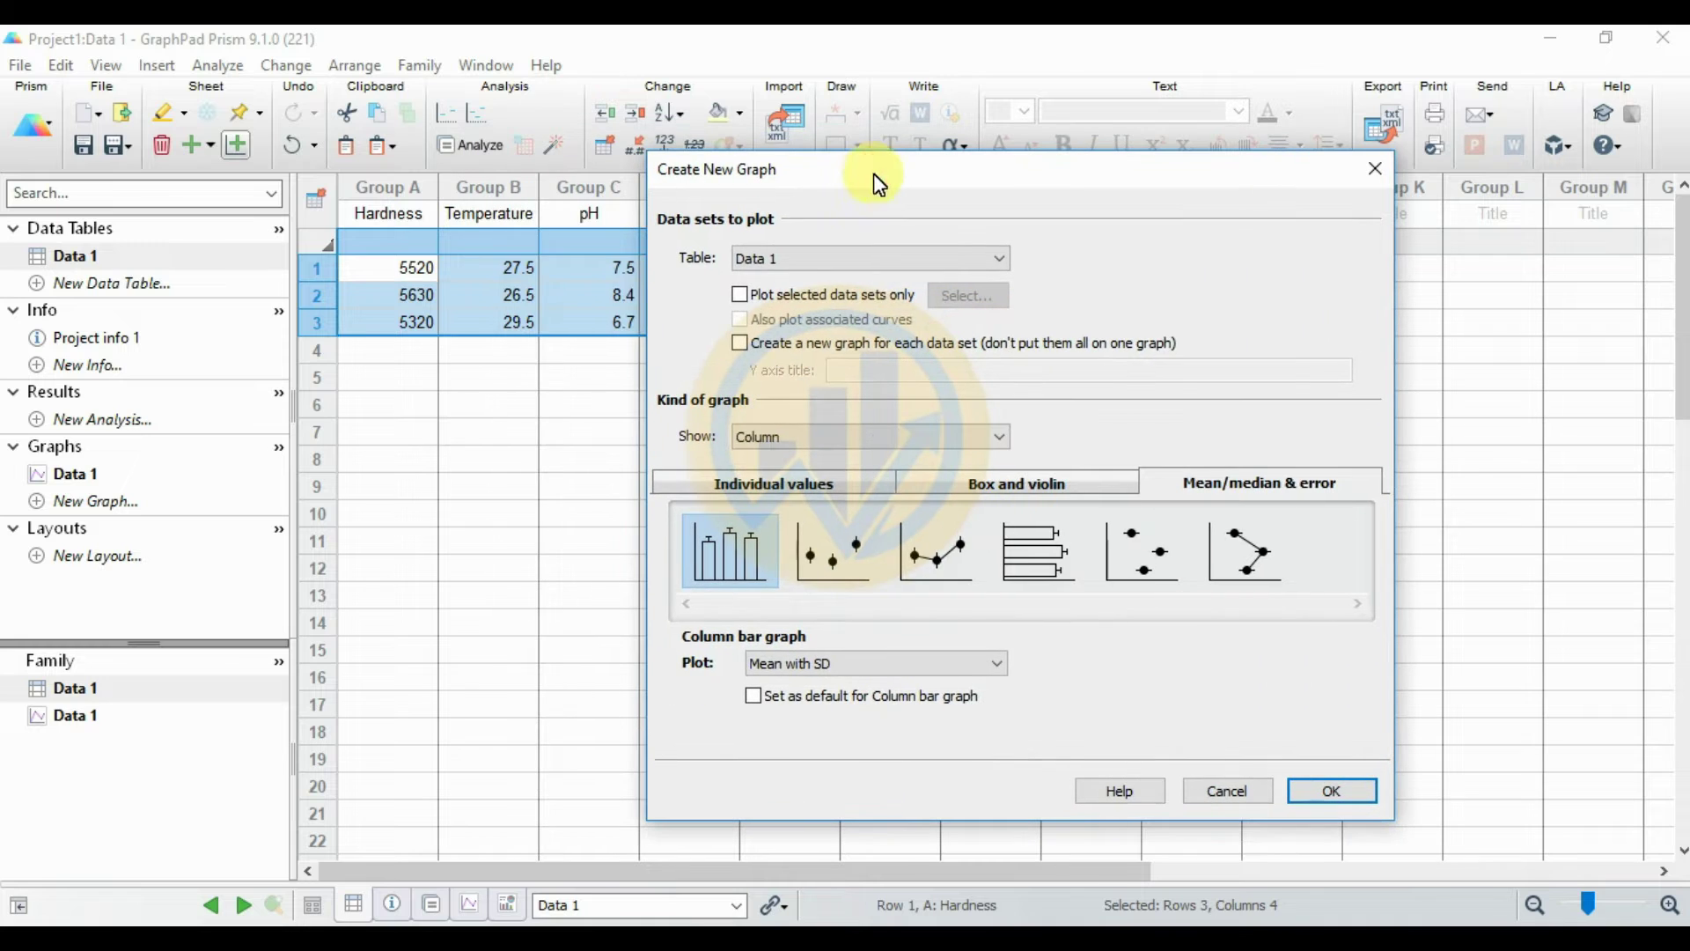
{"action": "left_click", "coordinate": [766, 438]}
{"action": "left_click", "coordinate": [767, 479]}
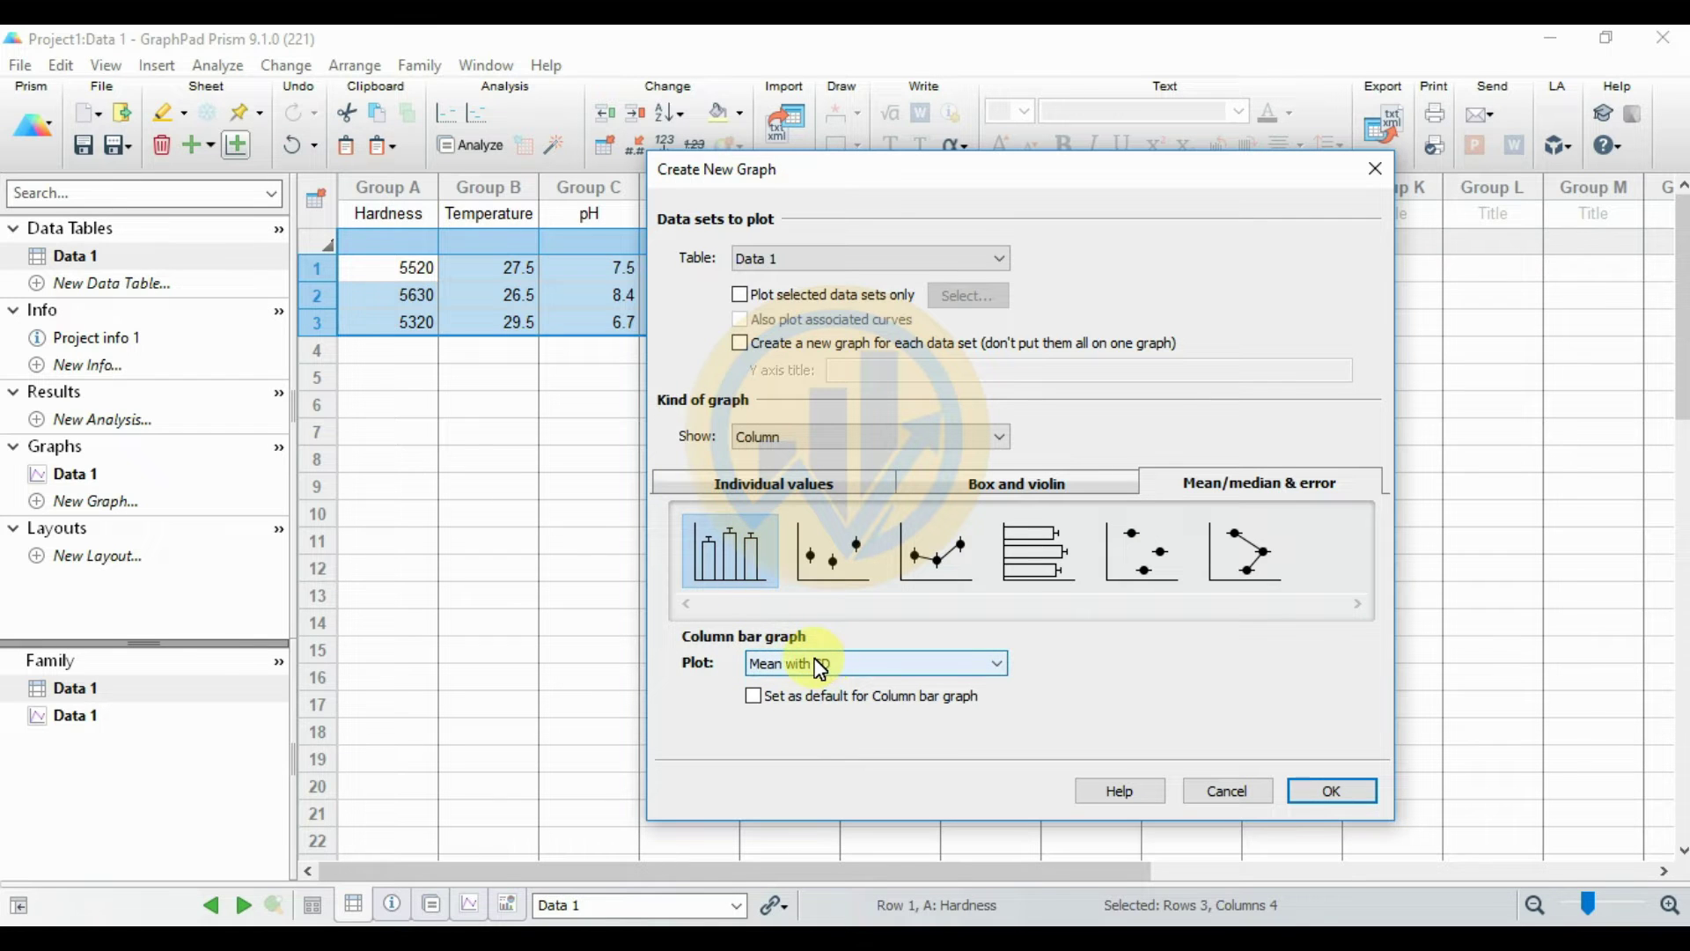
{"action": "left_click", "coordinate": [1349, 788]}
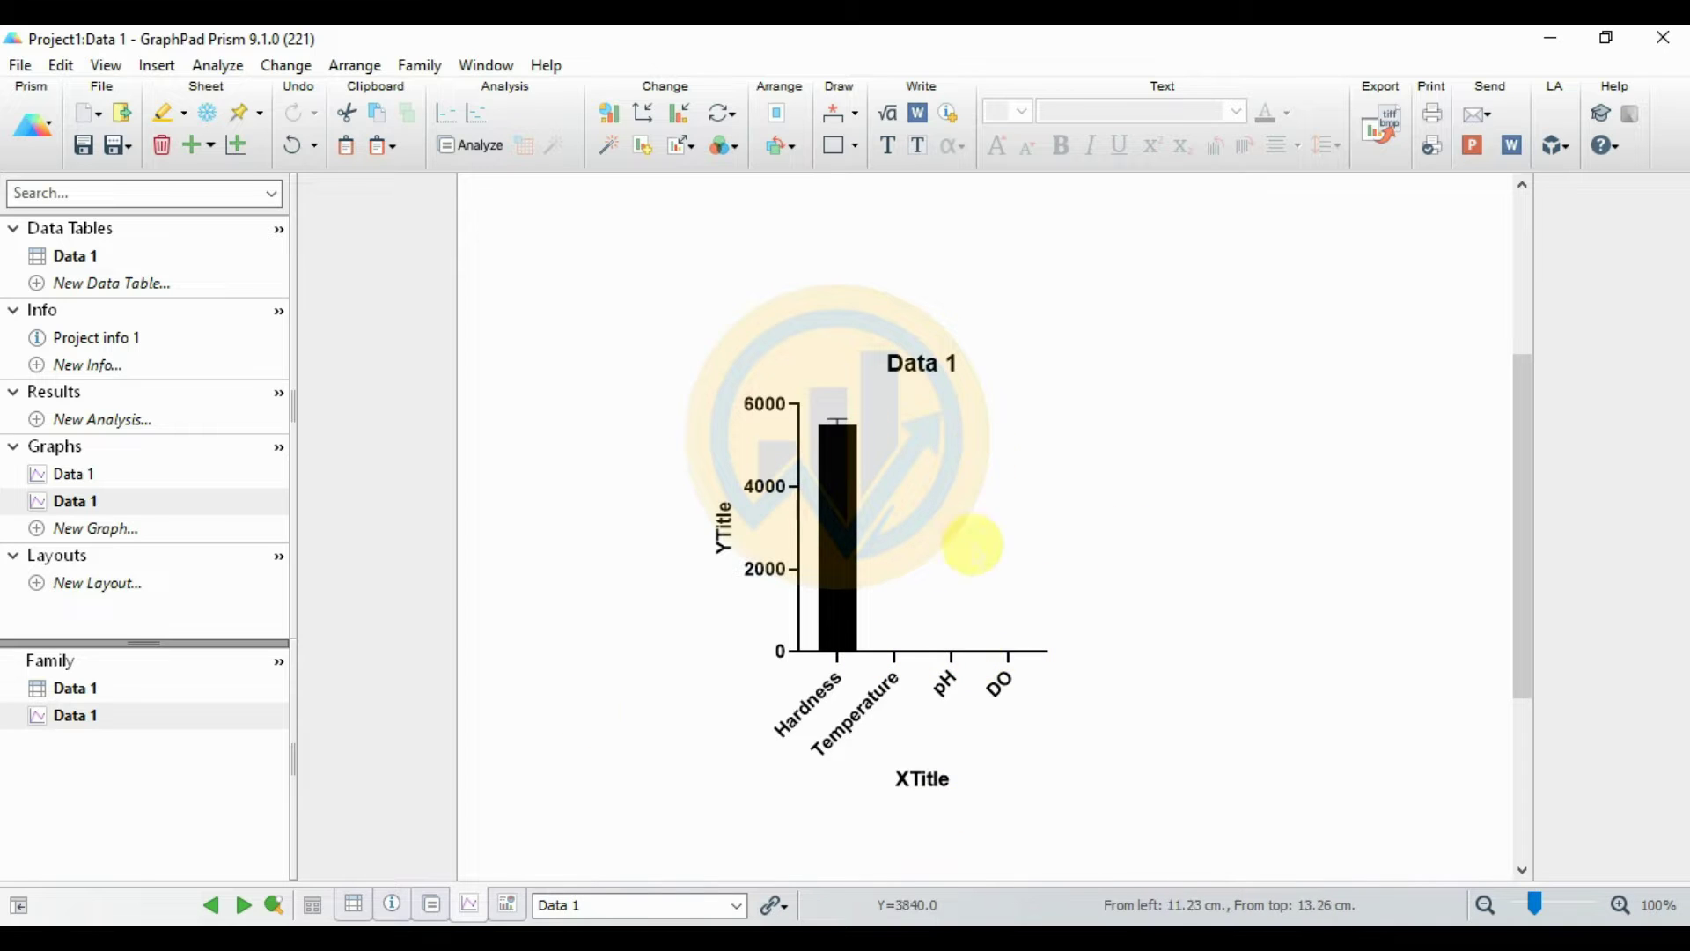
Step: Enlarge the whole bar graph by two size increments
{"action": "left_click", "coordinate": [685, 148]}
{"action": "left_click", "coordinate": [704, 204]}
{"action": "left_click", "coordinate": [685, 146]}
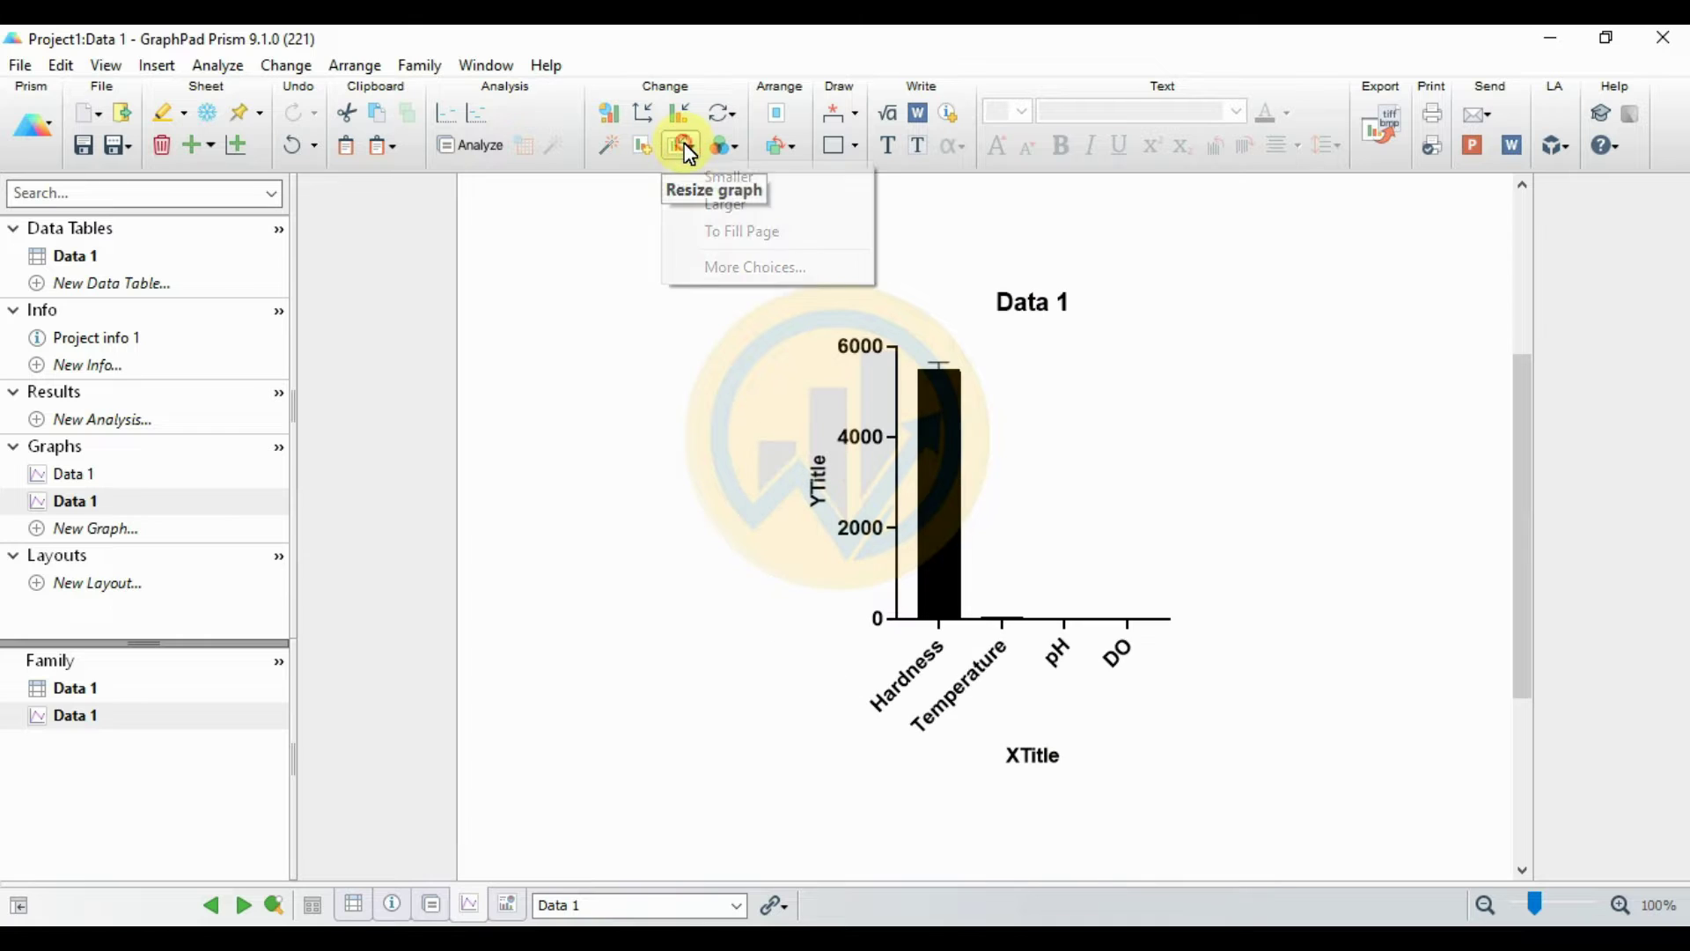
{"action": "left_click", "coordinate": [702, 203]}
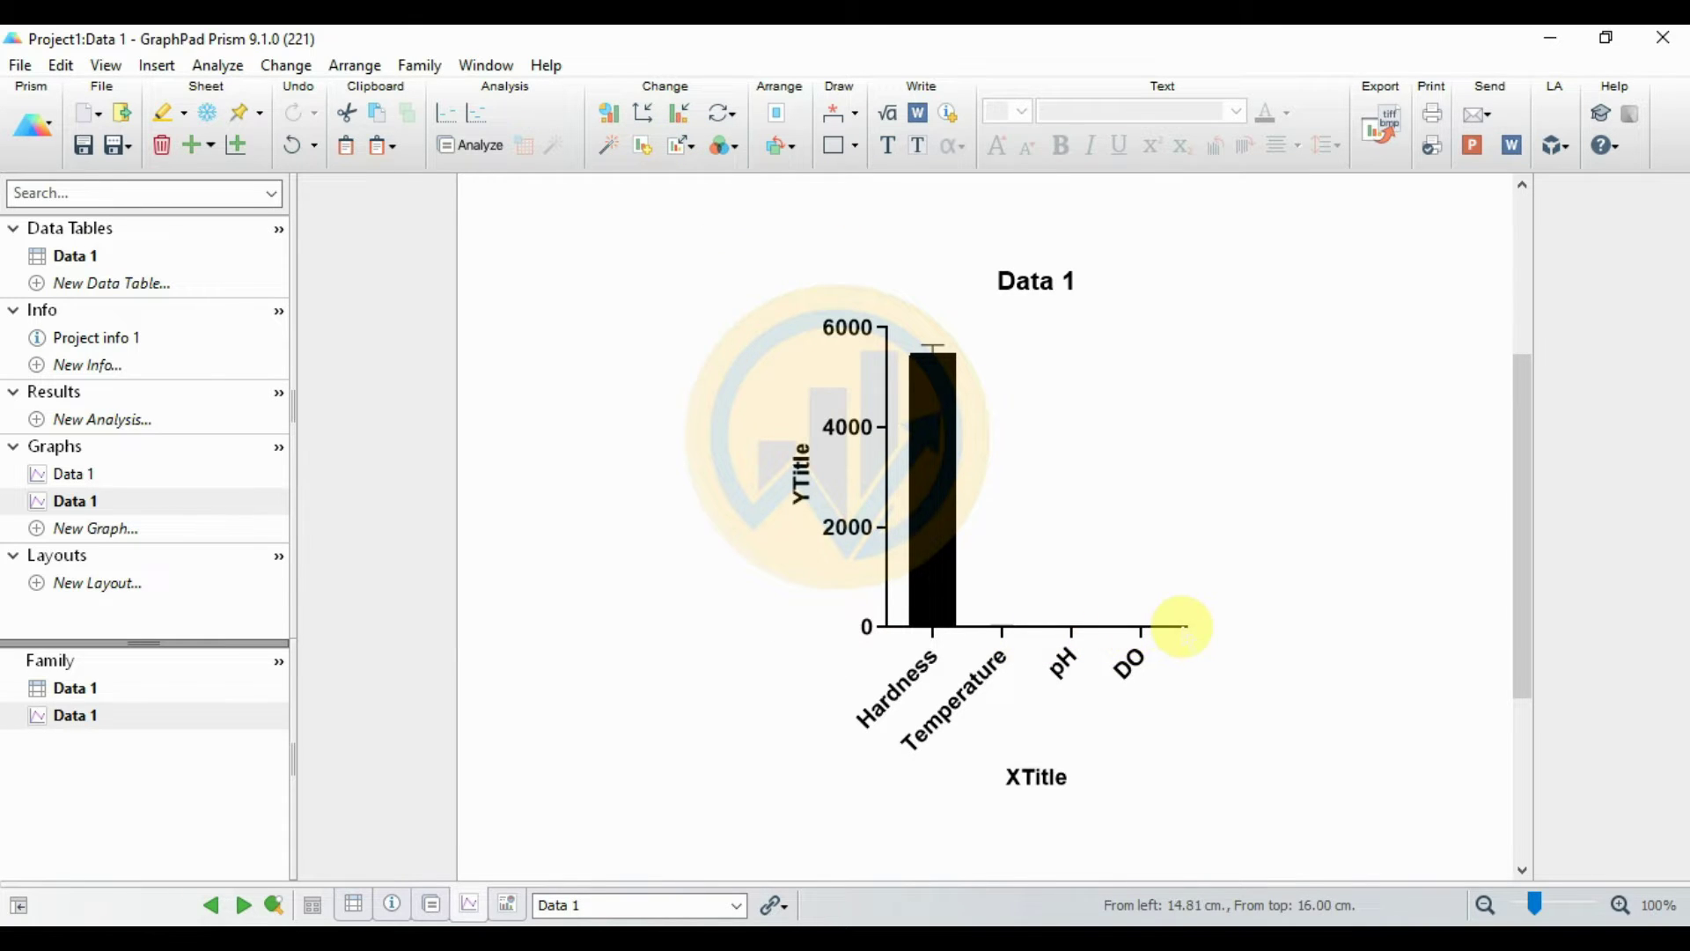
Step: Lengthen the graph's X axis to about 9 cm to widen the bars
{"action": "left_click", "coordinate": [1179, 626]}
{"action": "left_click_drag", "start_coordinate": [1211, 631], "coordinate": [1340, 627]}
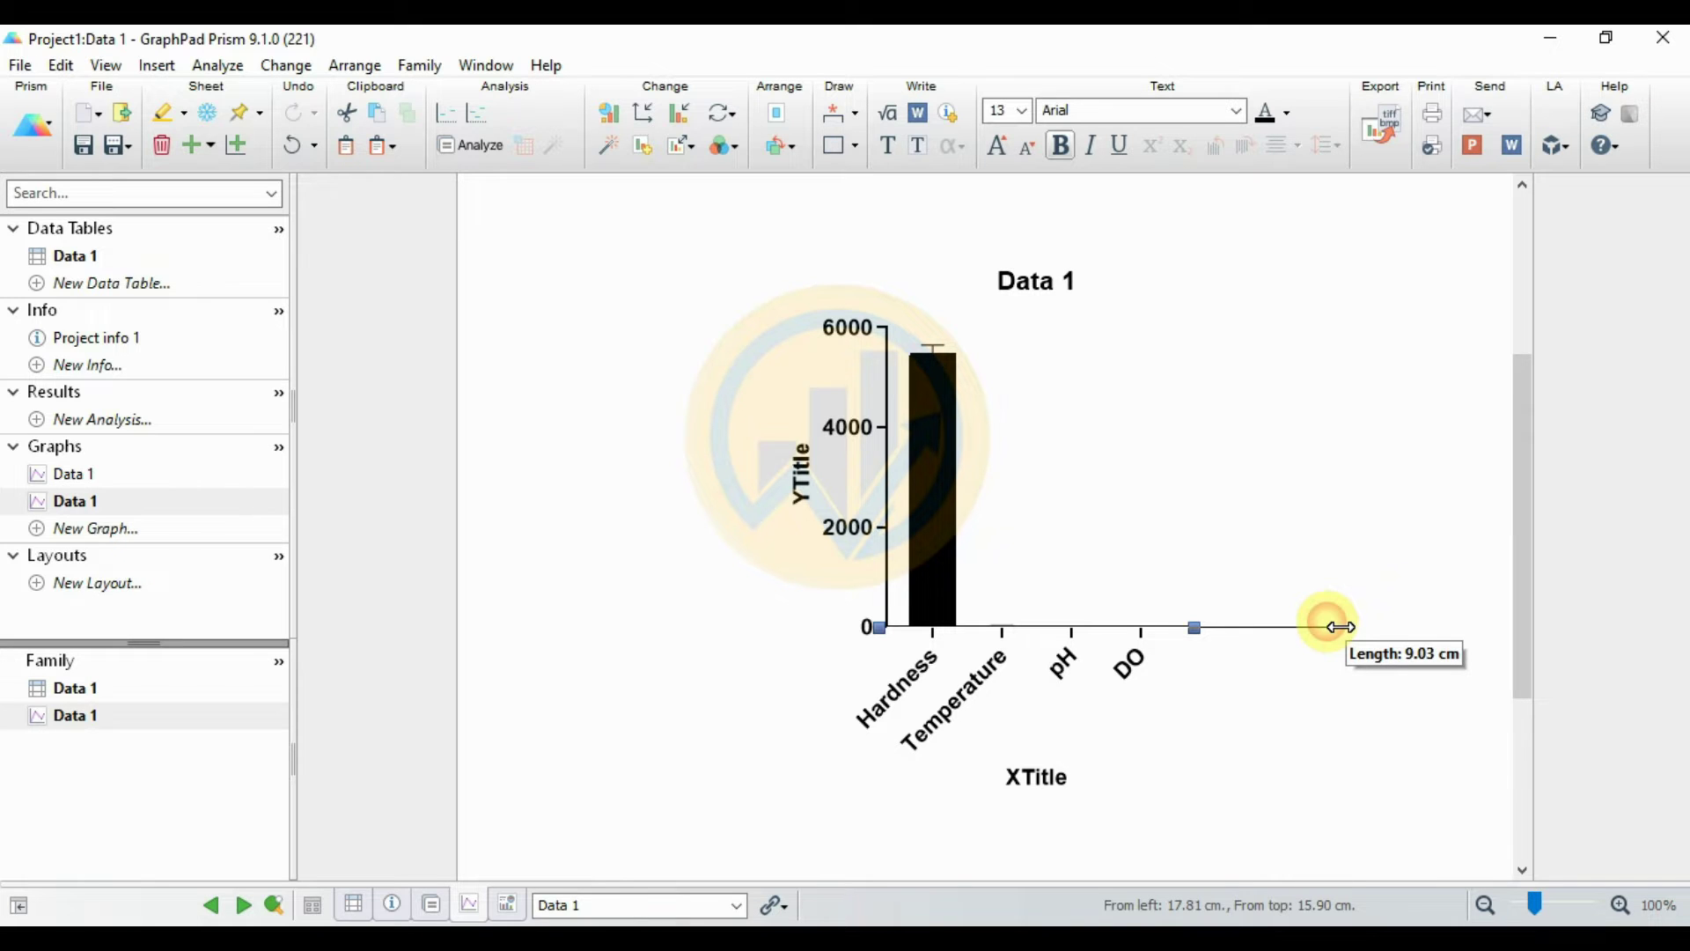
{"action": "left_click_drag", "start_coordinate": [1341, 627], "coordinate": [1339, 627]}
{"action": "left_click", "coordinate": [1276, 768]}
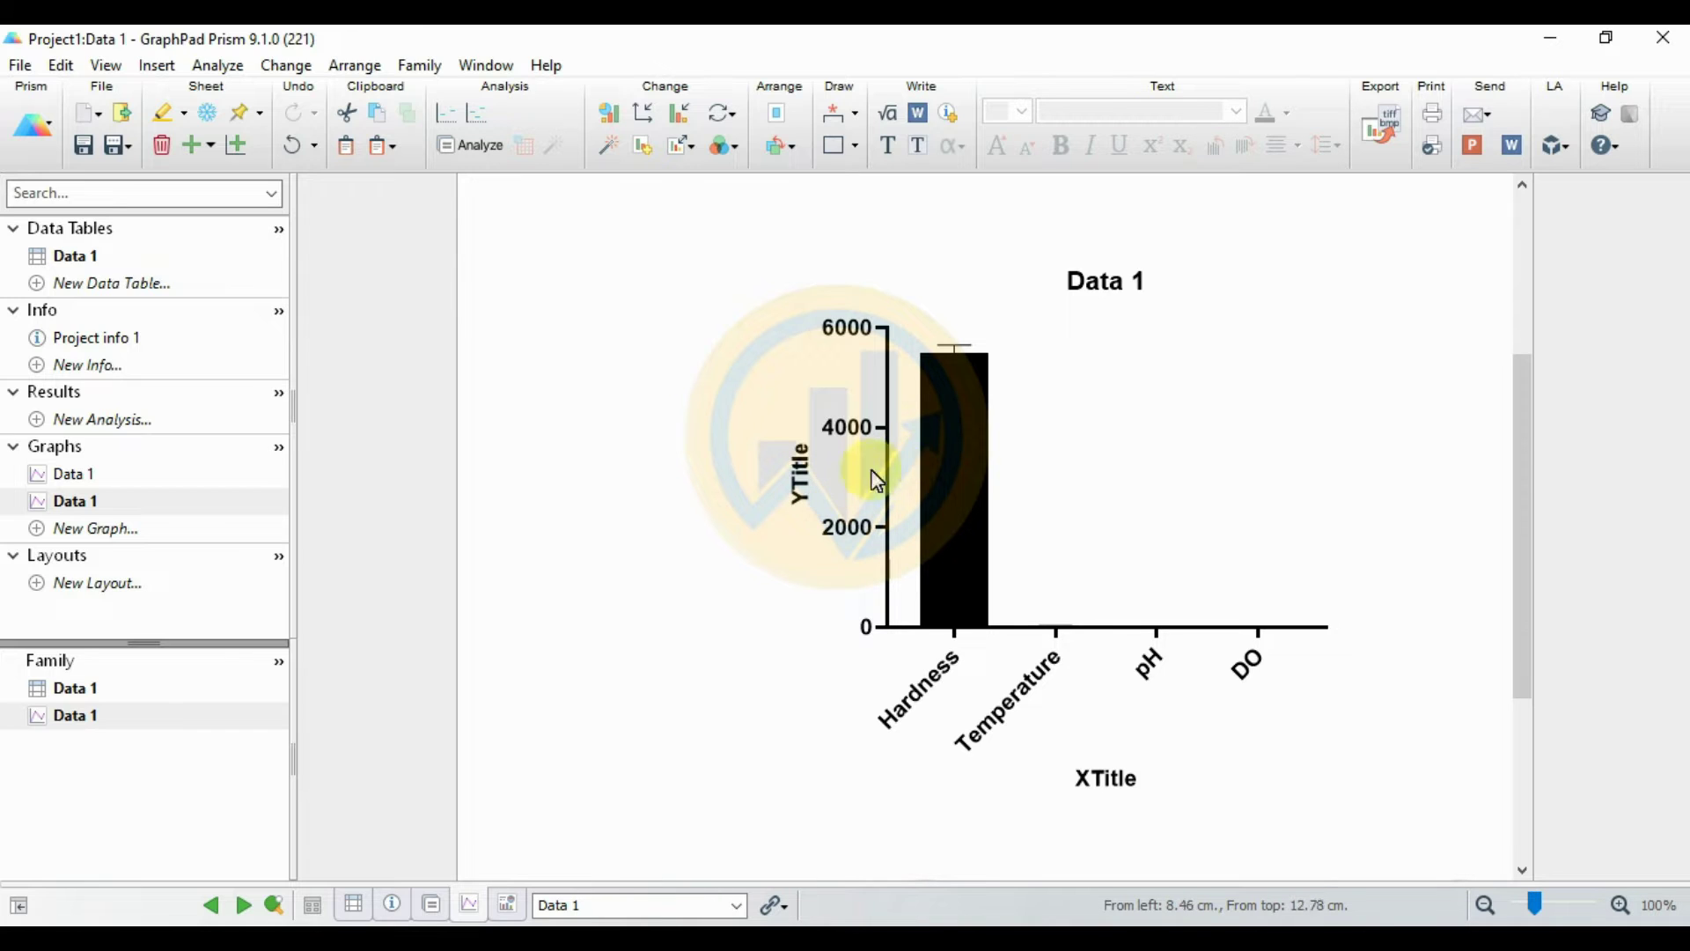
Step: Split the left Y axis into two segments with the slanted gap style (---//---) and apply it to the graph
{"action": "left_click", "coordinate": [644, 117]}
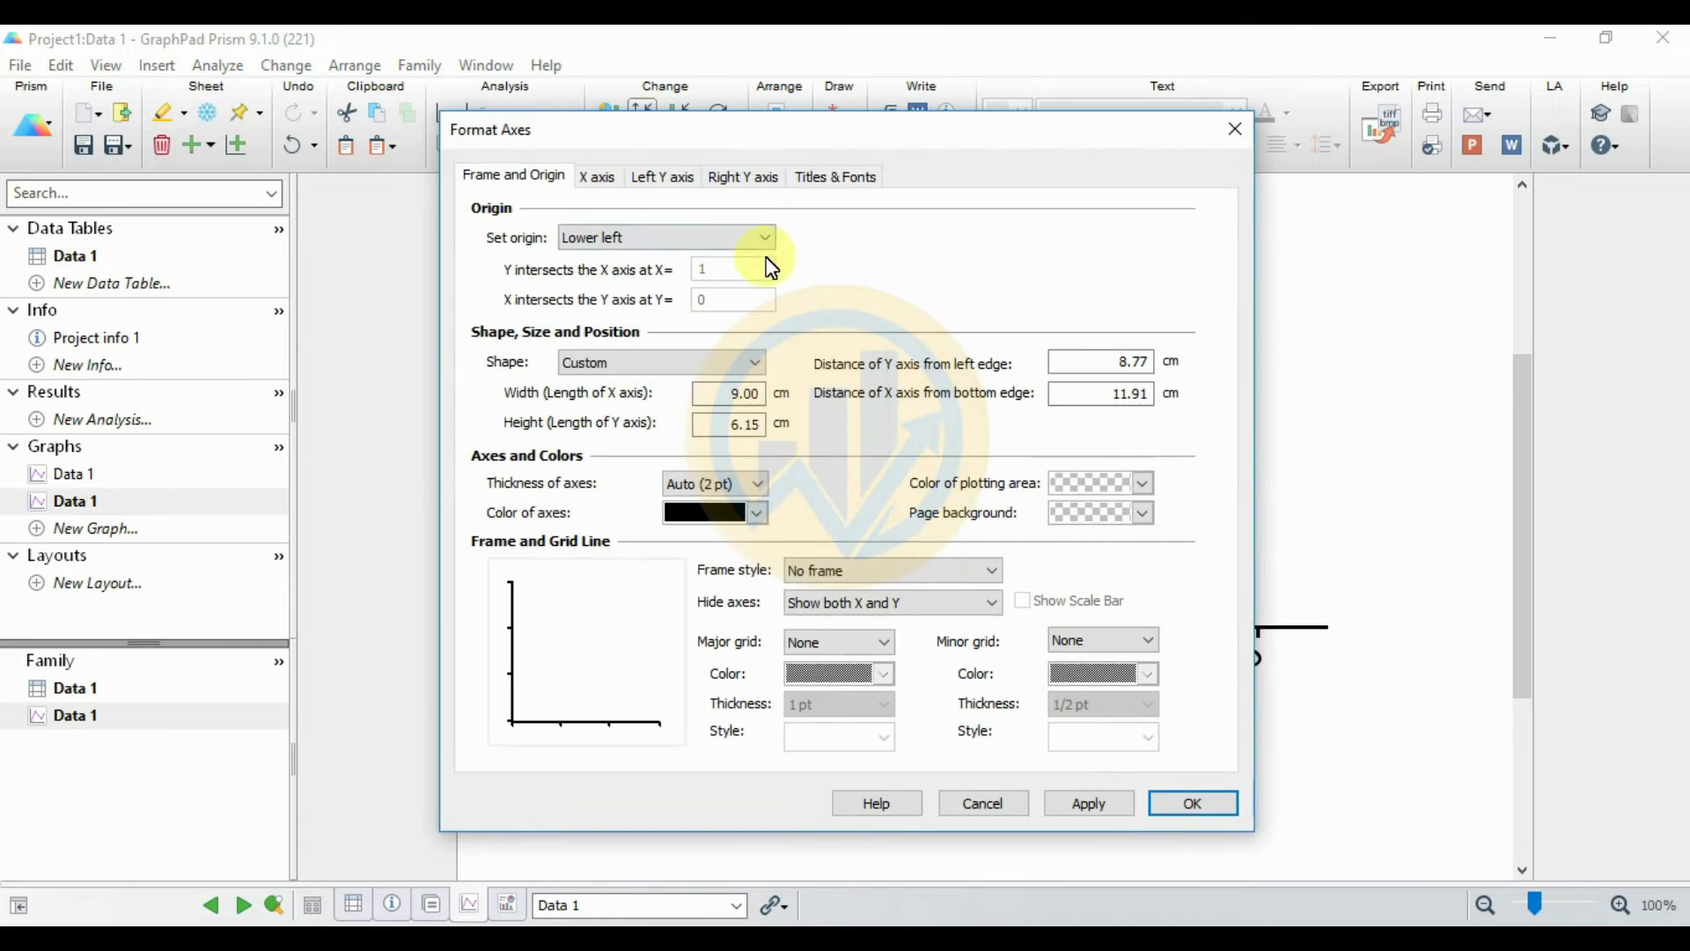
{"action": "left_click_drag", "start_coordinate": [878, 134], "coordinate": [440, 144]}
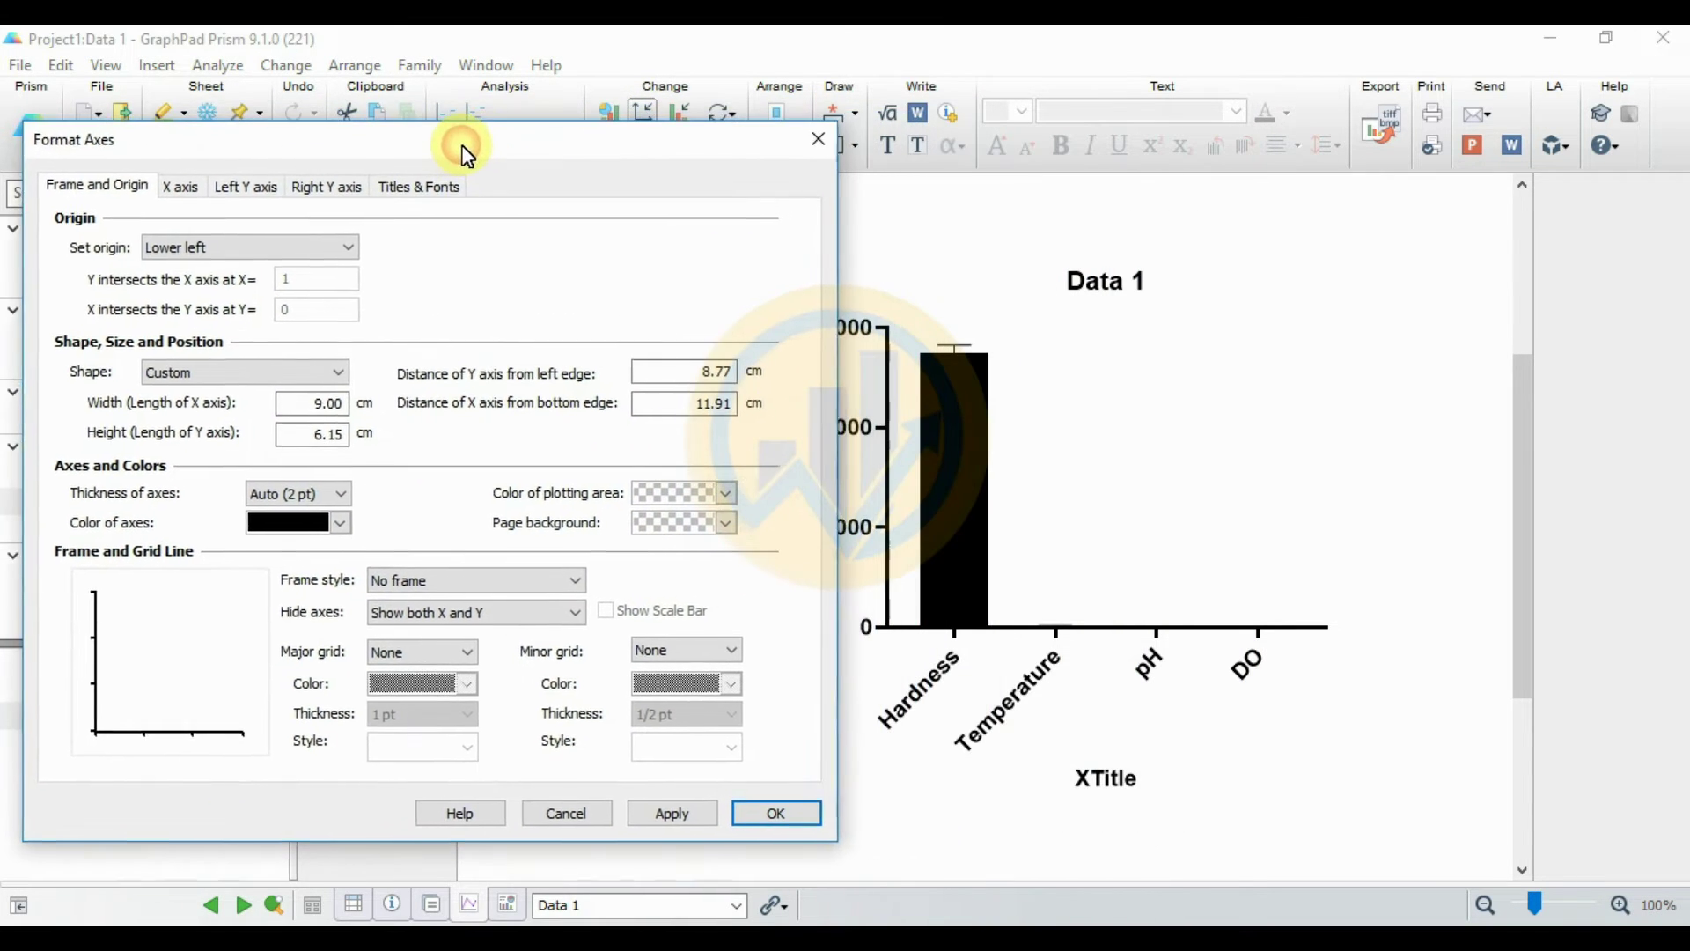
{"action": "left_click", "coordinate": [249, 190]}
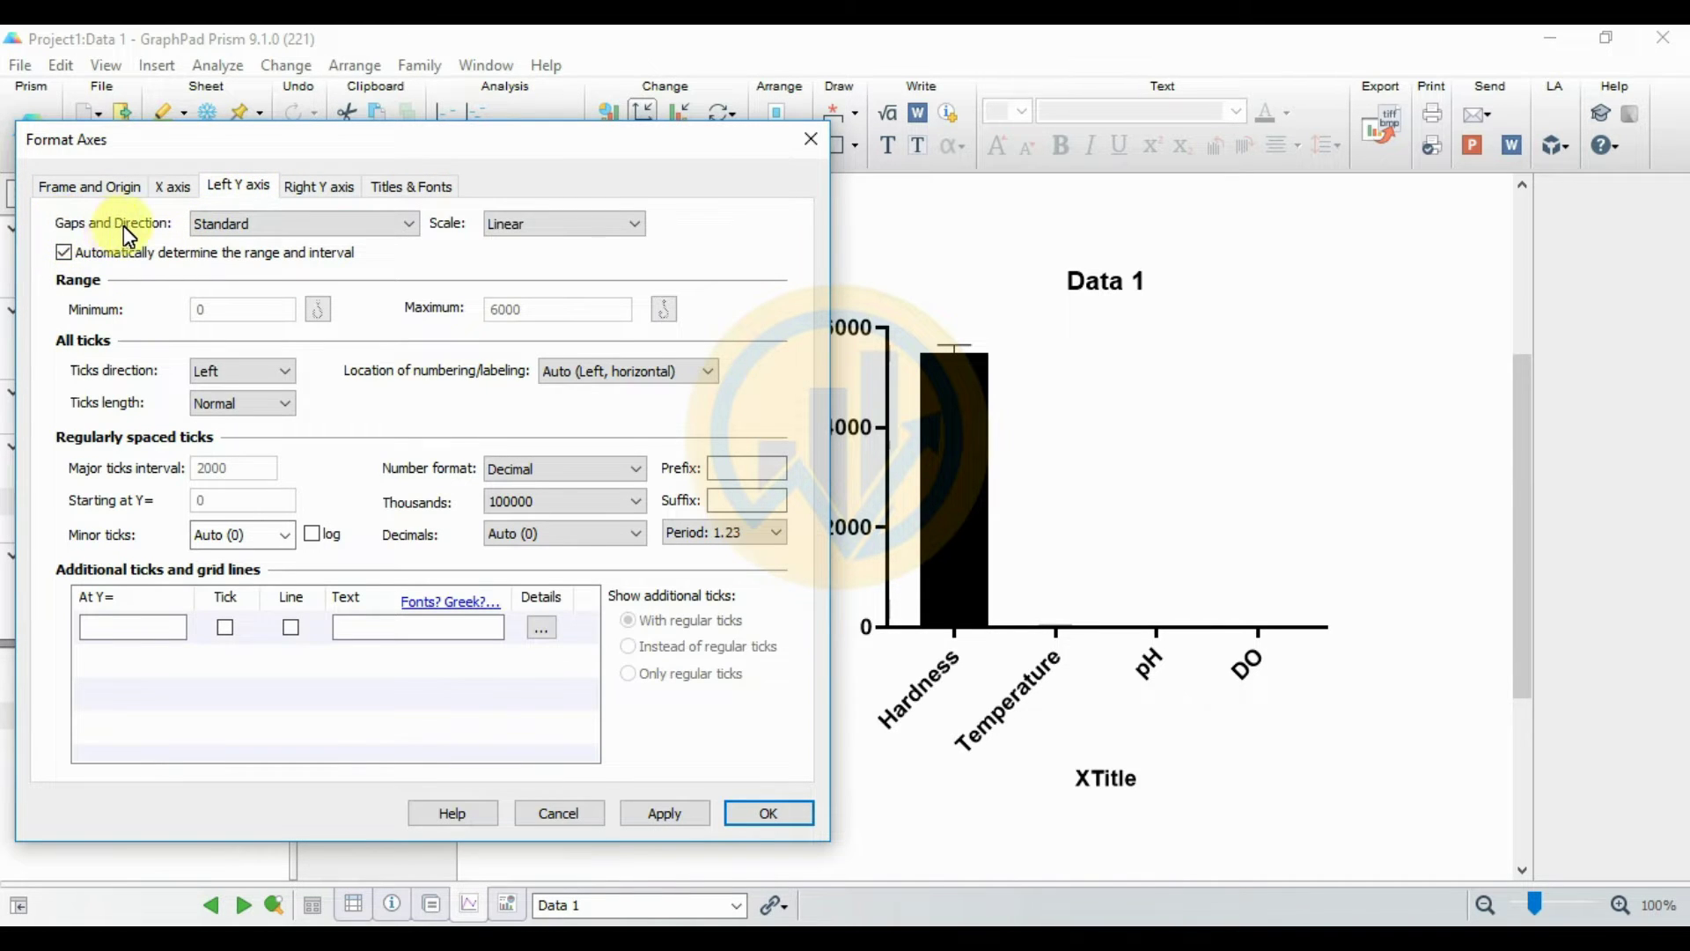
{"action": "left_click", "coordinate": [285, 224]}
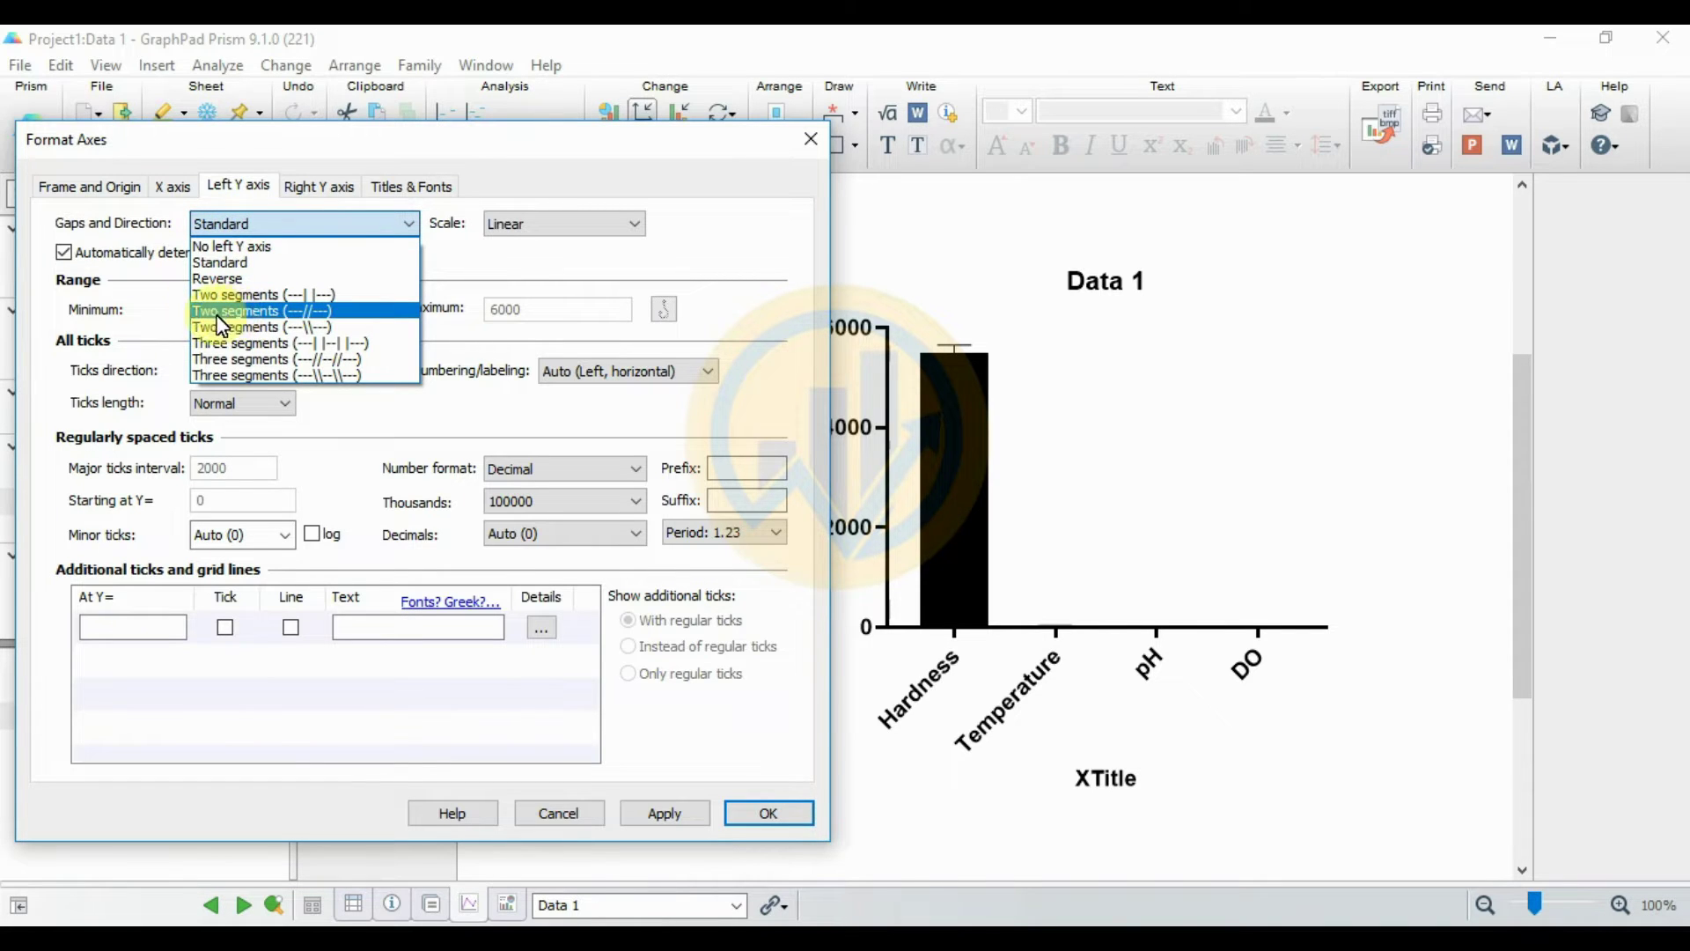
{"action": "left_click", "coordinate": [330, 312]}
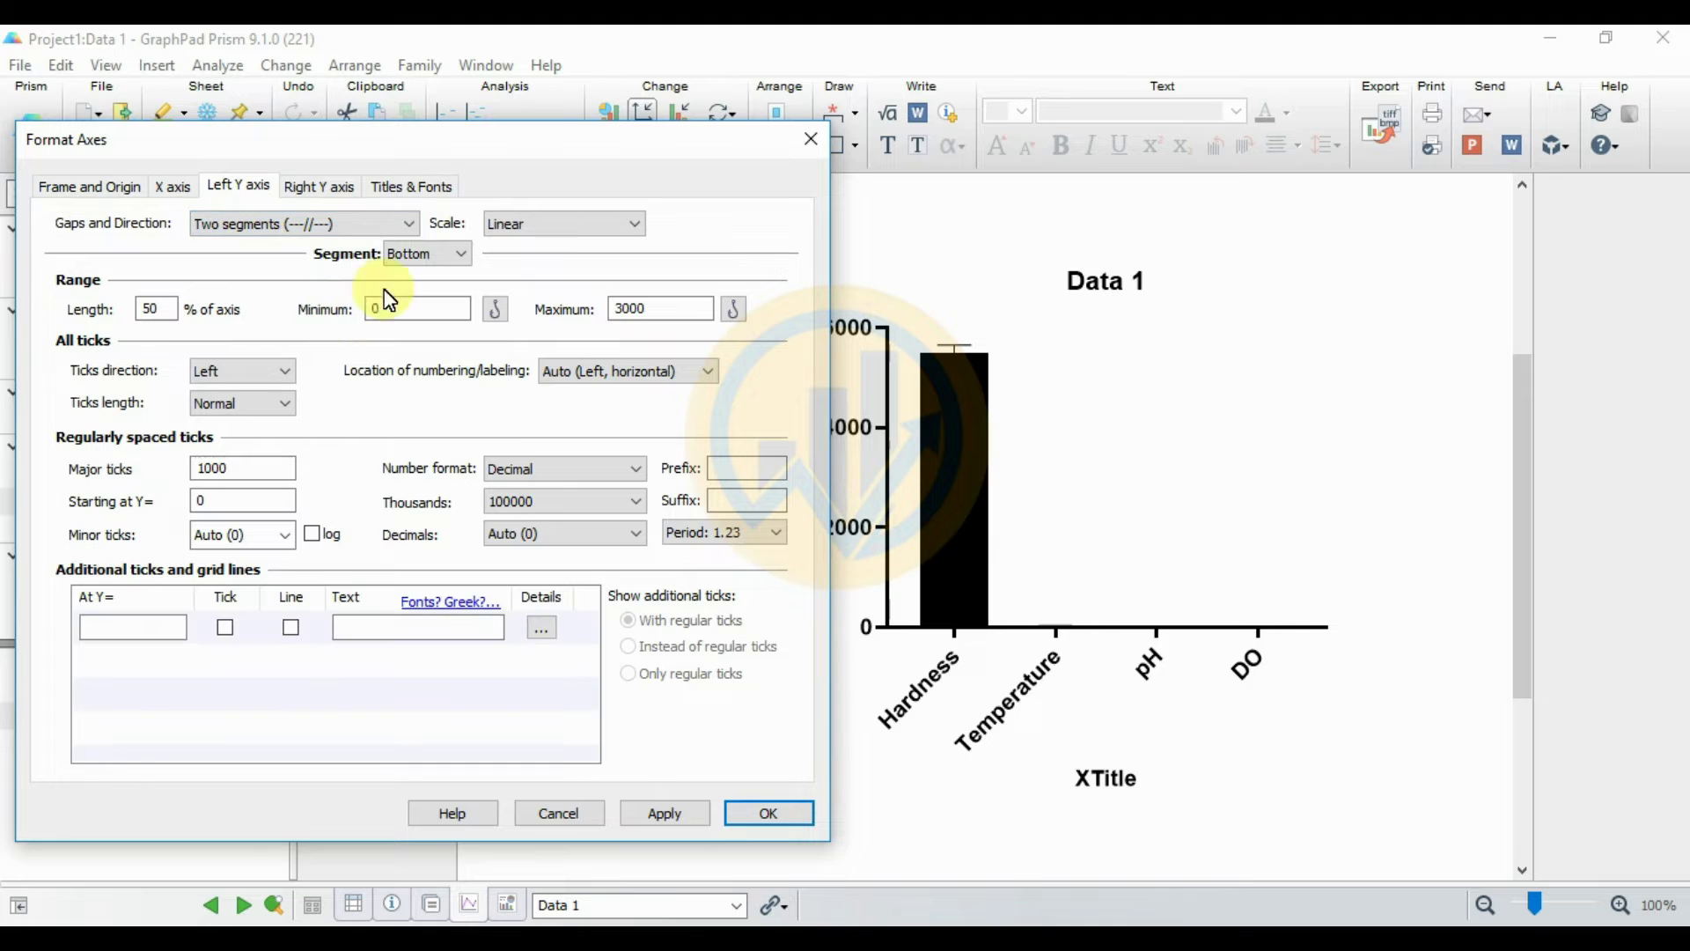
{"action": "left_click", "coordinate": [691, 814]}
Step: Set the maximum of the left Y axis's bottom segment to 30 and apply it
{"action": "left_click_drag", "start_coordinate": [733, 153], "coordinate": [634, 154]}
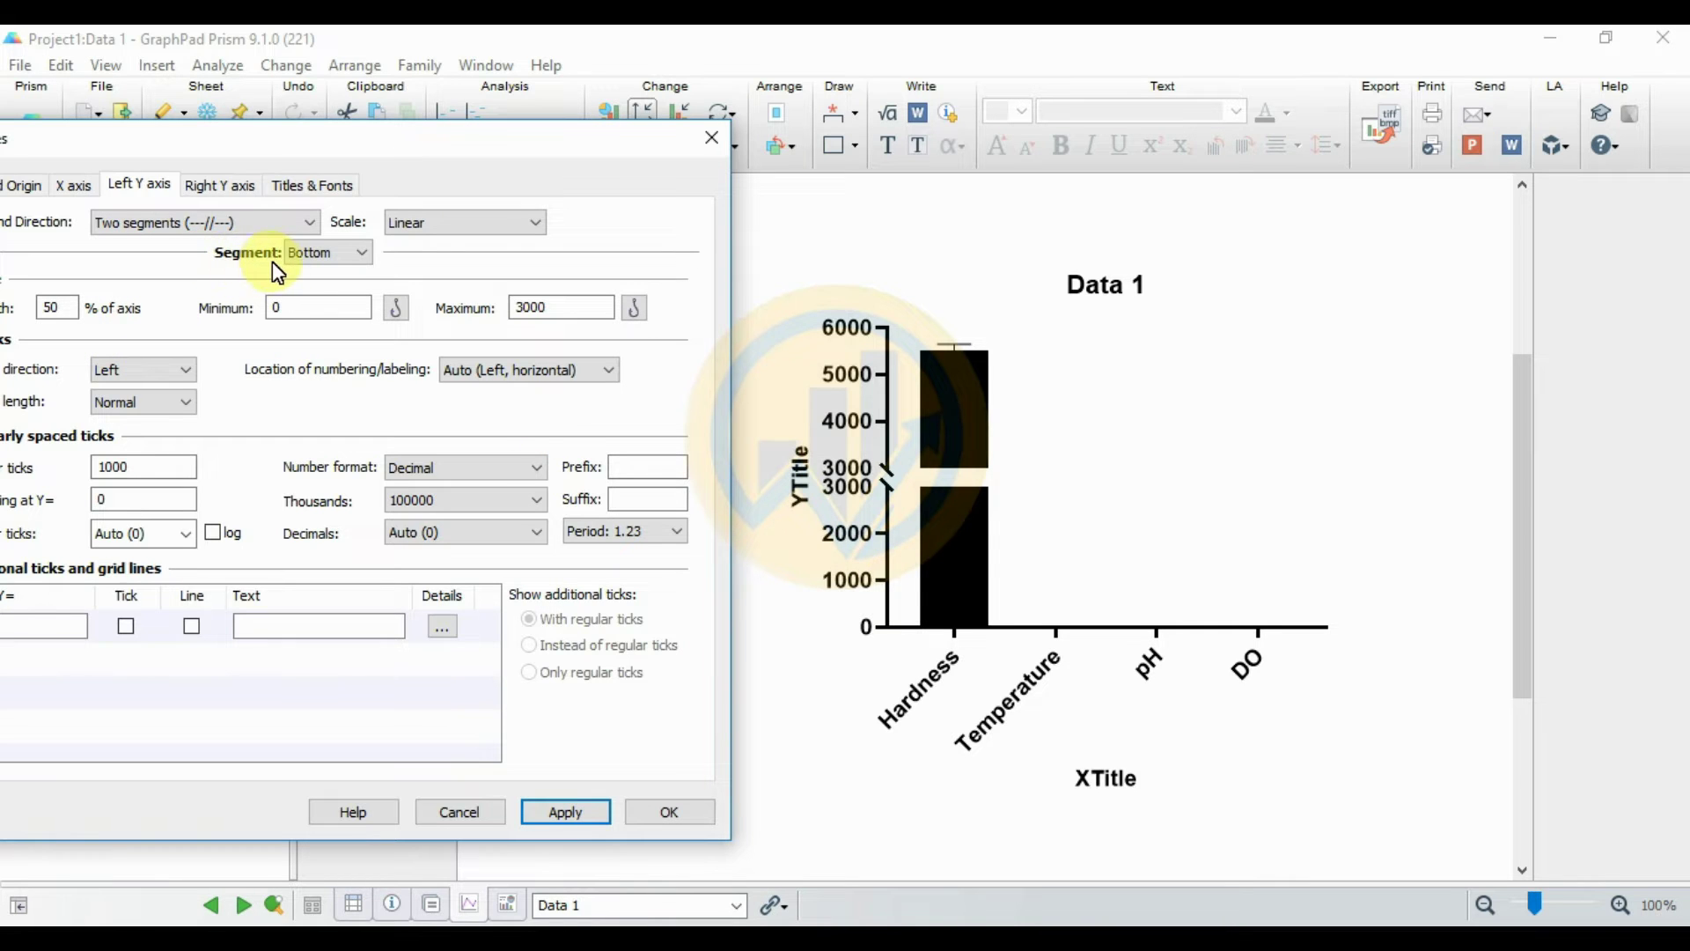
{"action": "left_click", "coordinate": [333, 255]}
{"action": "left_click", "coordinate": [303, 310]}
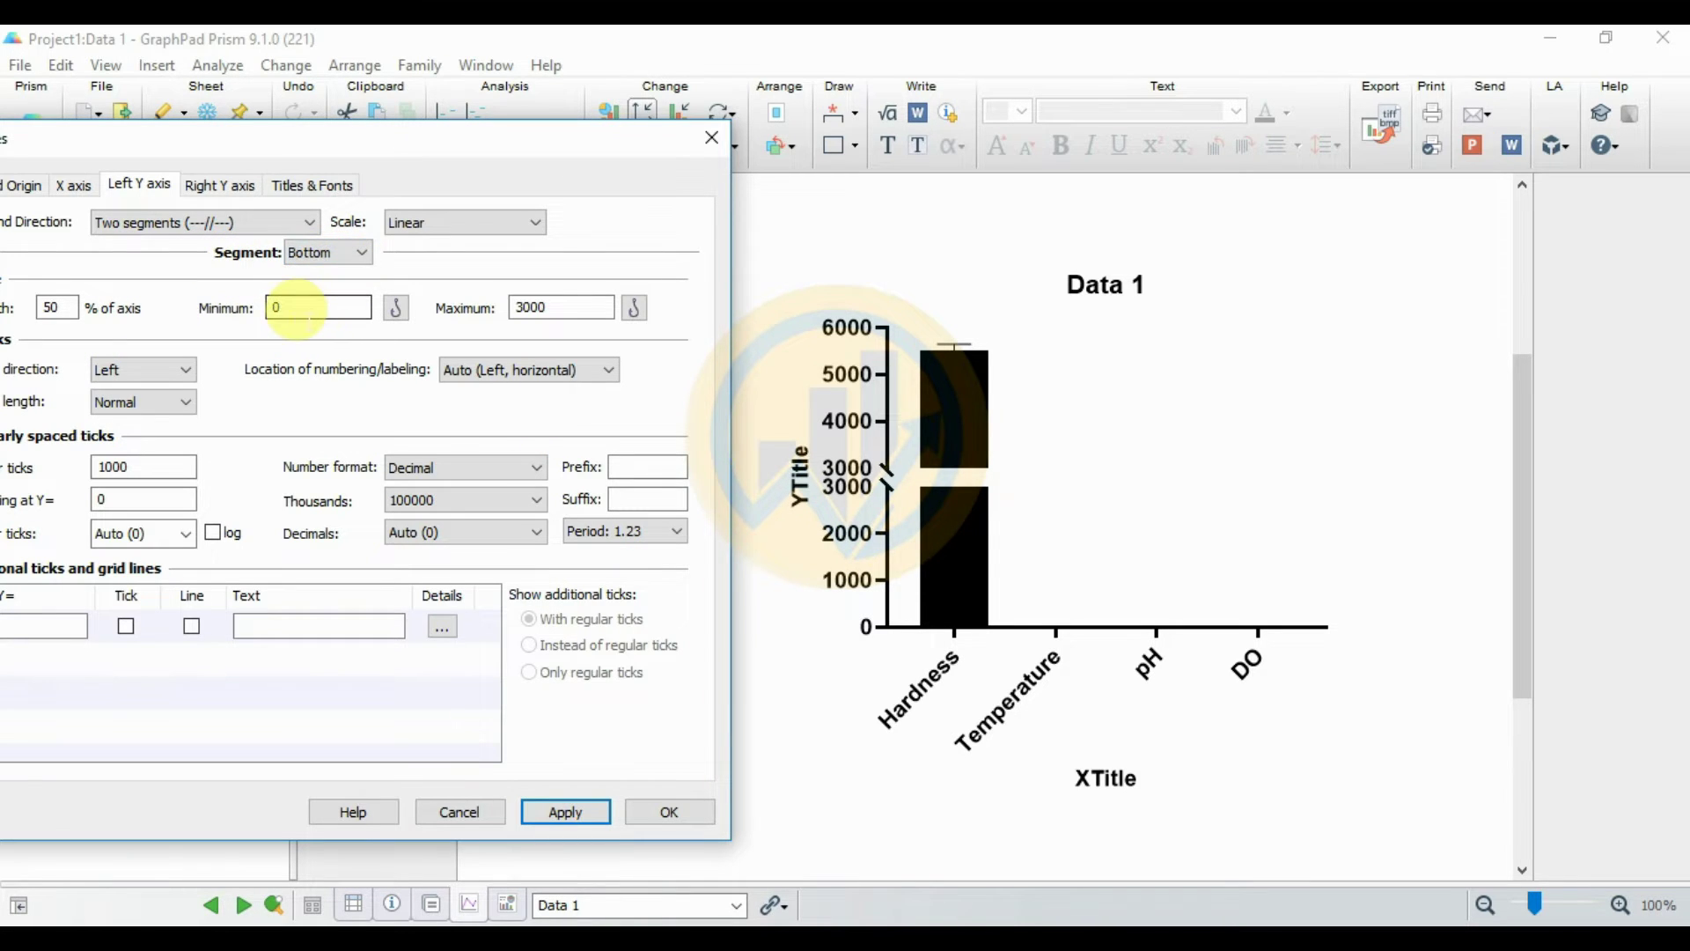
{"action": "left_click", "coordinate": [558, 308]}
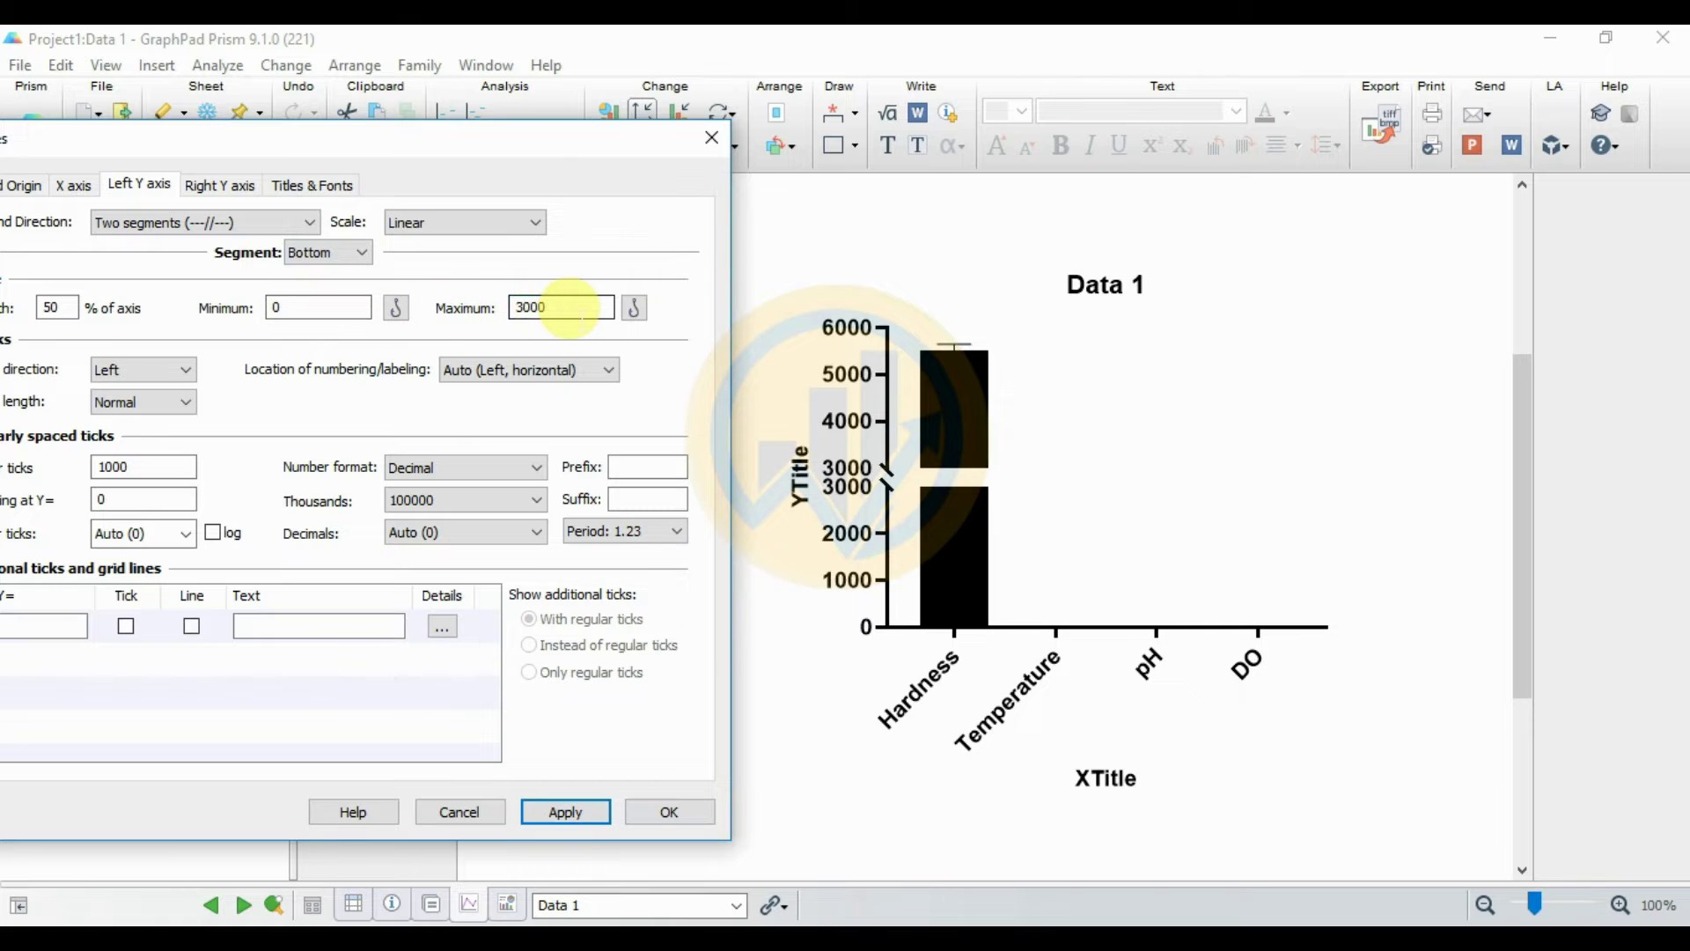
{"action": "key", "text": "BackSpace"}
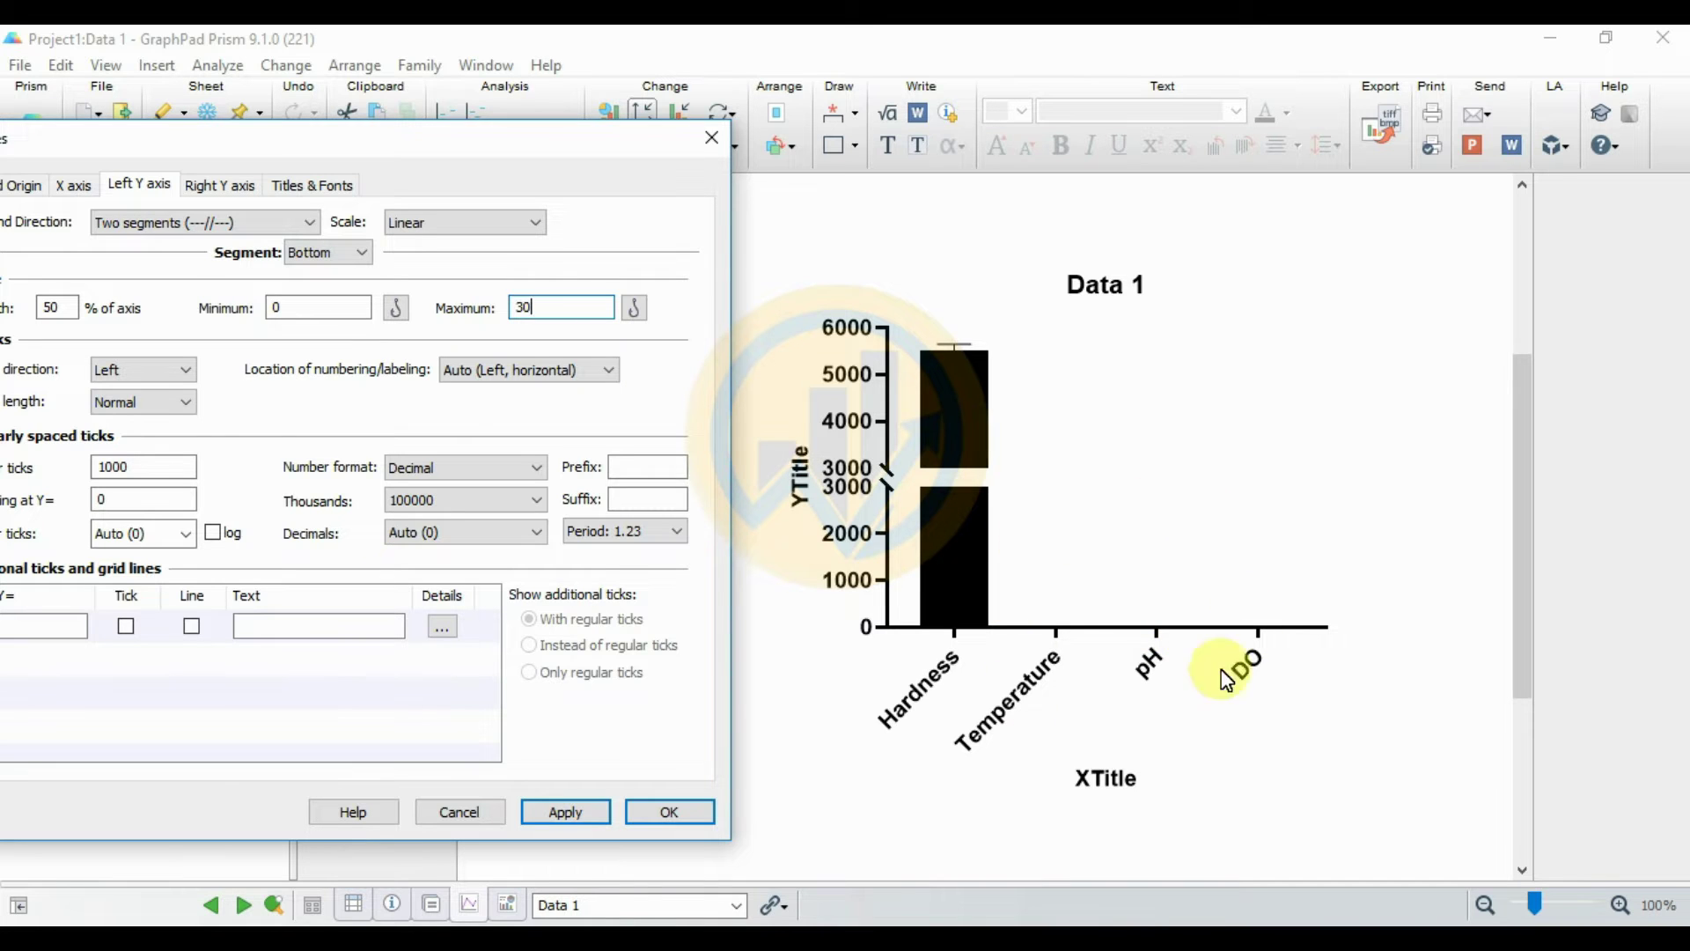
{"action": "left_click", "coordinate": [554, 810]}
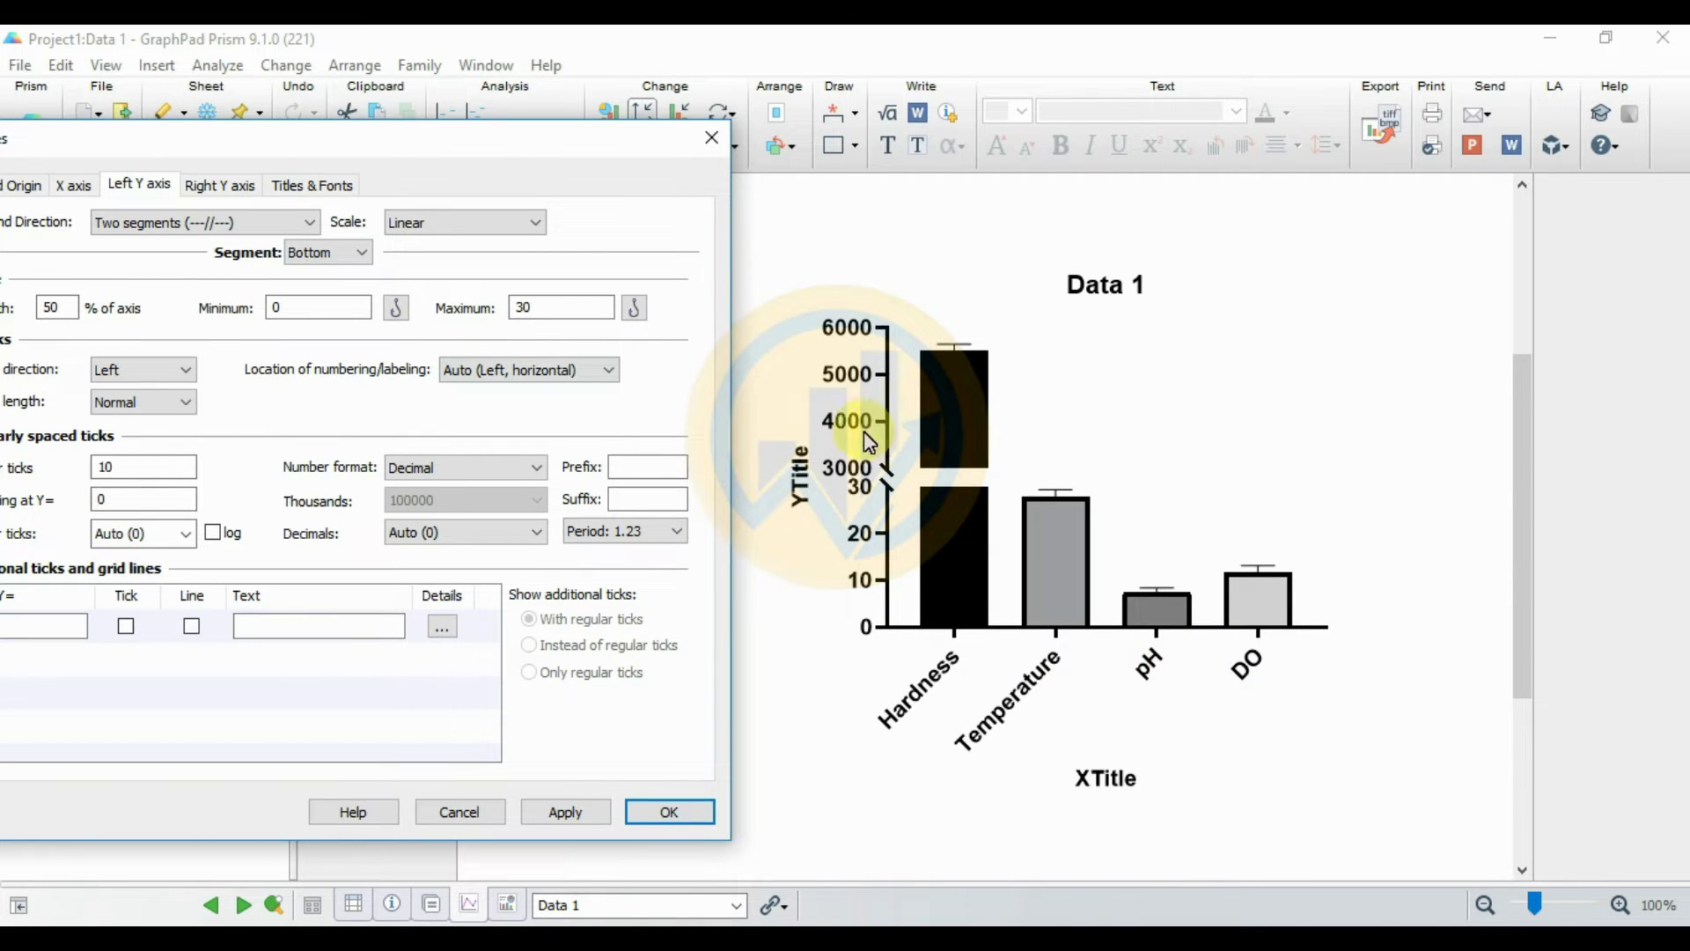
Step: Set the maximum of the left Y axis's top segment to 6500 and apply it
{"action": "left_click", "coordinate": [362, 255]}
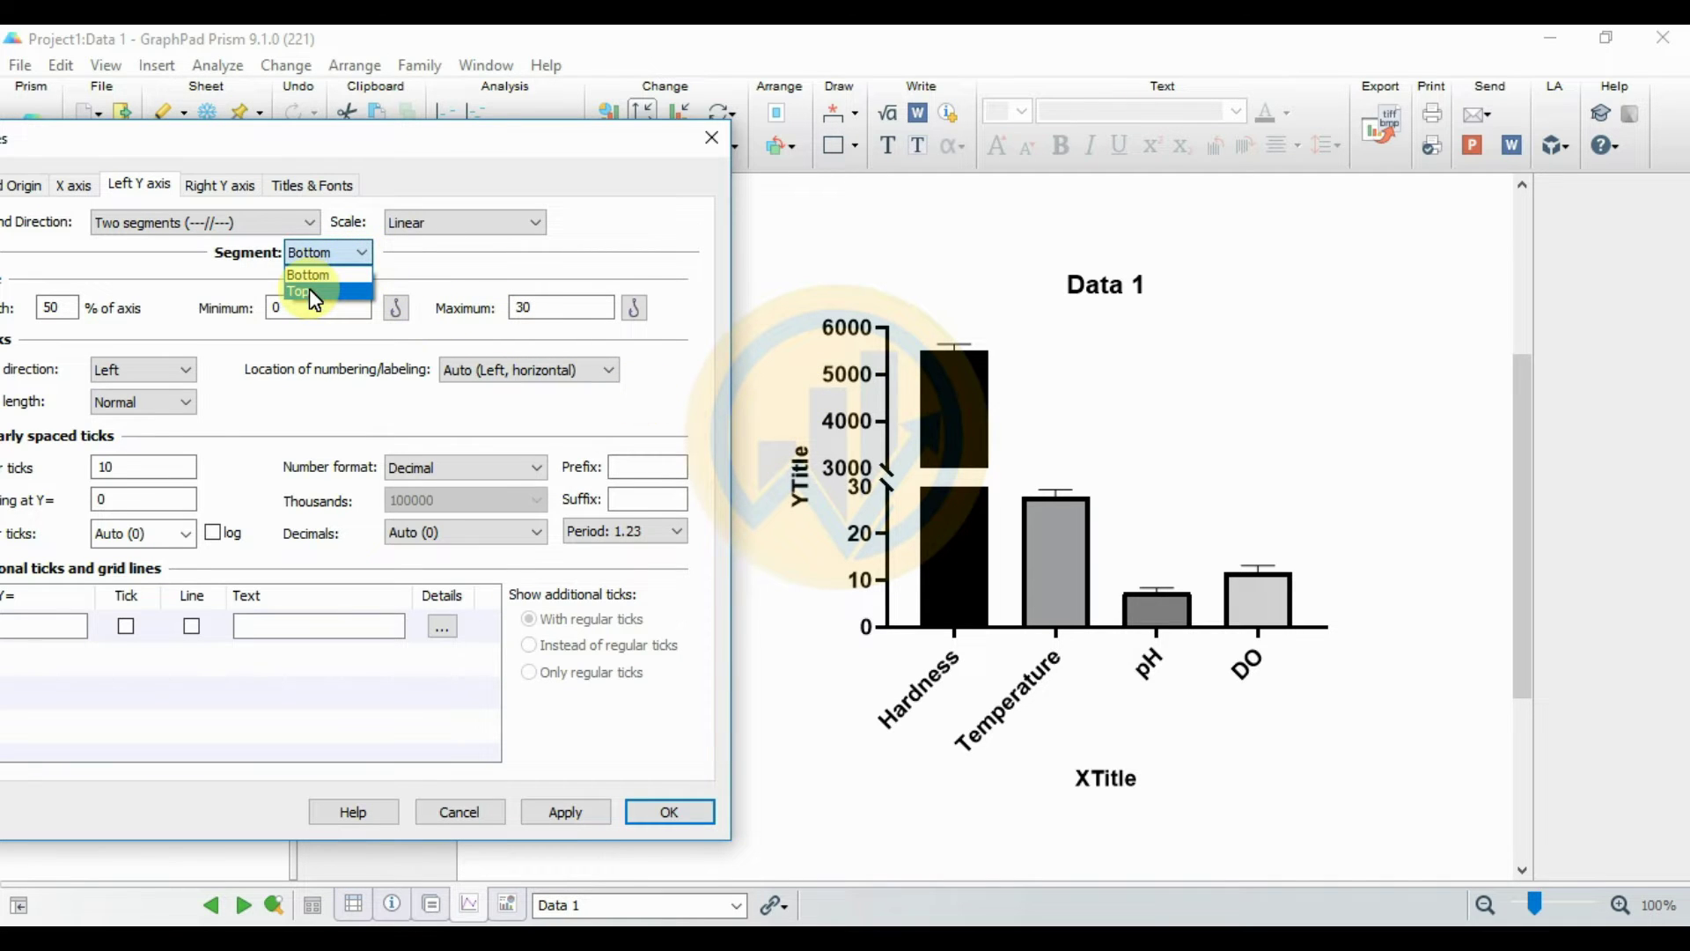
{"action": "left_click", "coordinate": [314, 292]}
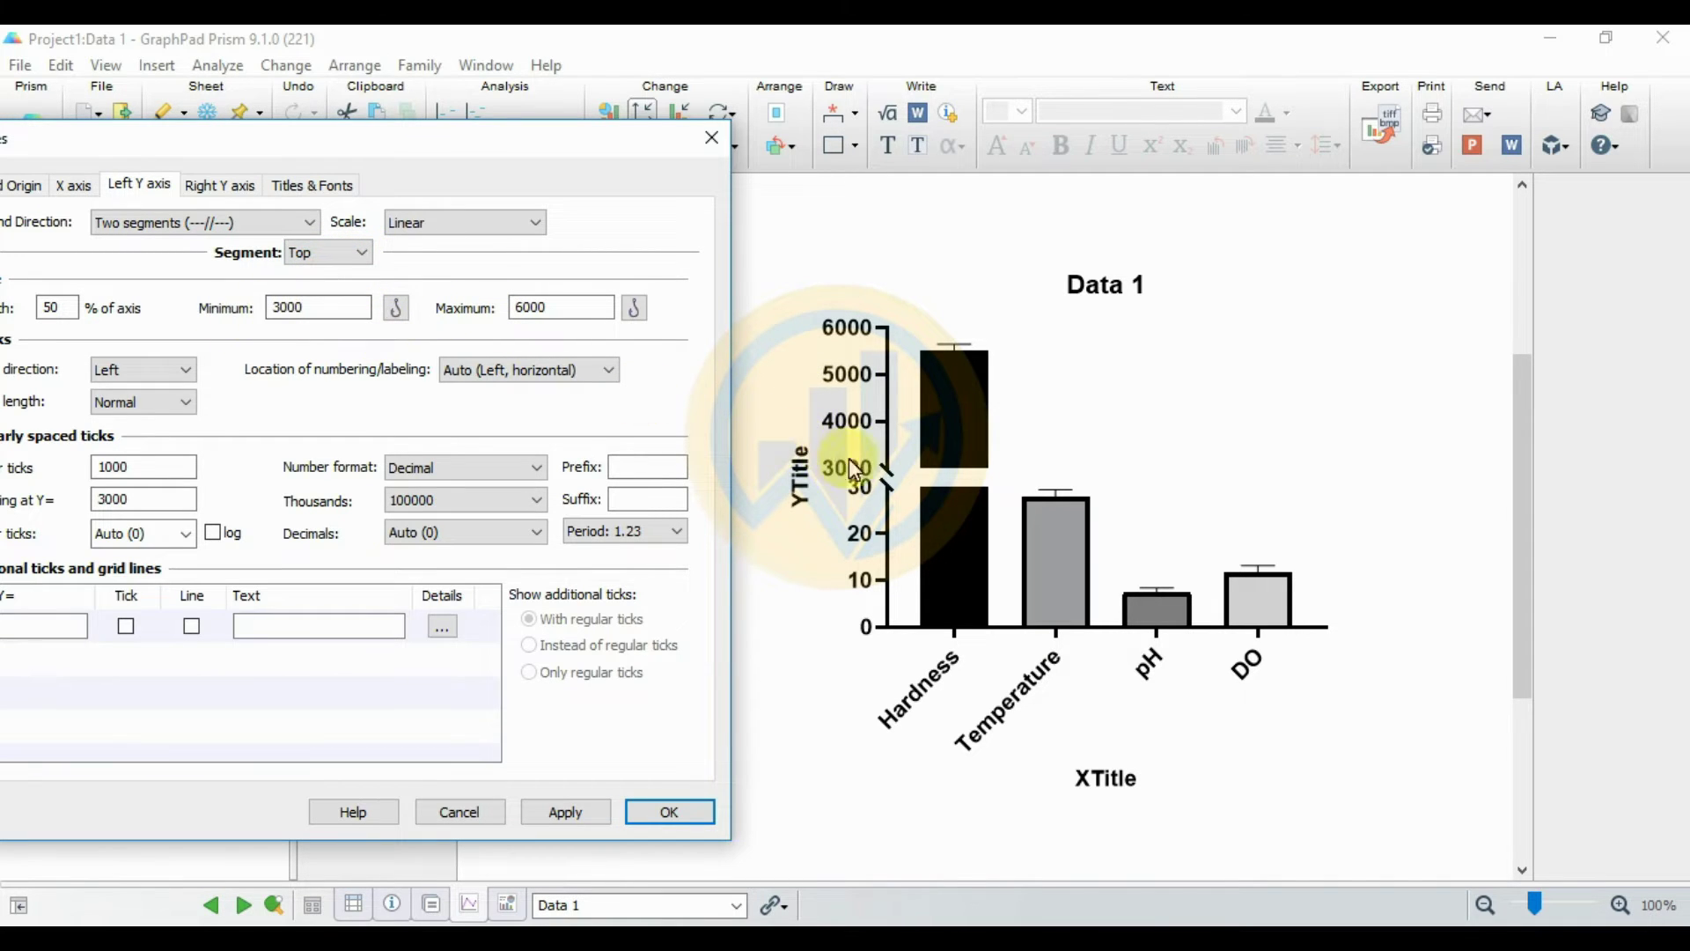
{"action": "left_click", "coordinate": [555, 307]}
{"action": "key", "text": "BackSpace"}
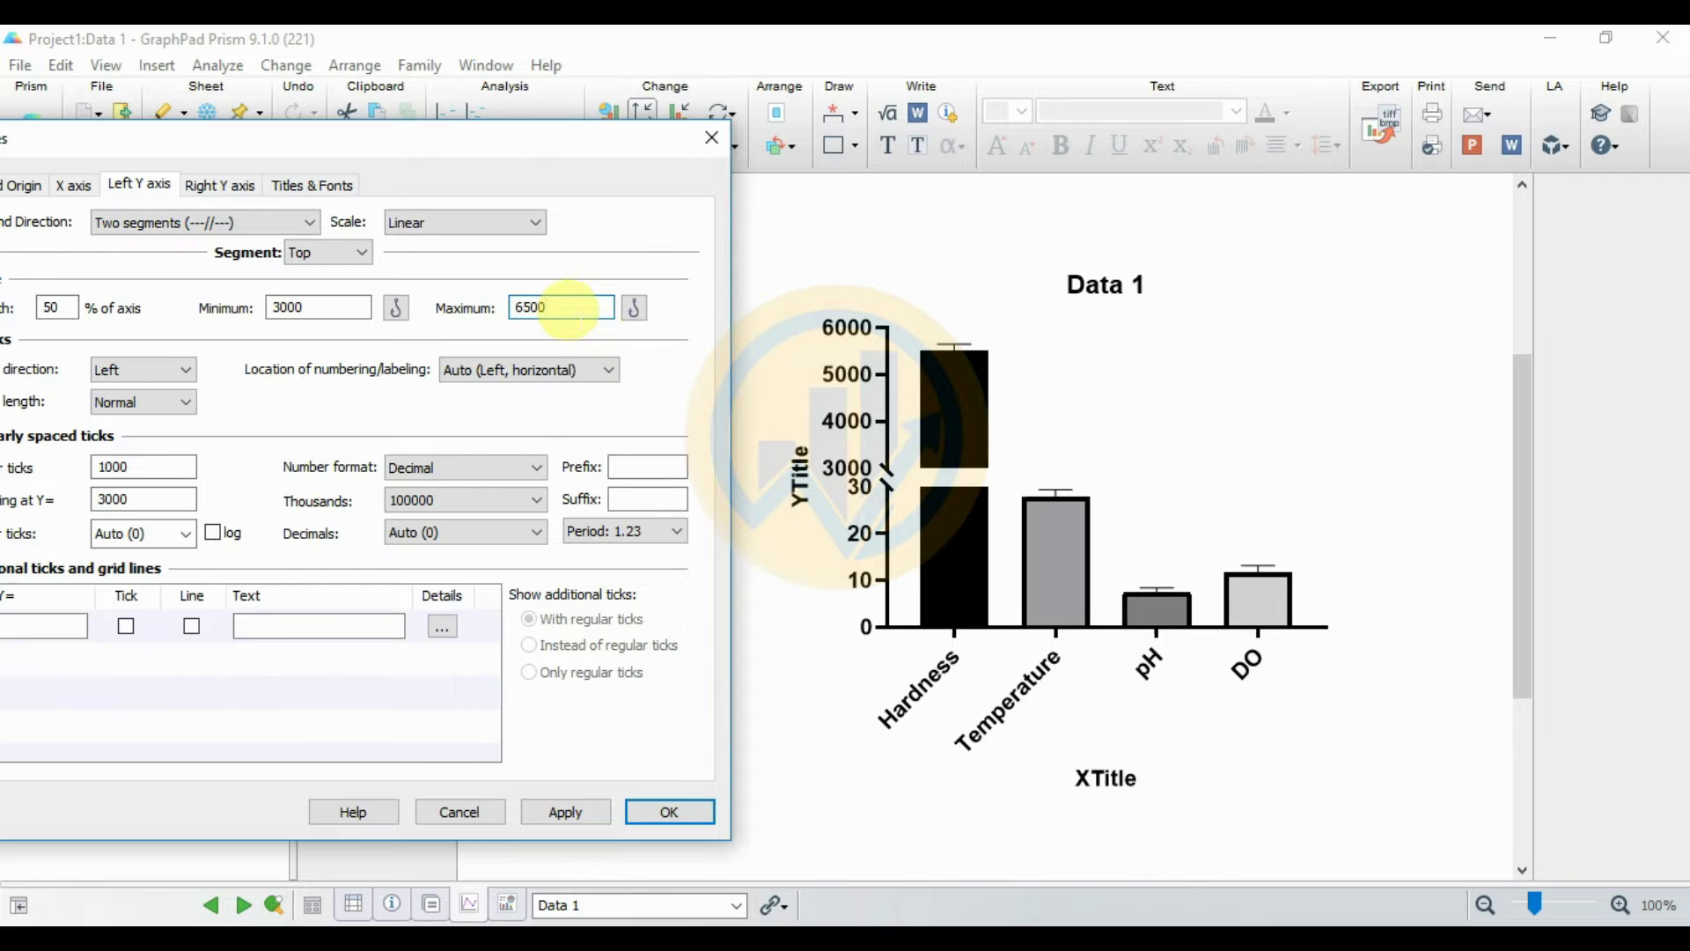
{"action": "left_click", "coordinate": [569, 811]}
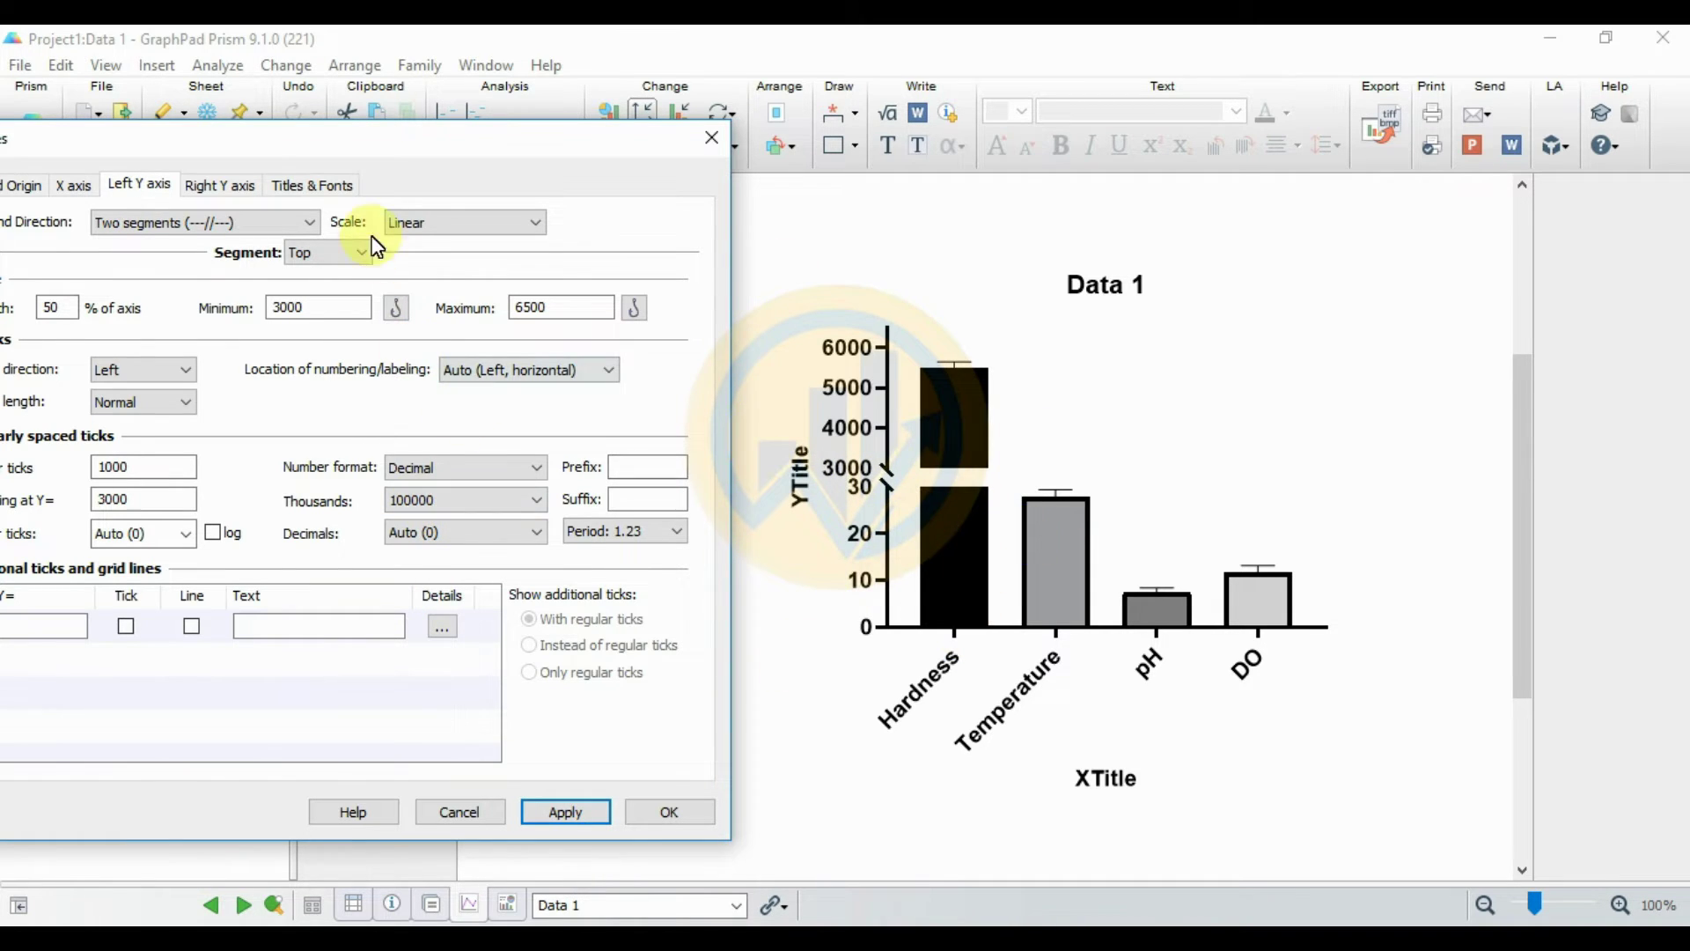
Step: Put a Plain Frame around the graph's plotting area and delete the "Data 1" graph title
{"action": "left_click_drag", "start_coordinate": [375, 134], "coordinate": [445, 130]}
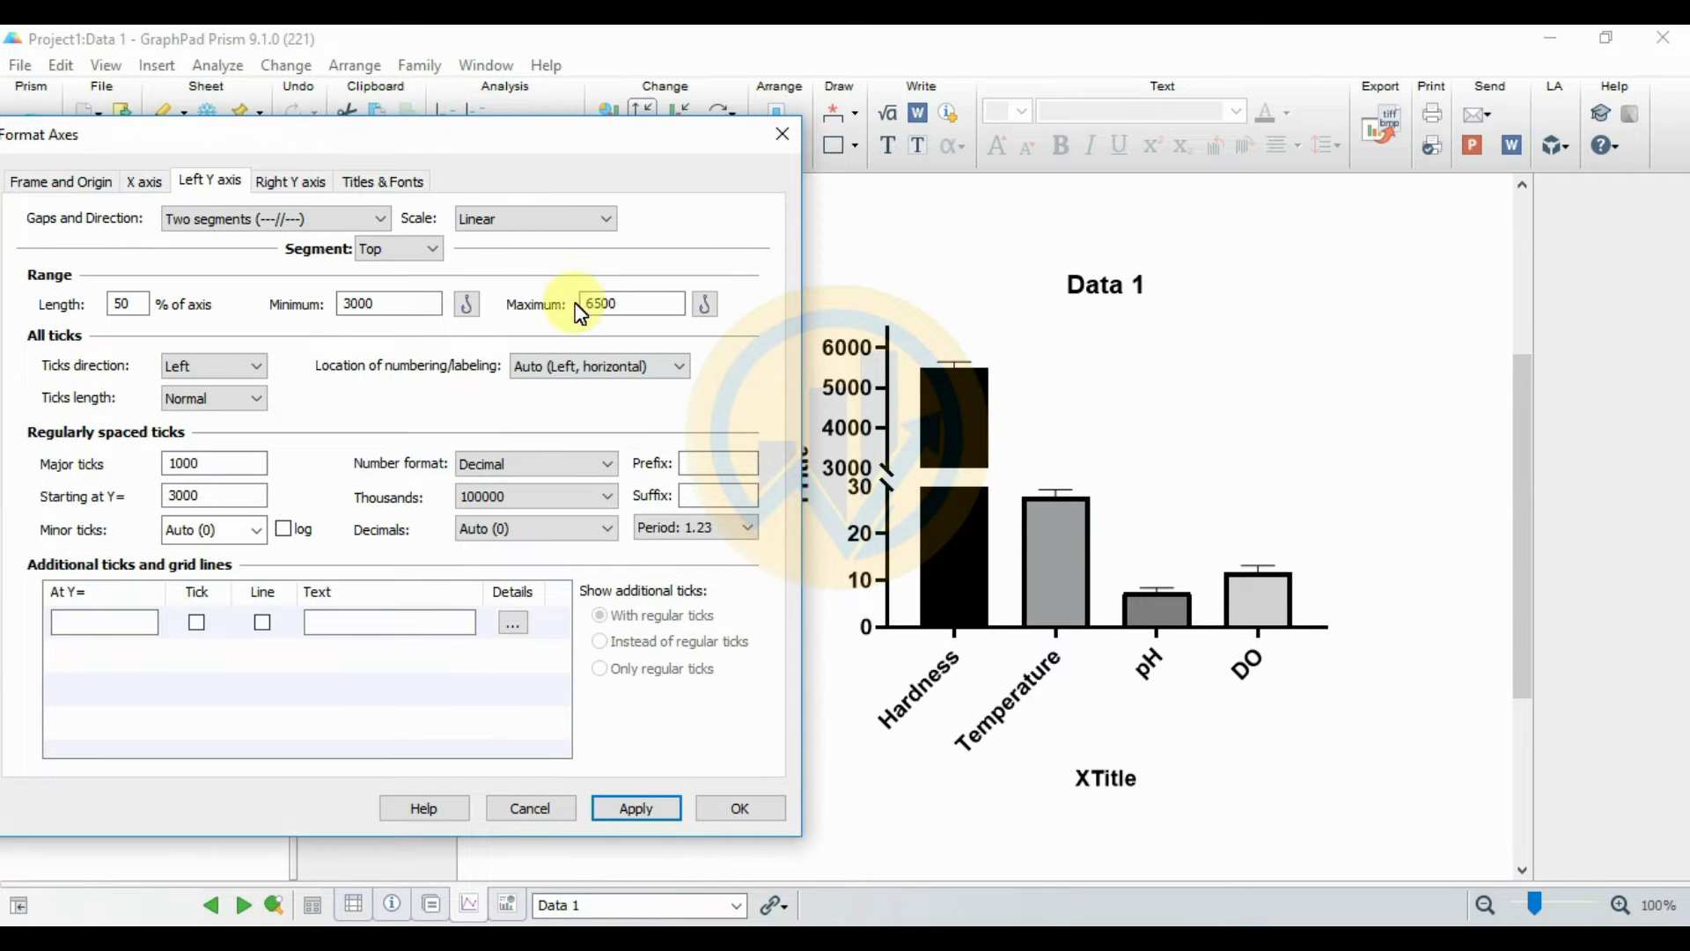
{"action": "left_click", "coordinate": [39, 182]}
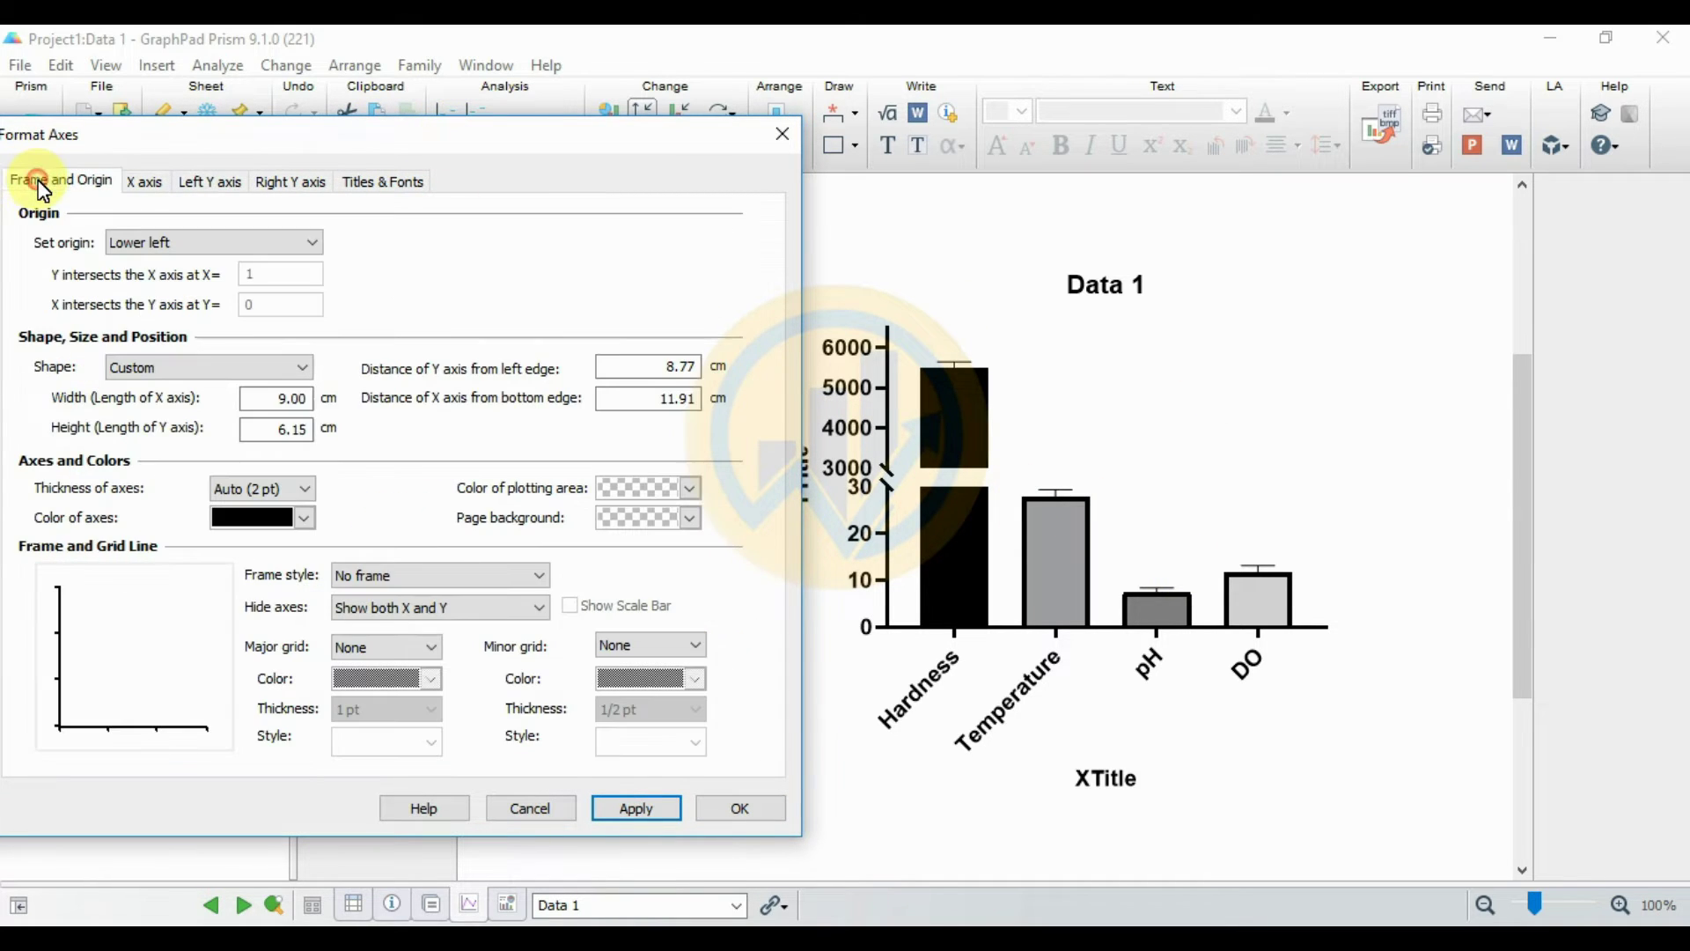
{"action": "left_click", "coordinate": [409, 572]}
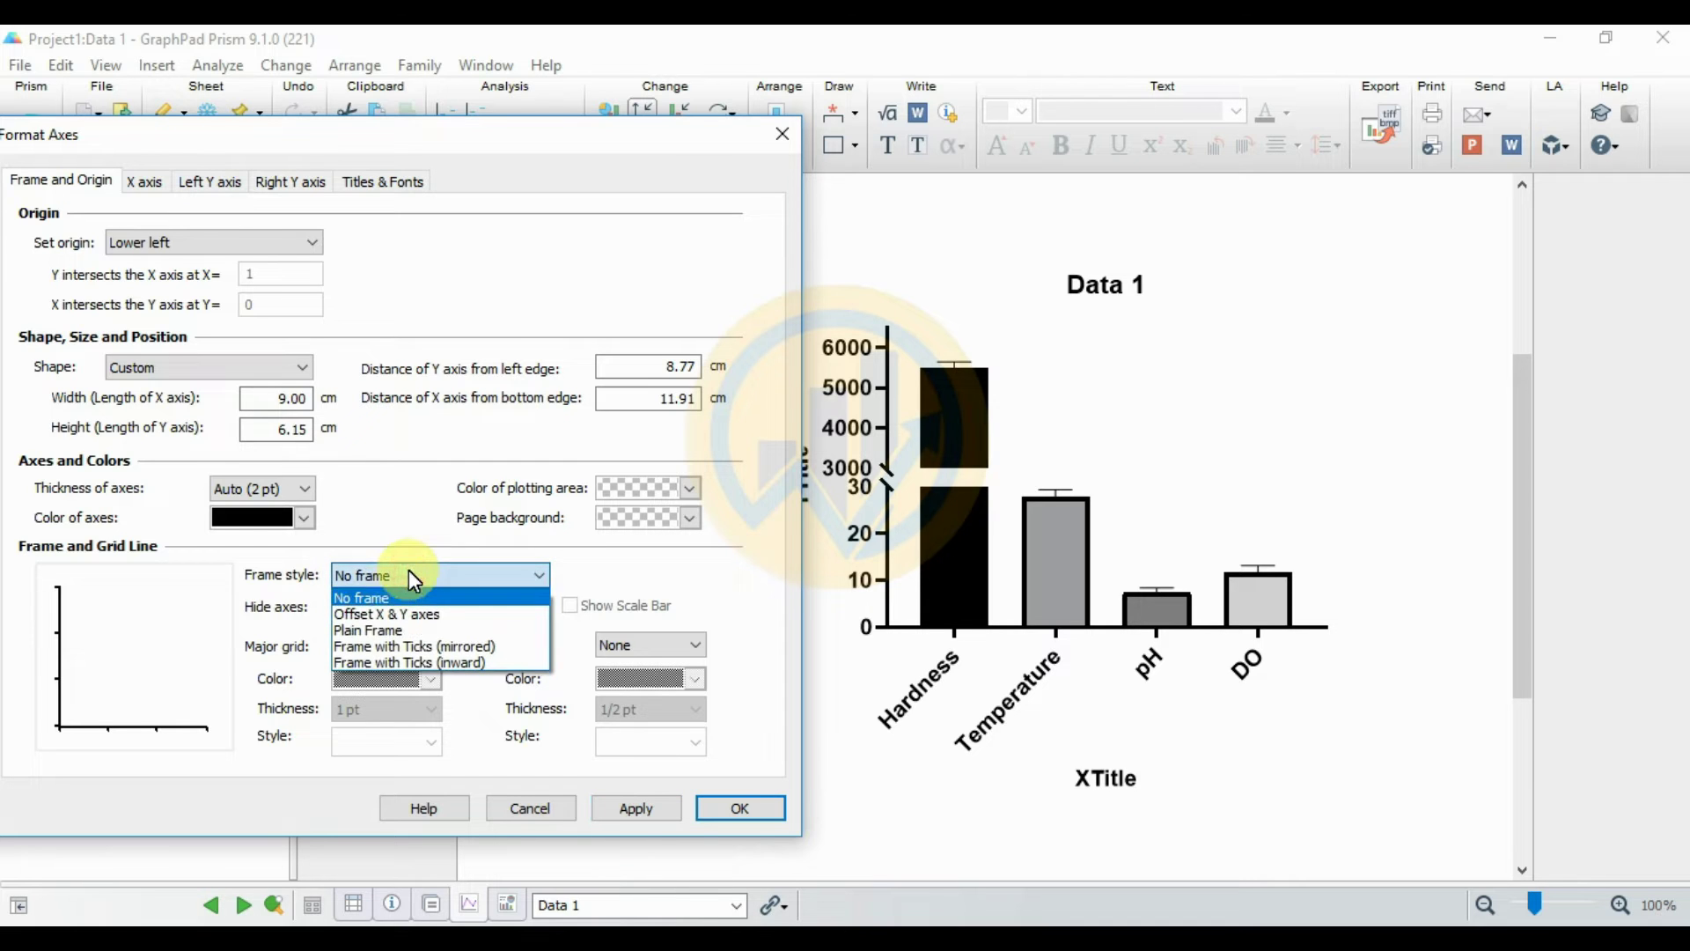
{"action": "left_click", "coordinate": [377, 631]}
{"action": "left_click", "coordinate": [626, 814]}
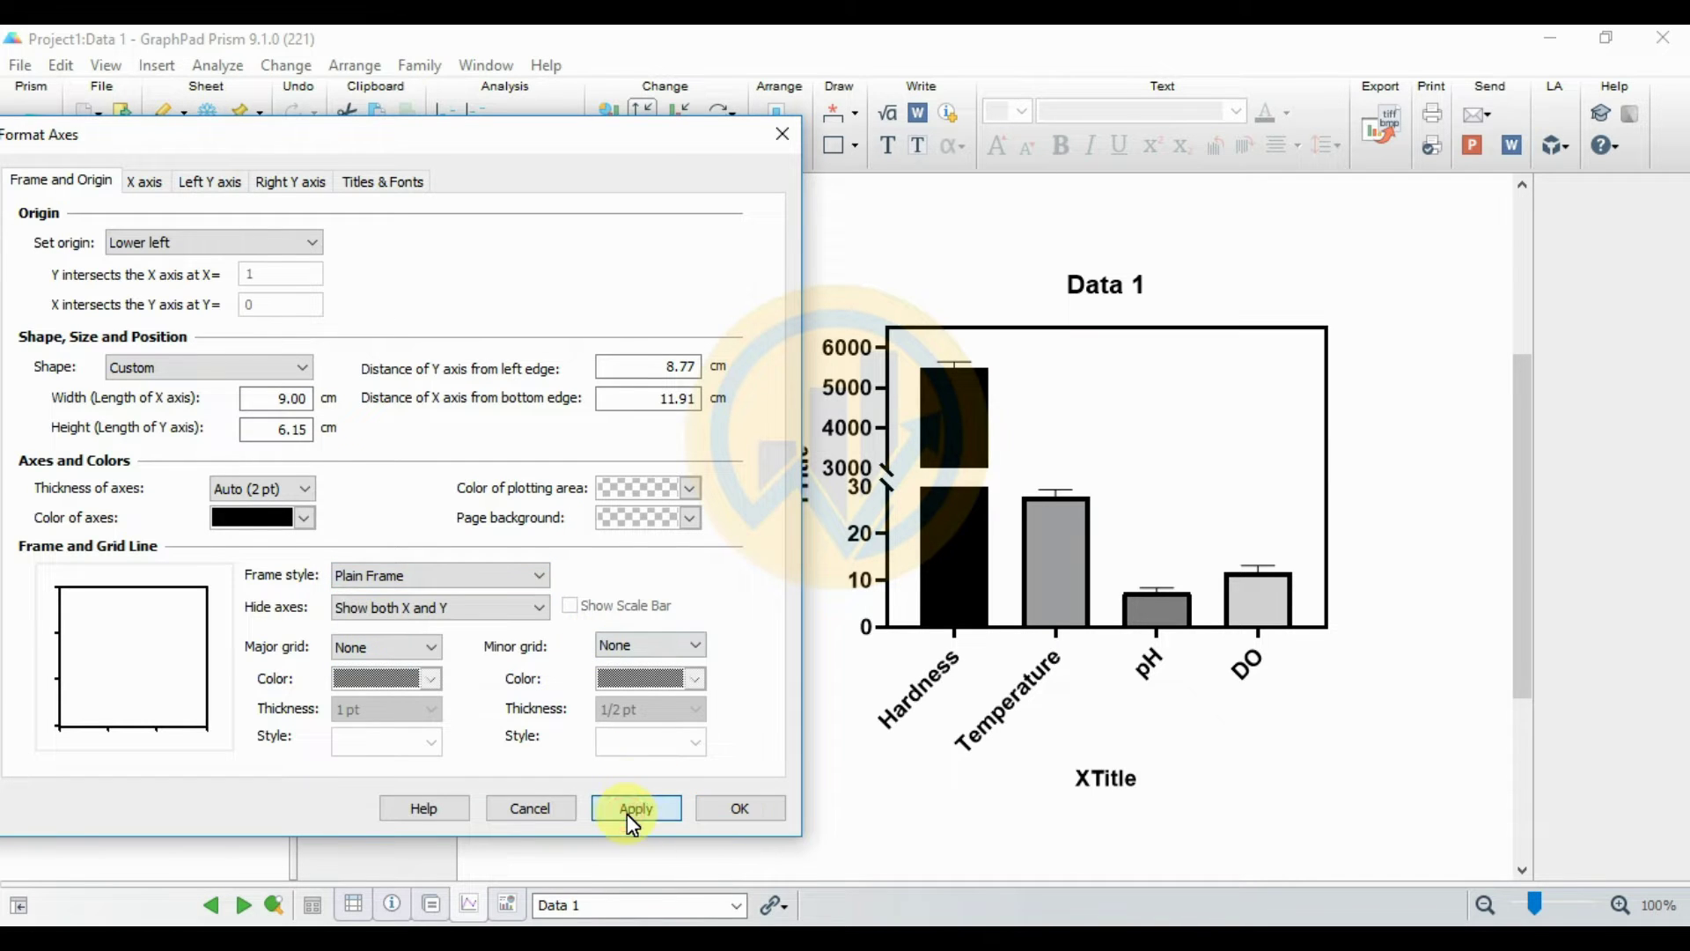
{"action": "left_click", "coordinate": [736, 807]}
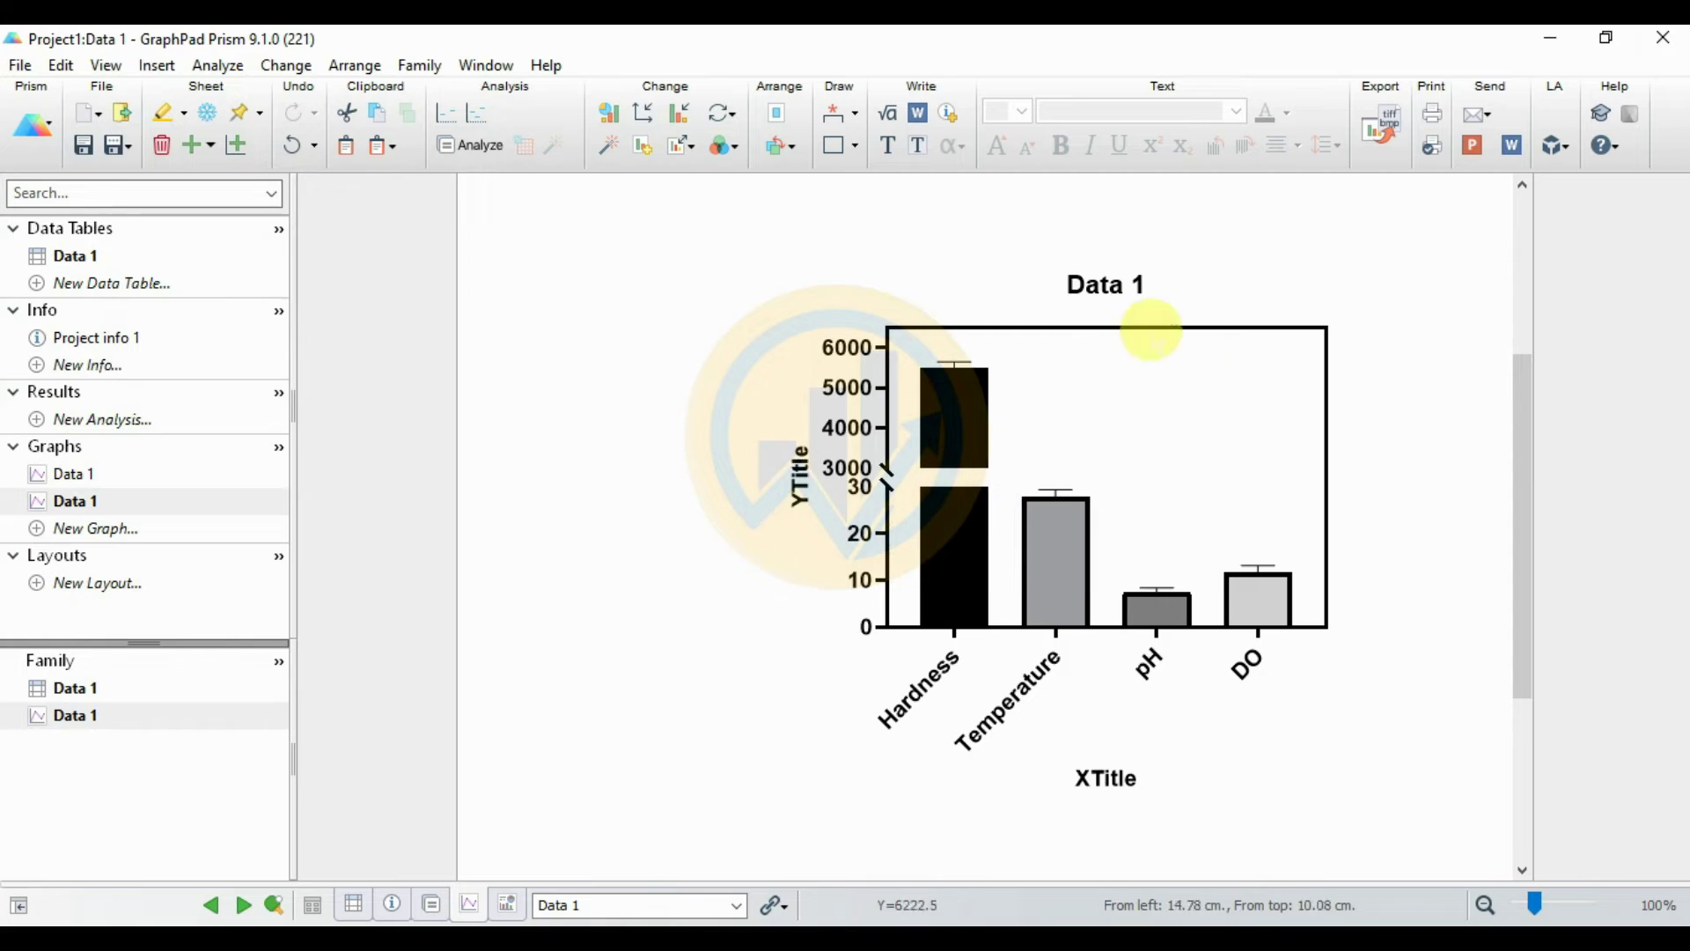
{"action": "double_click", "coordinate": [1118, 286]}
{"action": "key", "text": "Delete"}
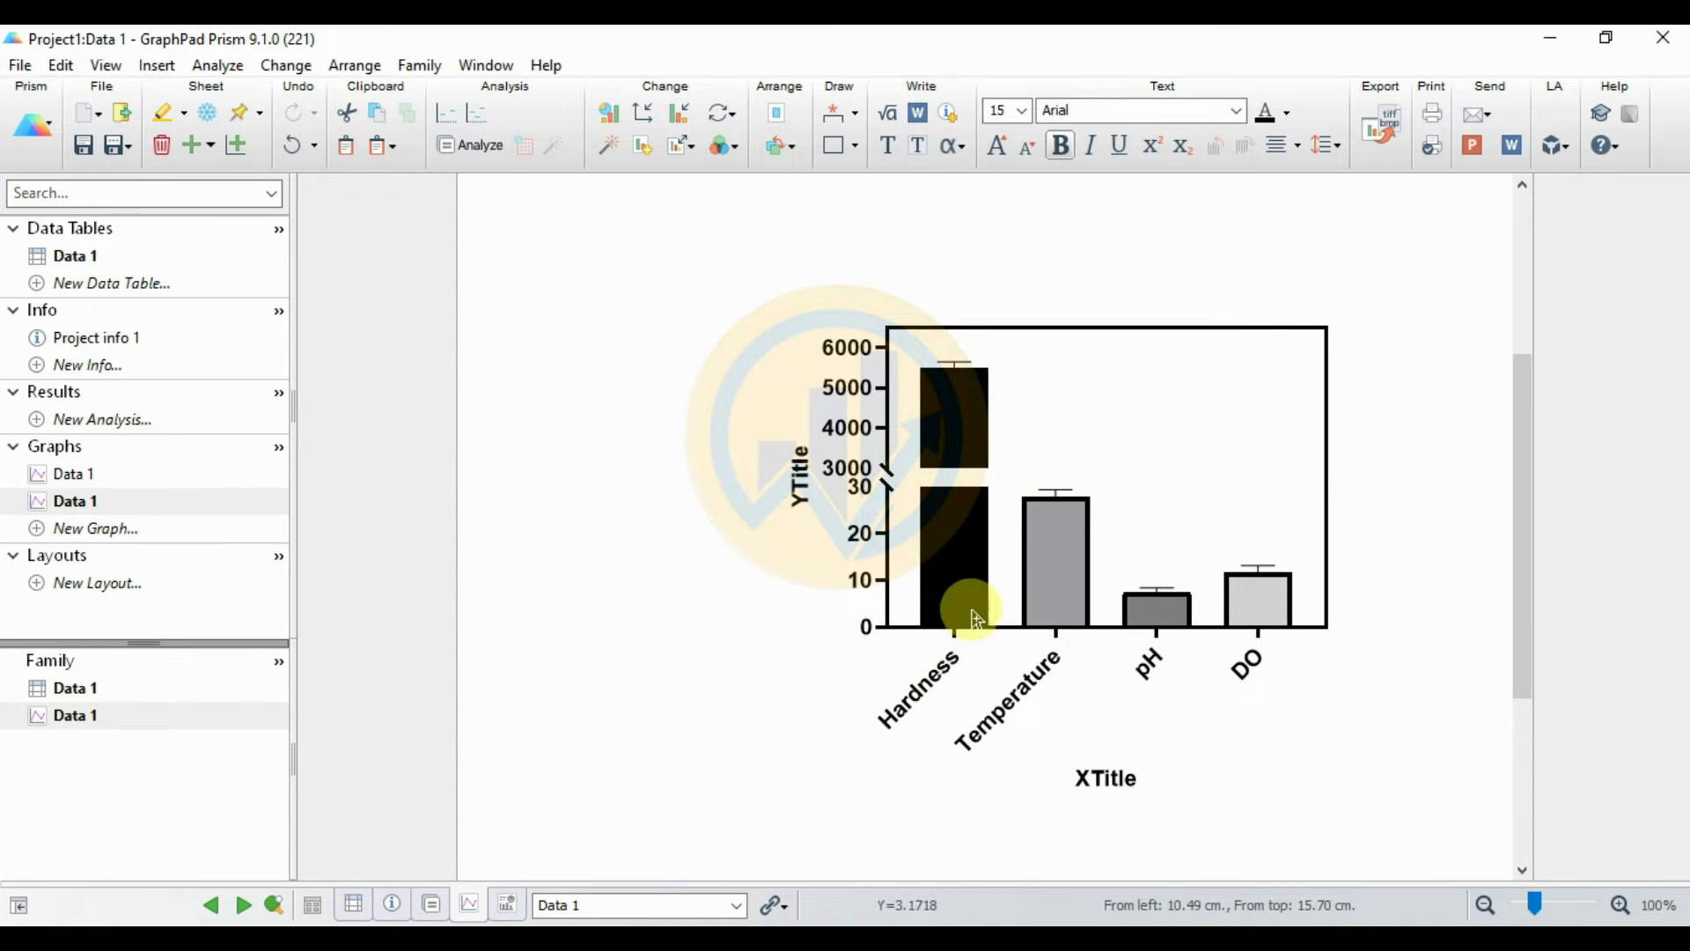
Step: Remove the labels and tick marks from the X axis by setting both label location and ticks direction to None
{"action": "left_click", "coordinate": [934, 676]}
{"action": "left_click", "coordinate": [1220, 674]}
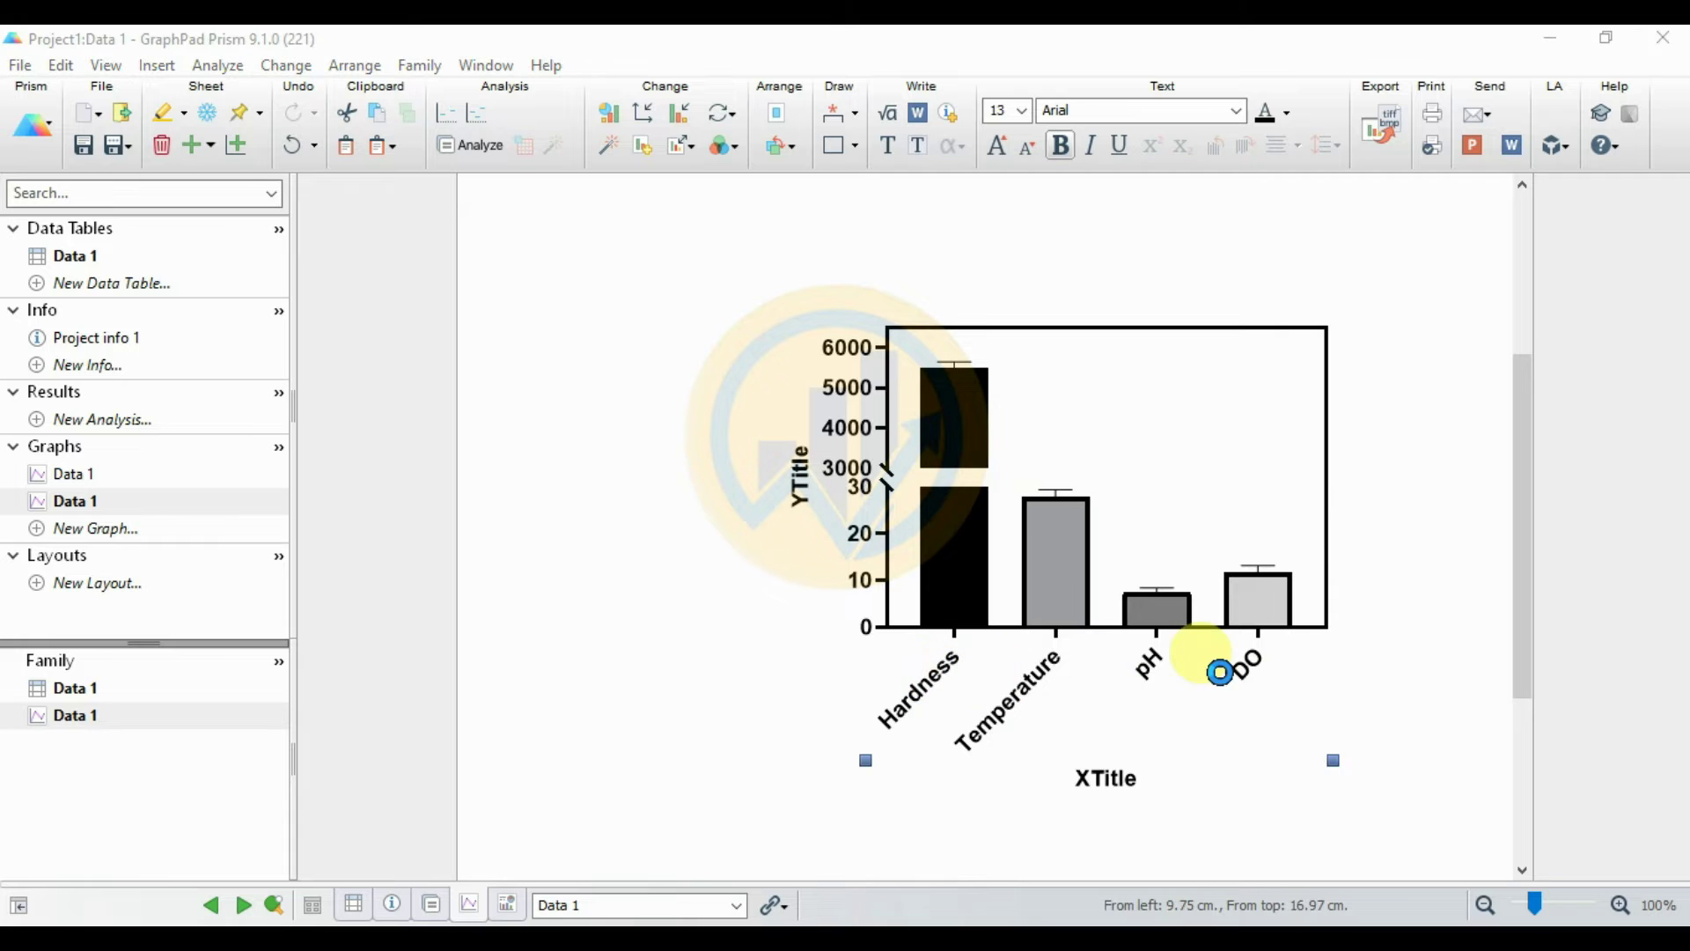
{"action": "double_click", "coordinate": [1219, 673]}
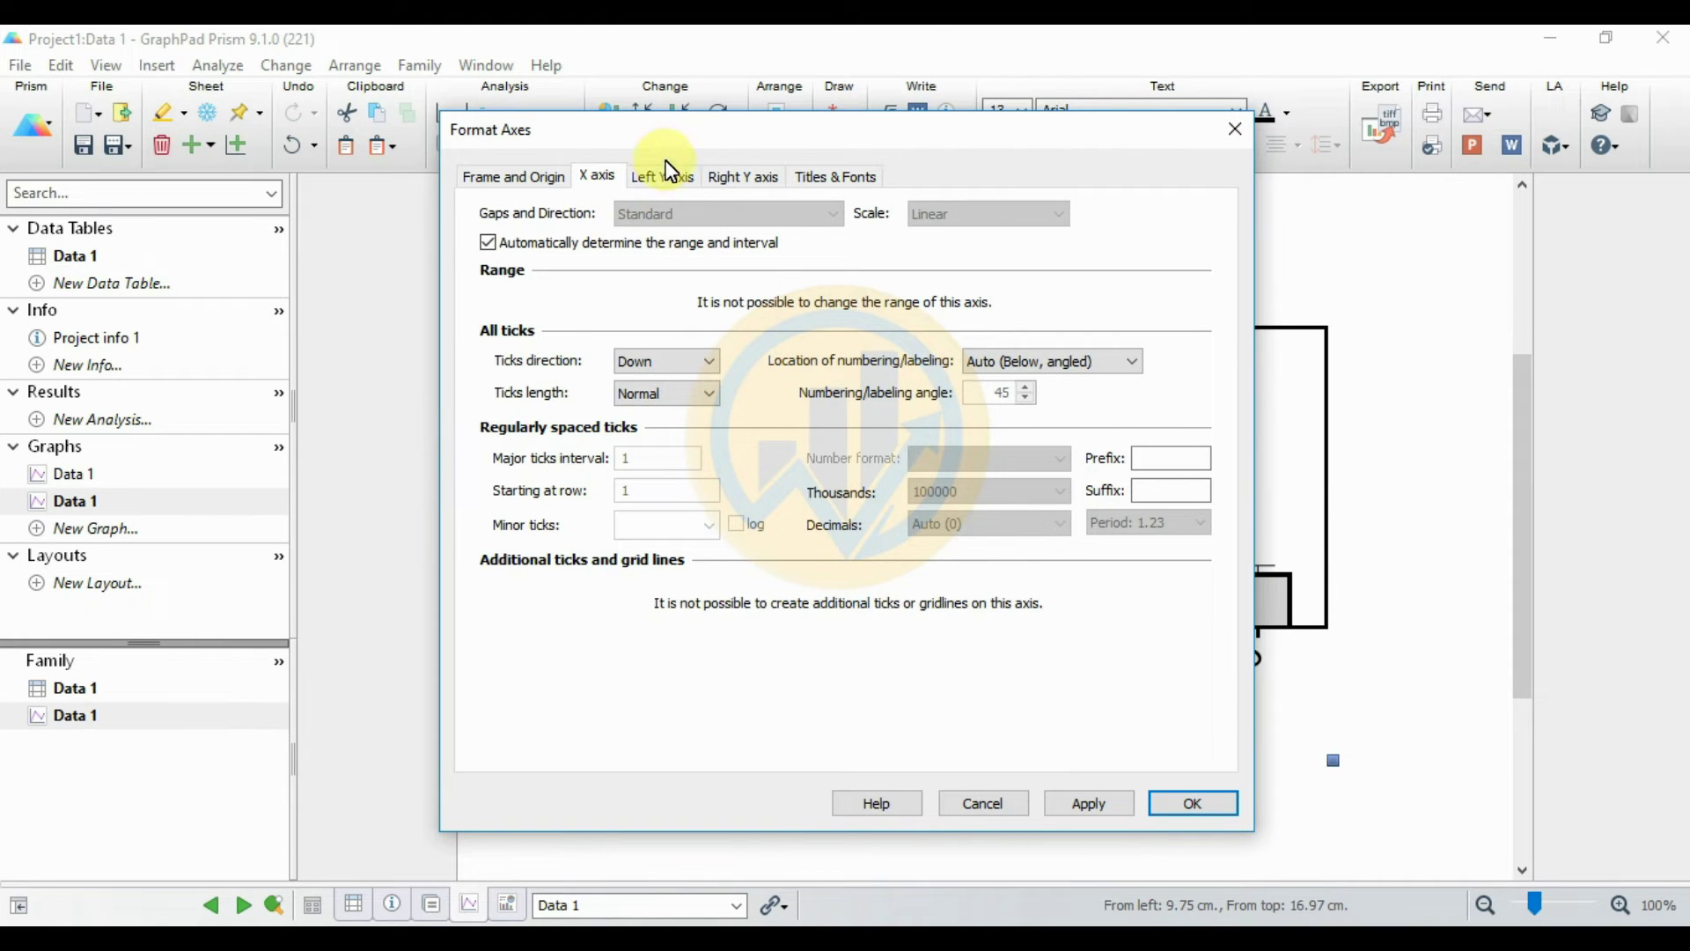
{"action": "left_click_drag", "start_coordinate": [712, 131], "coordinate": [404, 97]}
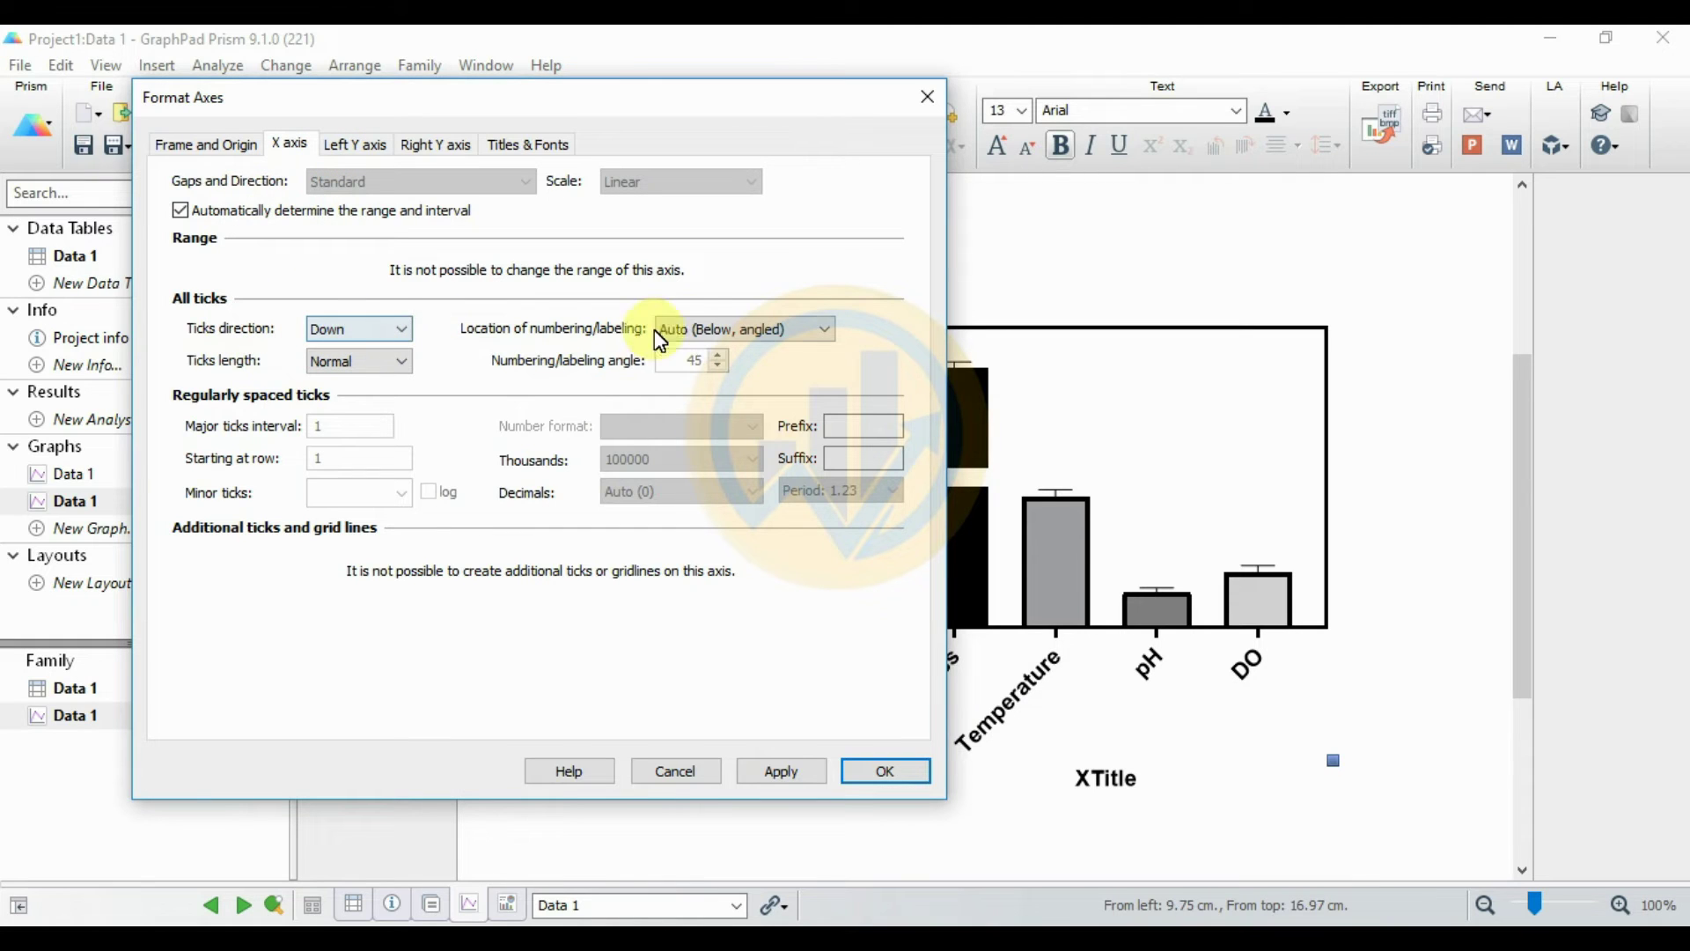
{"action": "left_click", "coordinate": [701, 326]}
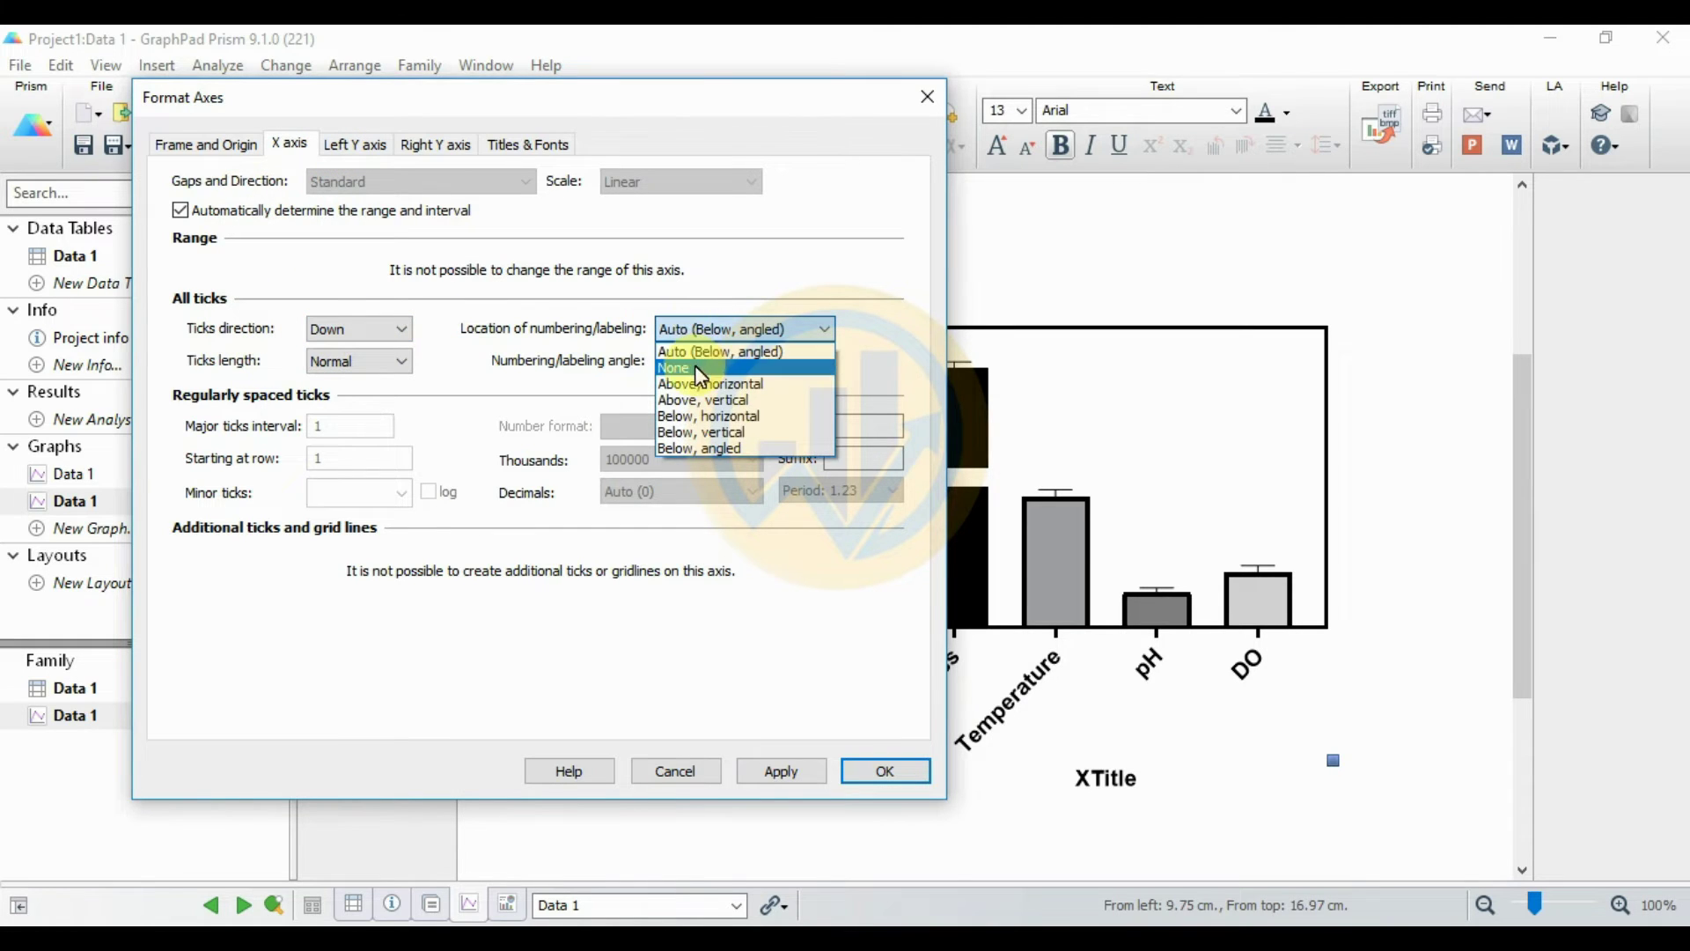
{"action": "left_click", "coordinate": [698, 367]}
{"action": "left_click", "coordinate": [361, 335]}
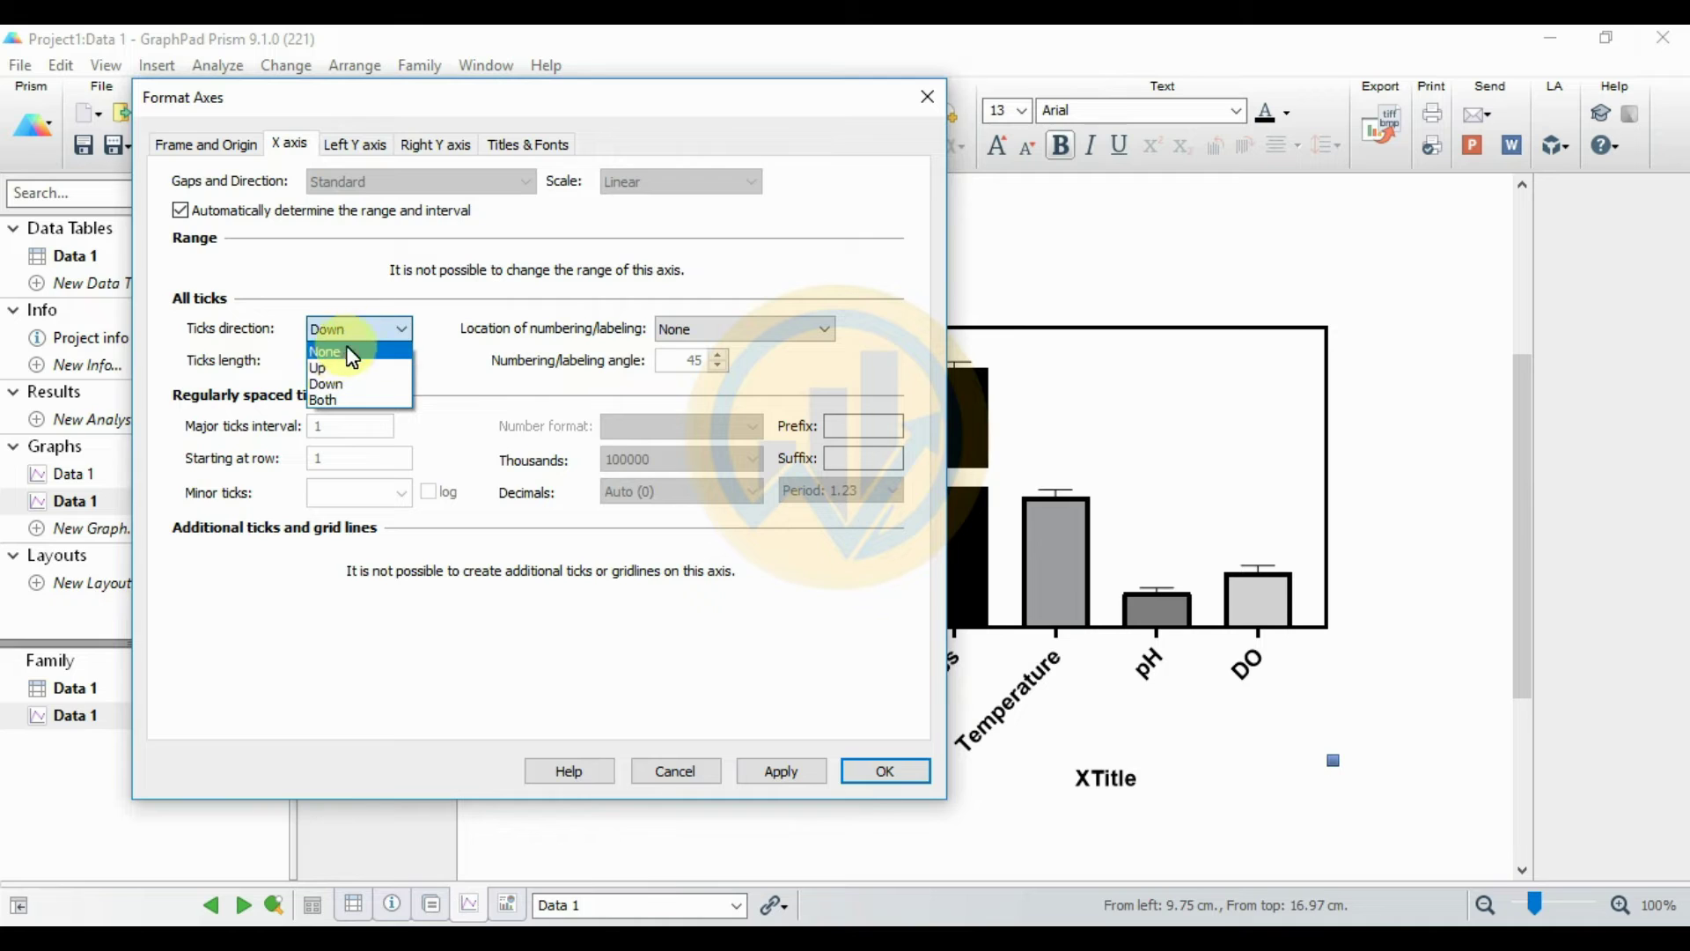
{"action": "left_click", "coordinate": [341, 359]}
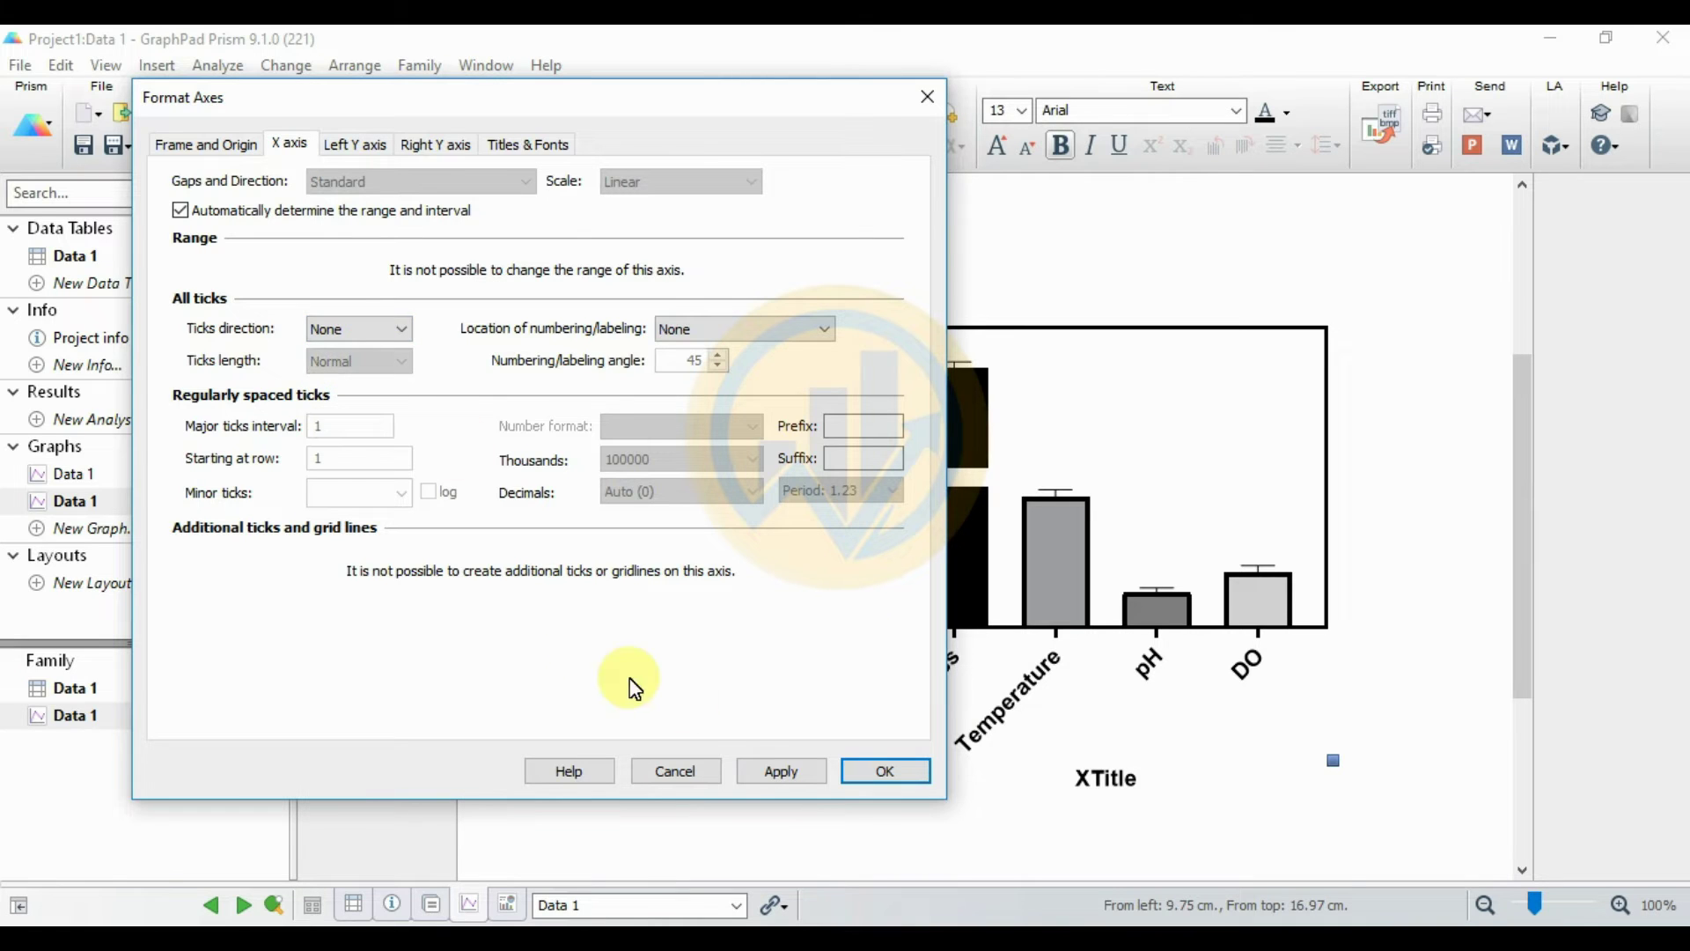
{"action": "left_click", "coordinate": [771, 769]}
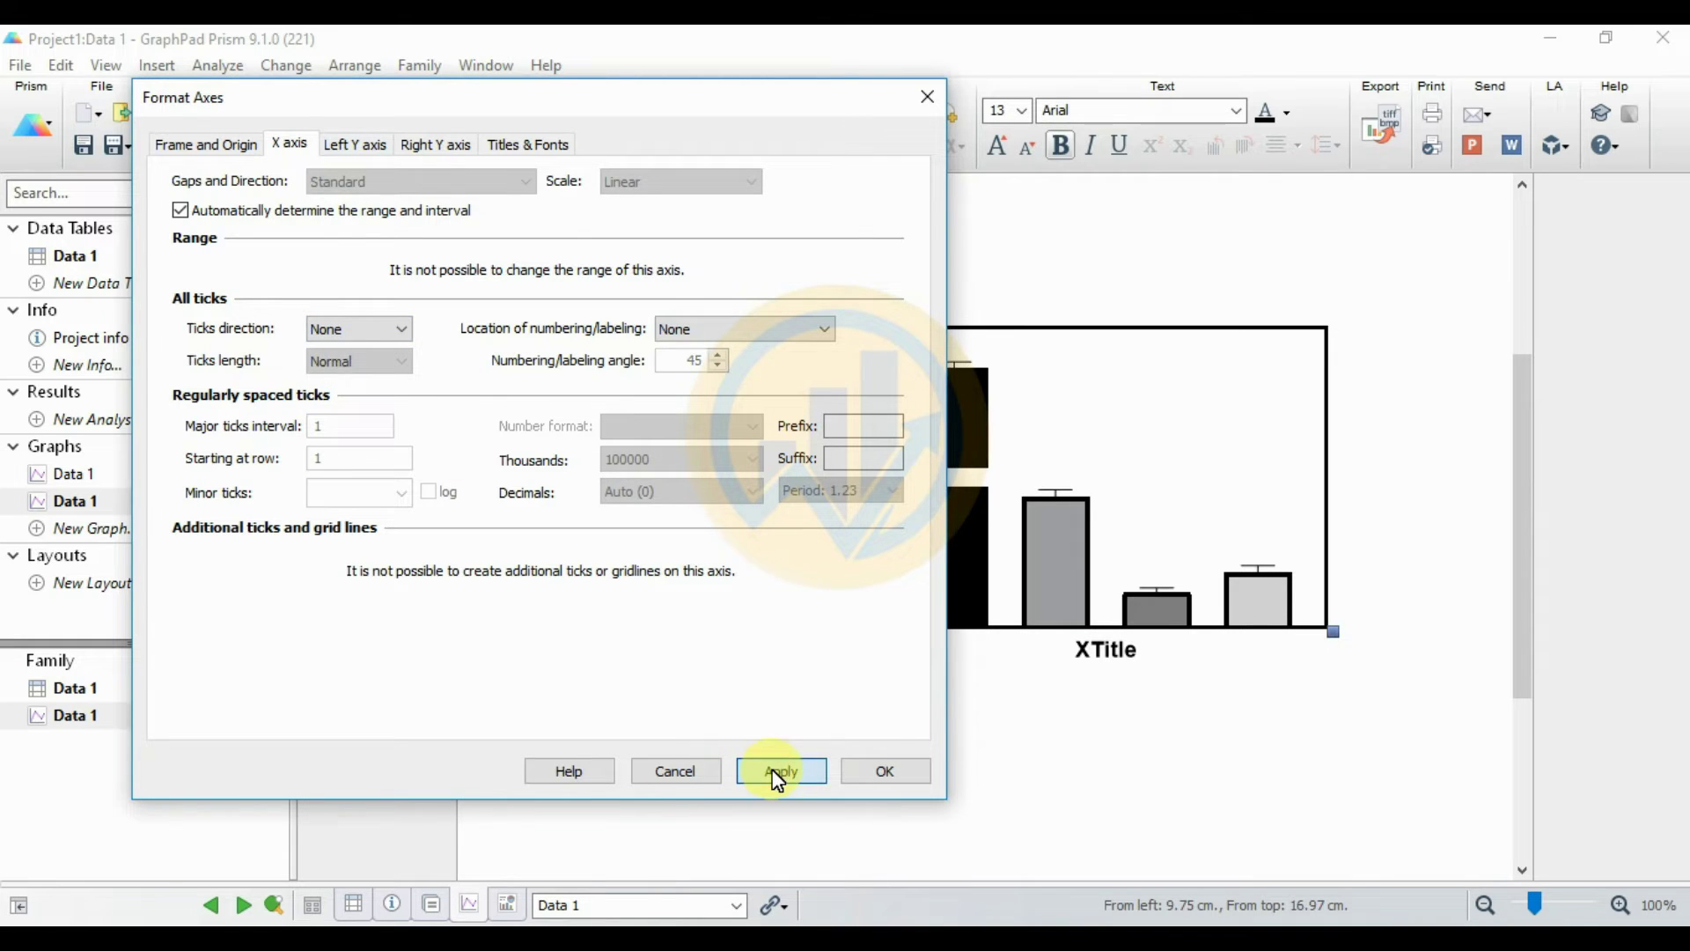
{"action": "left_click", "coordinate": [883, 773]}
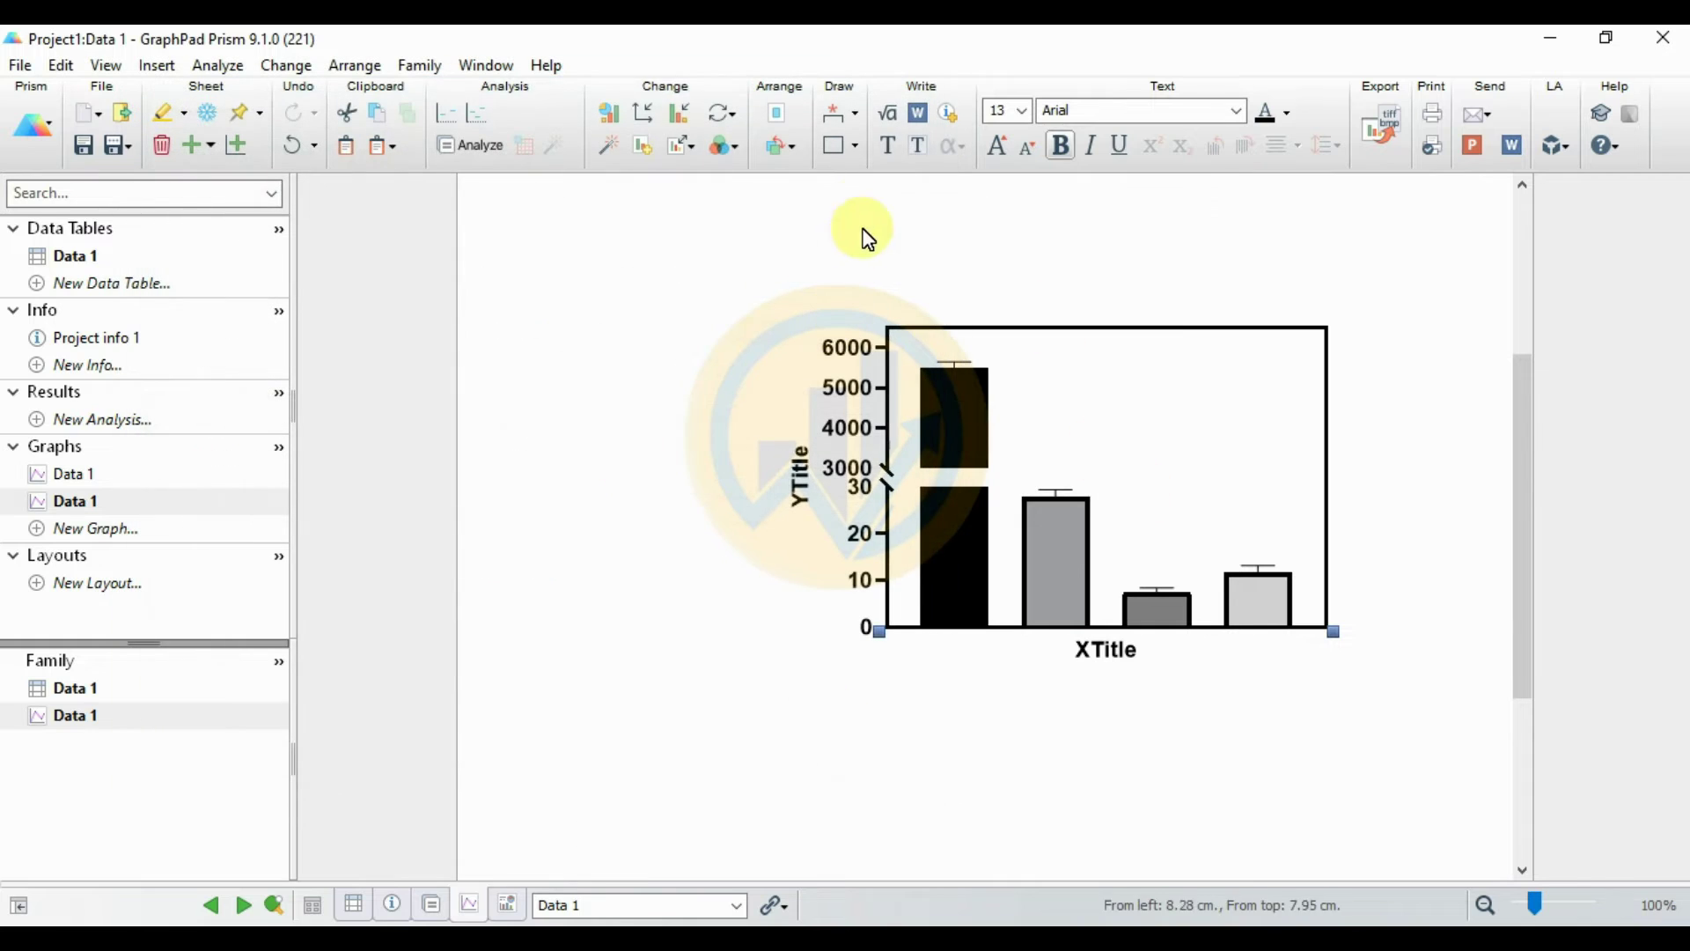
Step: Turn on the legend for the Hardness data set in the graph's formatting and apply it
{"action": "left_click", "coordinate": [683, 114]}
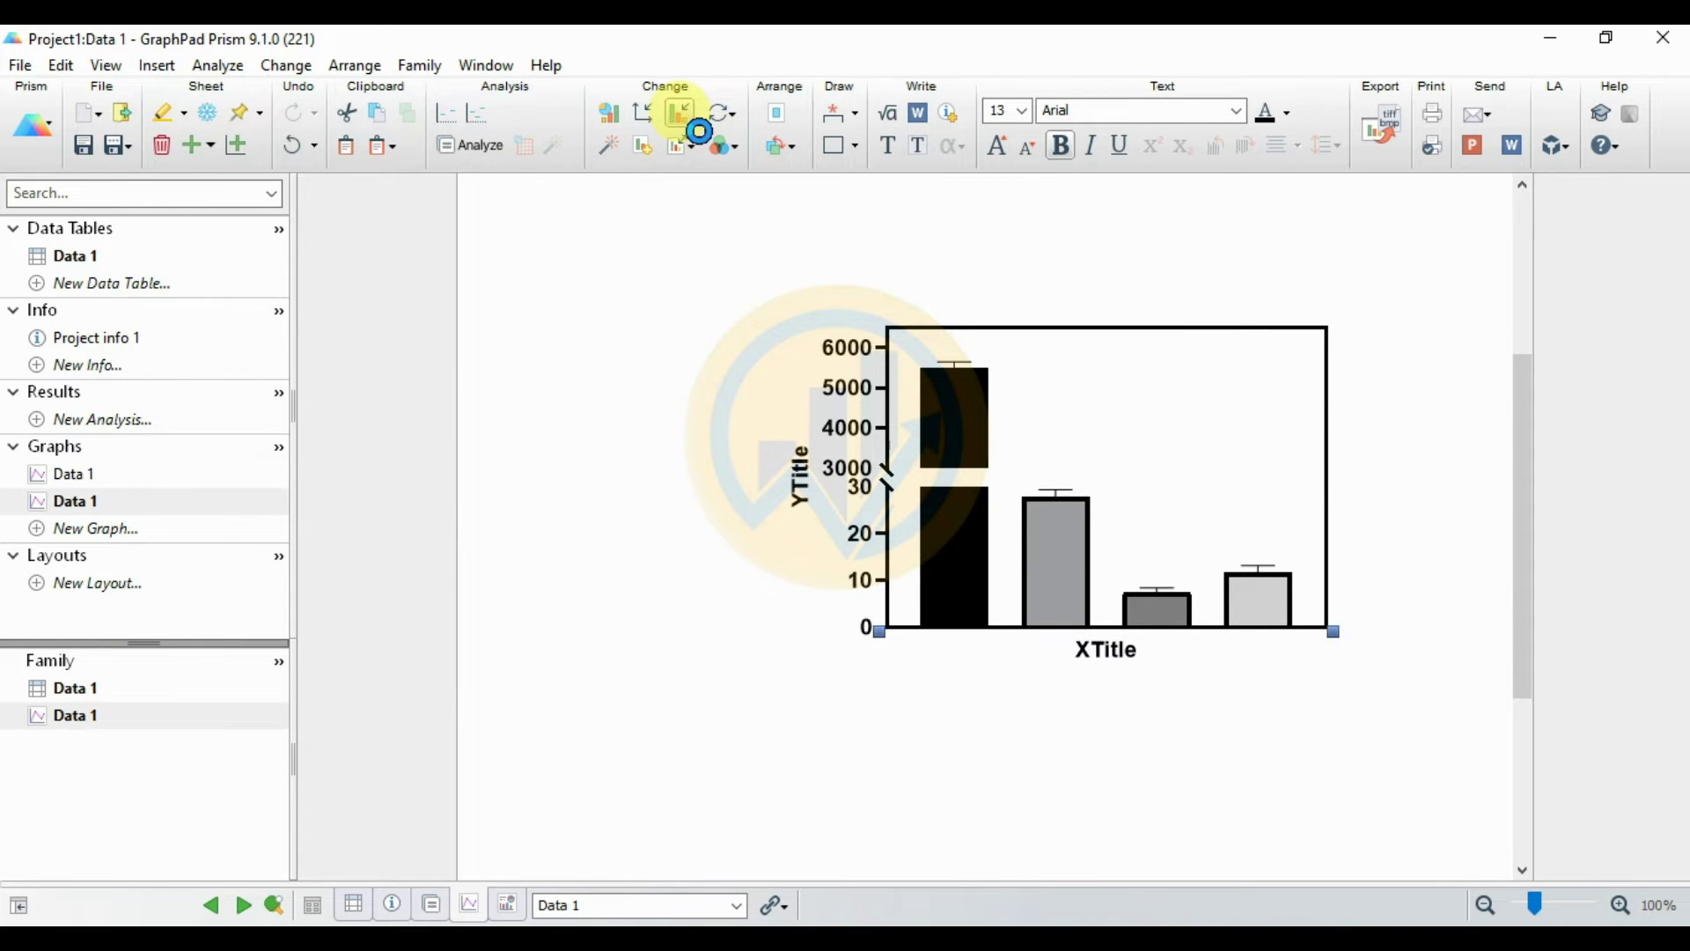
{"action": "left_click_drag", "start_coordinate": [991, 121], "coordinate": [563, 124]}
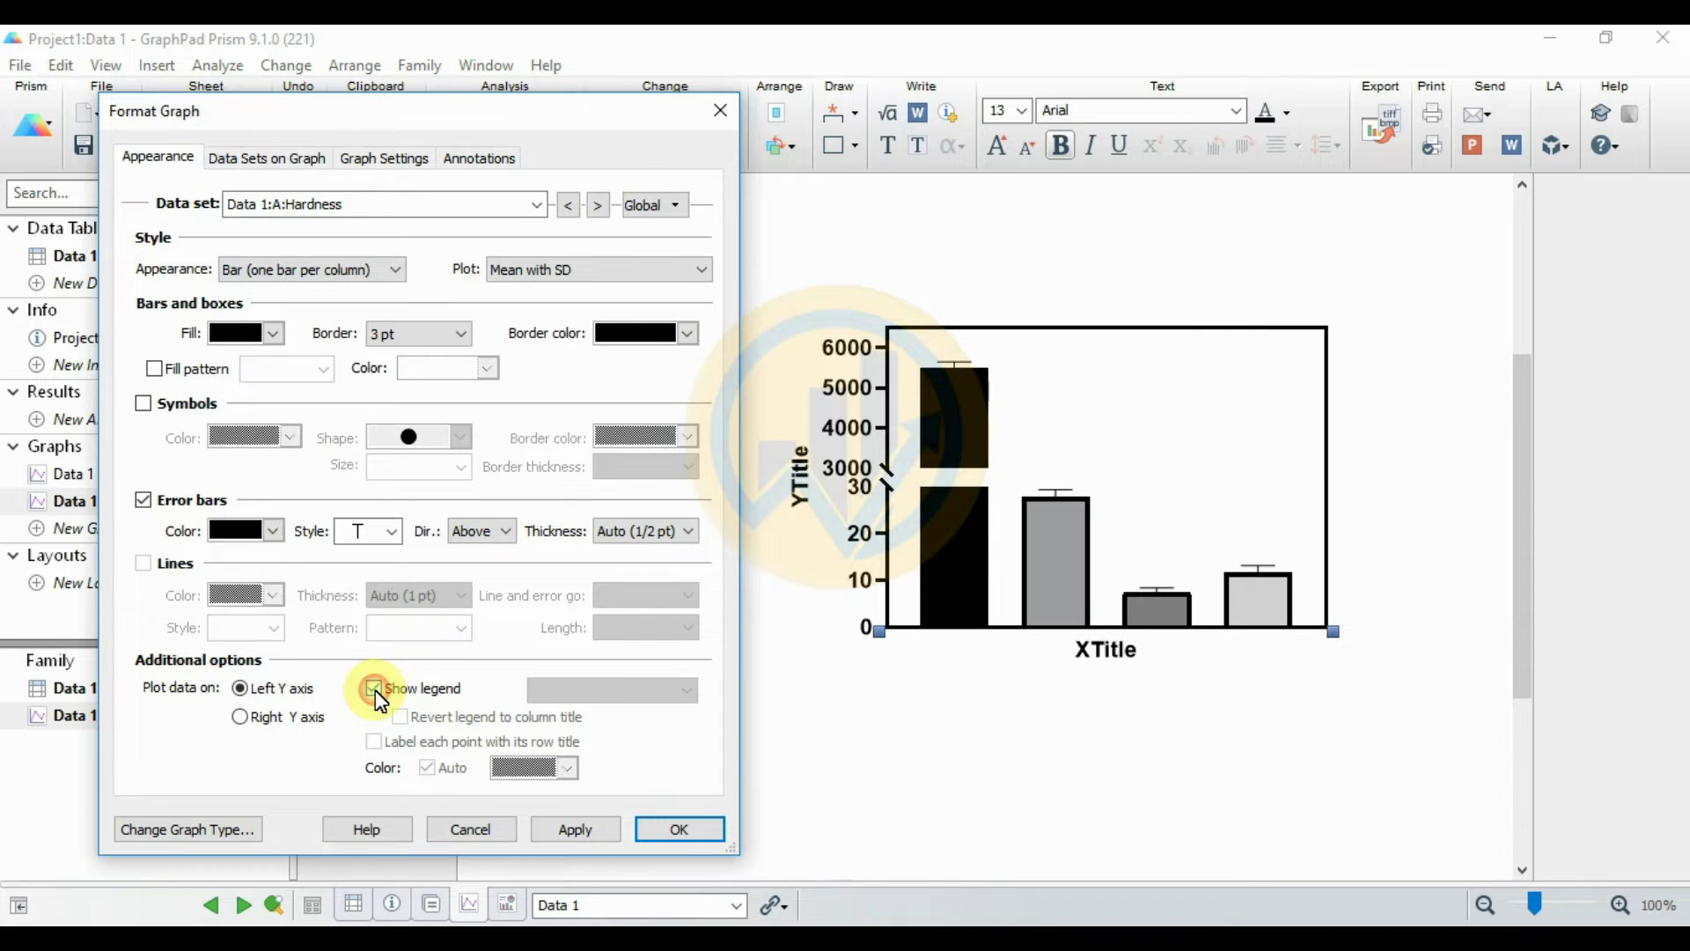
{"action": "left_click", "coordinate": [584, 833]}
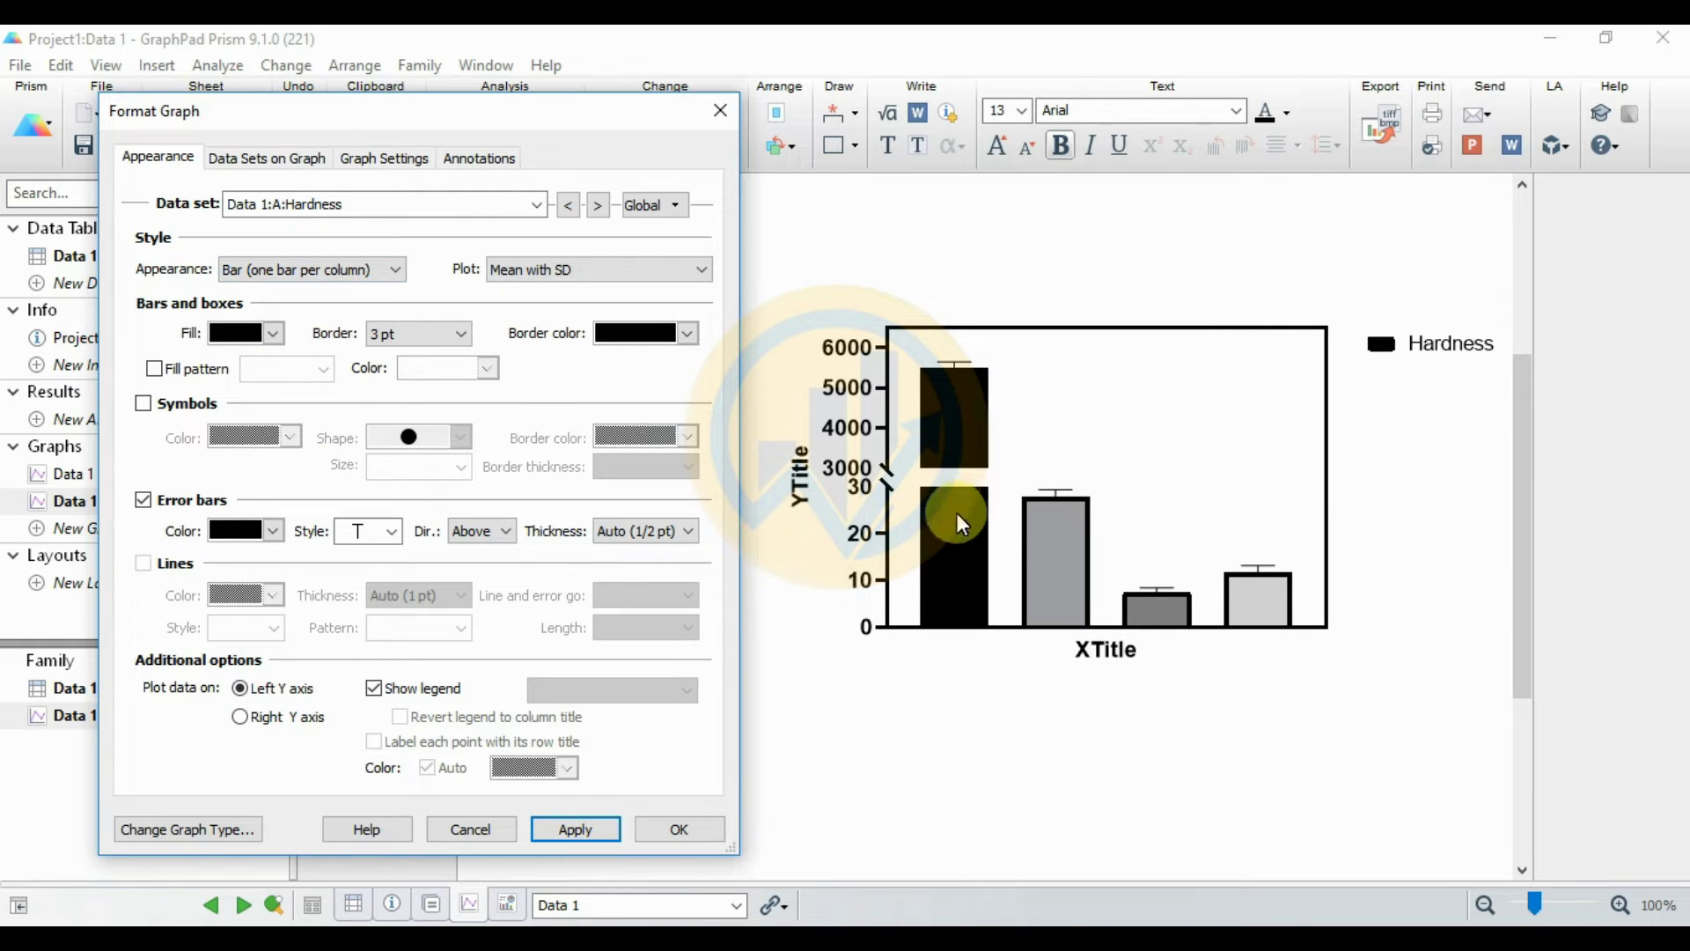
Step: Fill the Hardness bar with green, set its border to 1 pt and apply the changes
{"action": "left_click", "coordinate": [236, 330]}
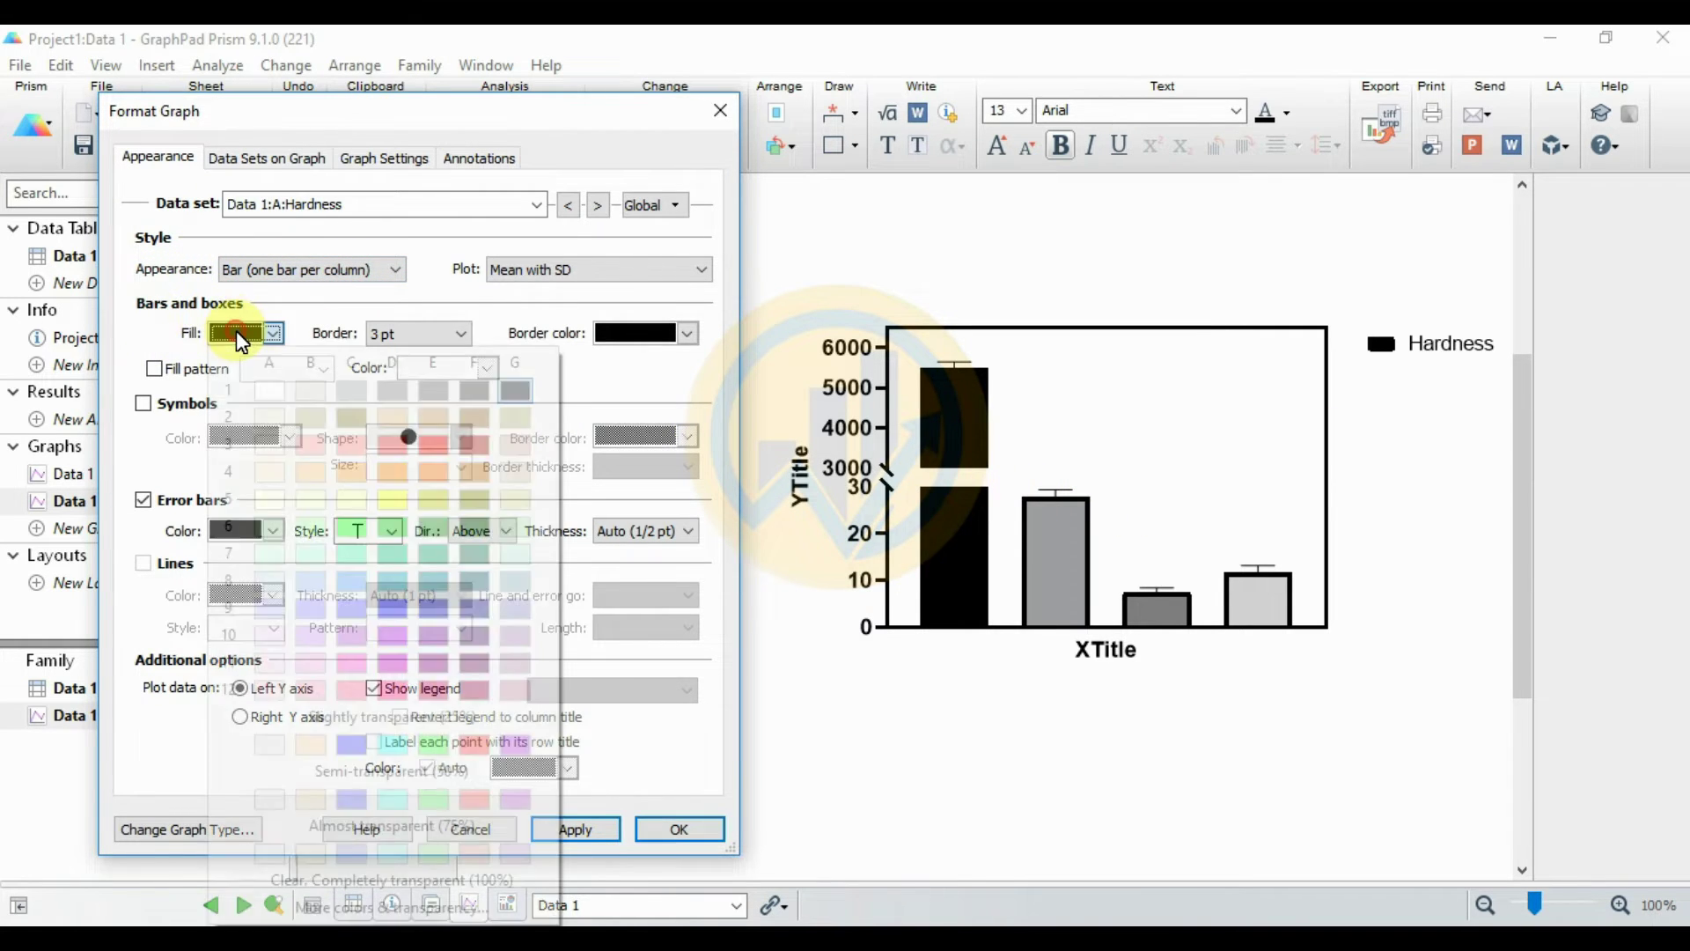
{"action": "left_click", "coordinate": [395, 529]}
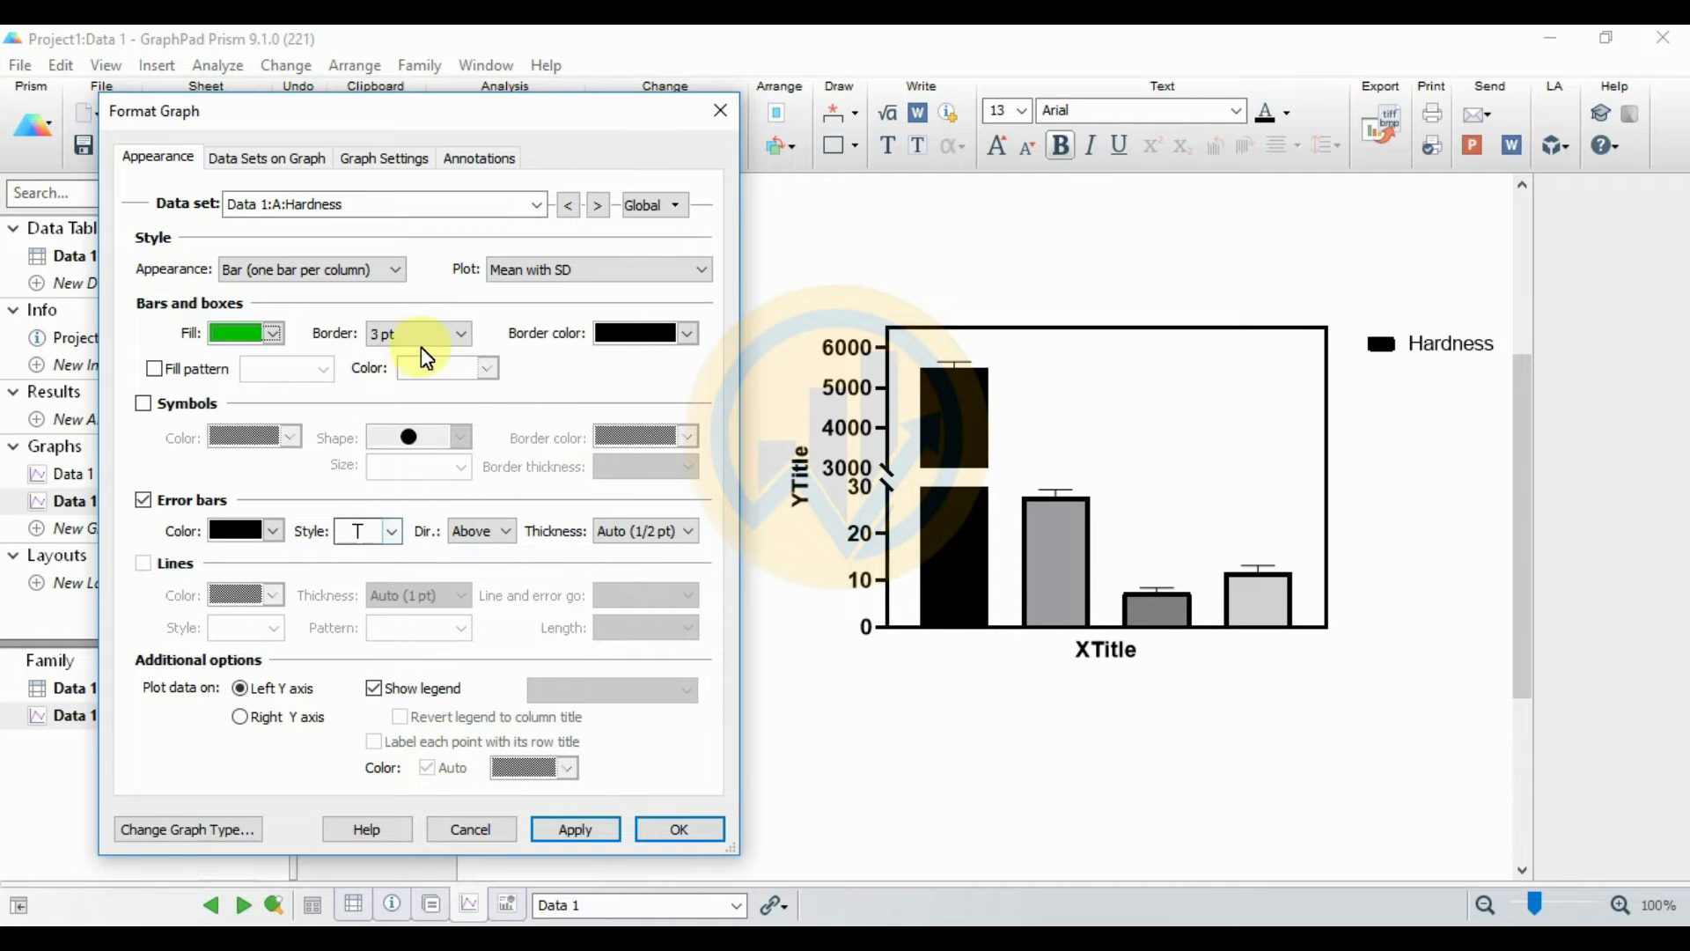
{"action": "left_click", "coordinate": [416, 343]}
{"action": "left_click", "coordinate": [385, 405]}
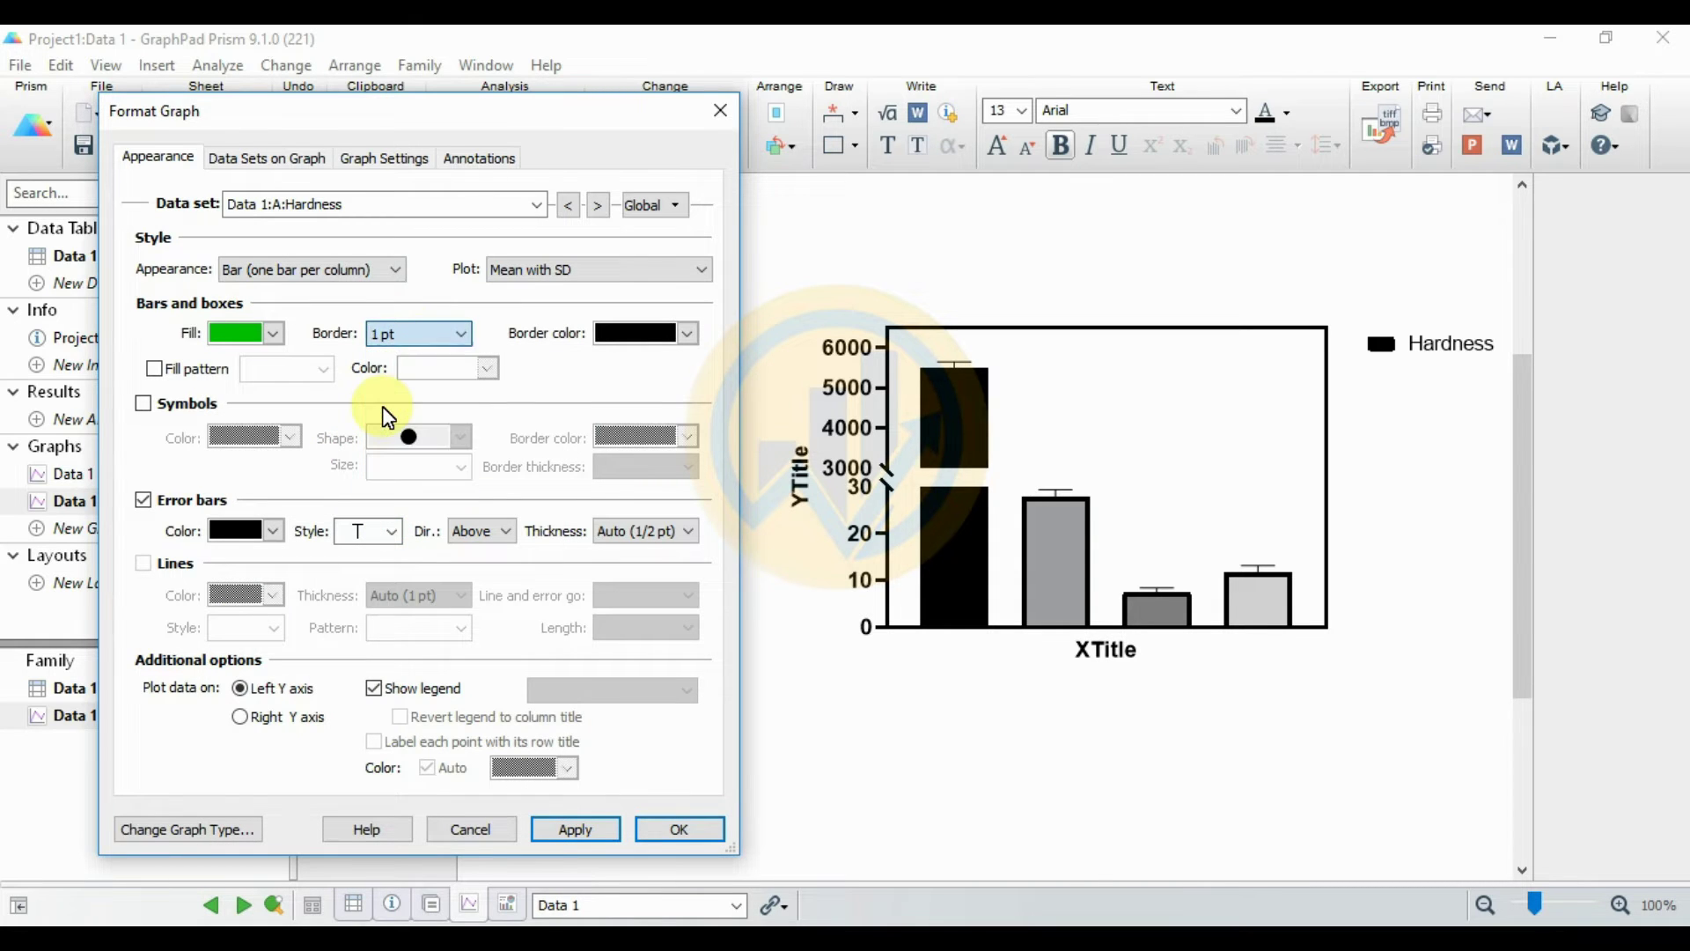
{"action": "left_click", "coordinate": [574, 830]}
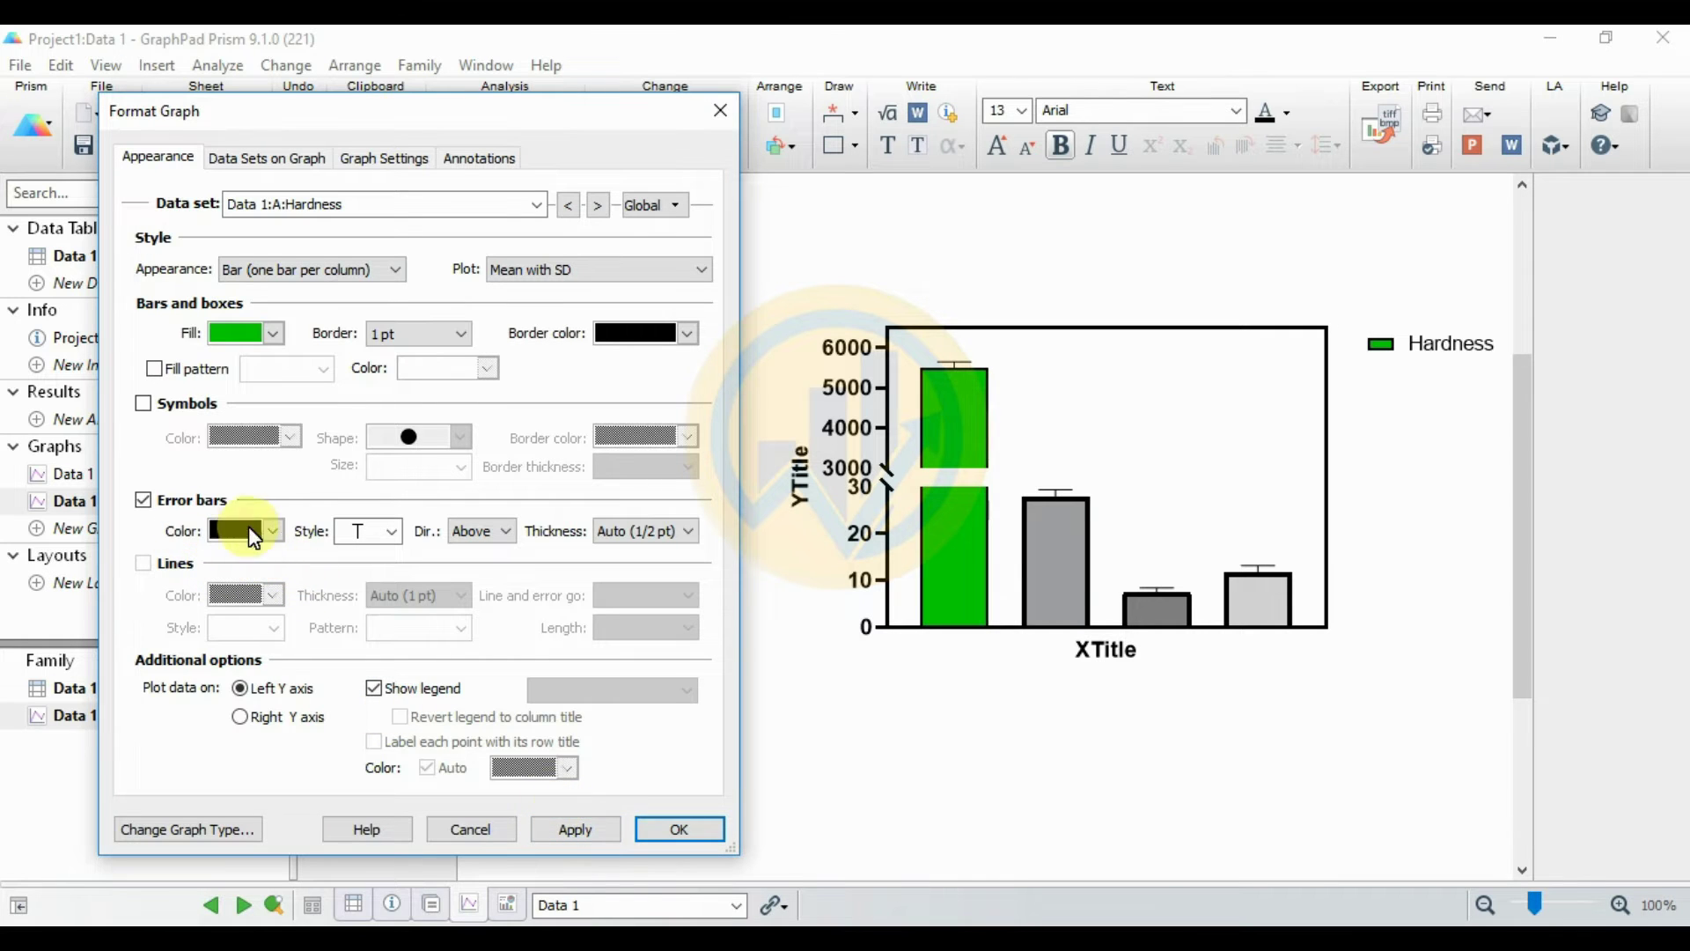
Step: Set the thickness of the Hardness error bars to 1 pt and apply it
{"action": "left_click", "coordinate": [627, 532]}
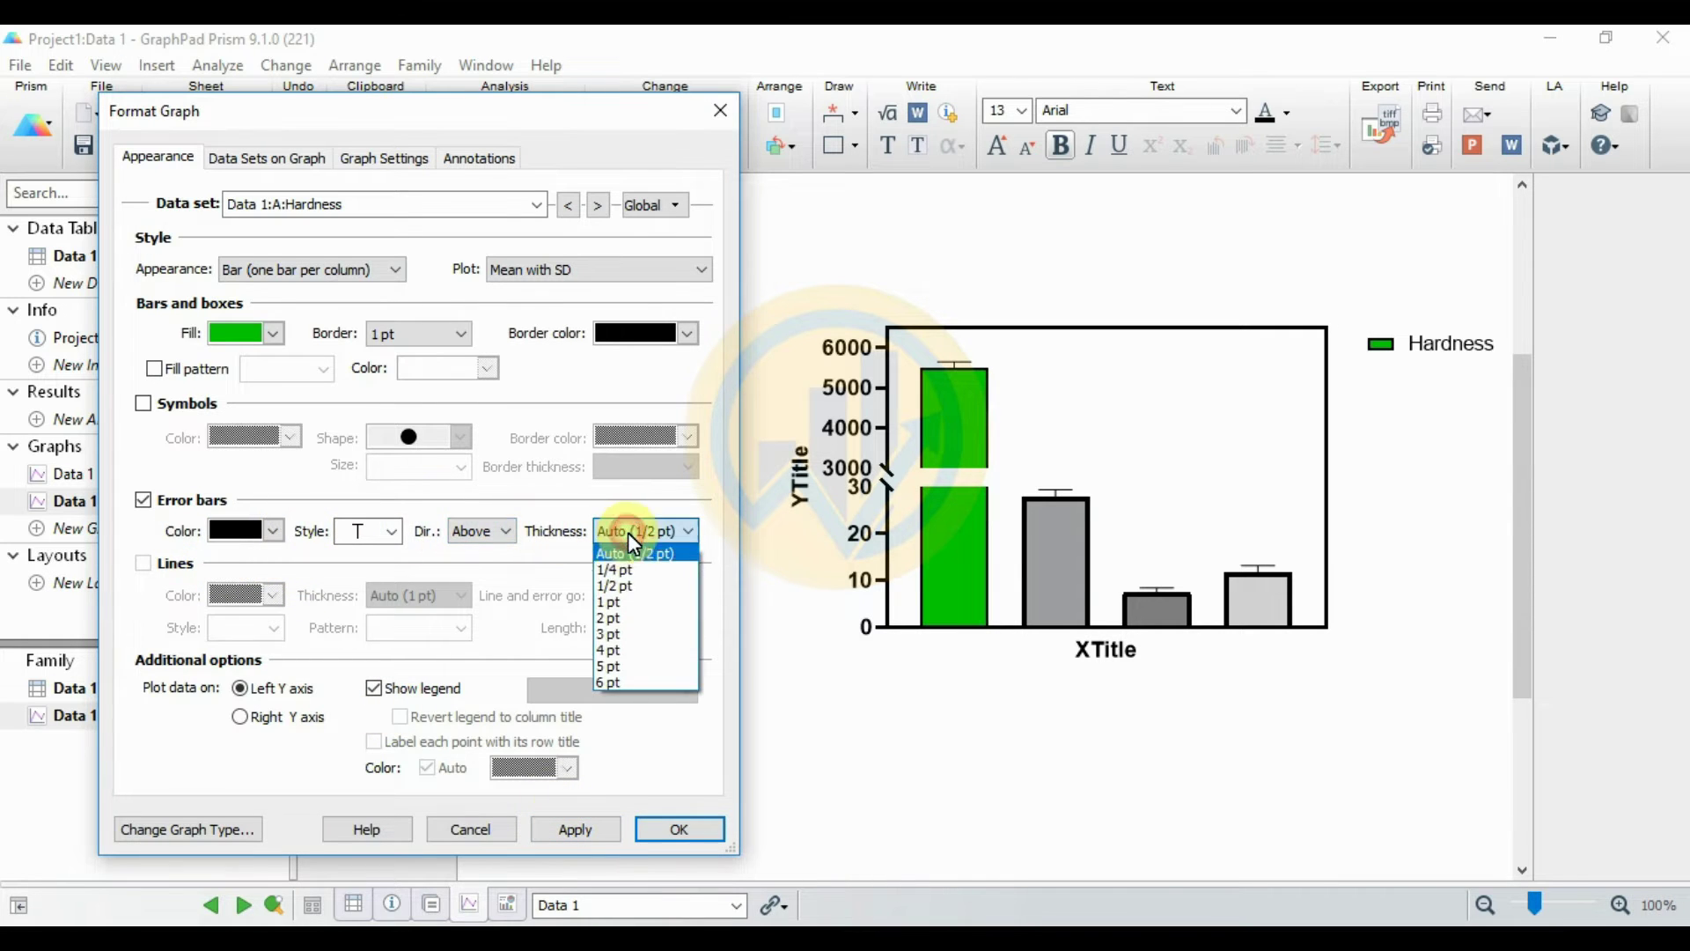
{"action": "left_click", "coordinate": [615, 602]}
{"action": "left_click", "coordinate": [608, 831]}
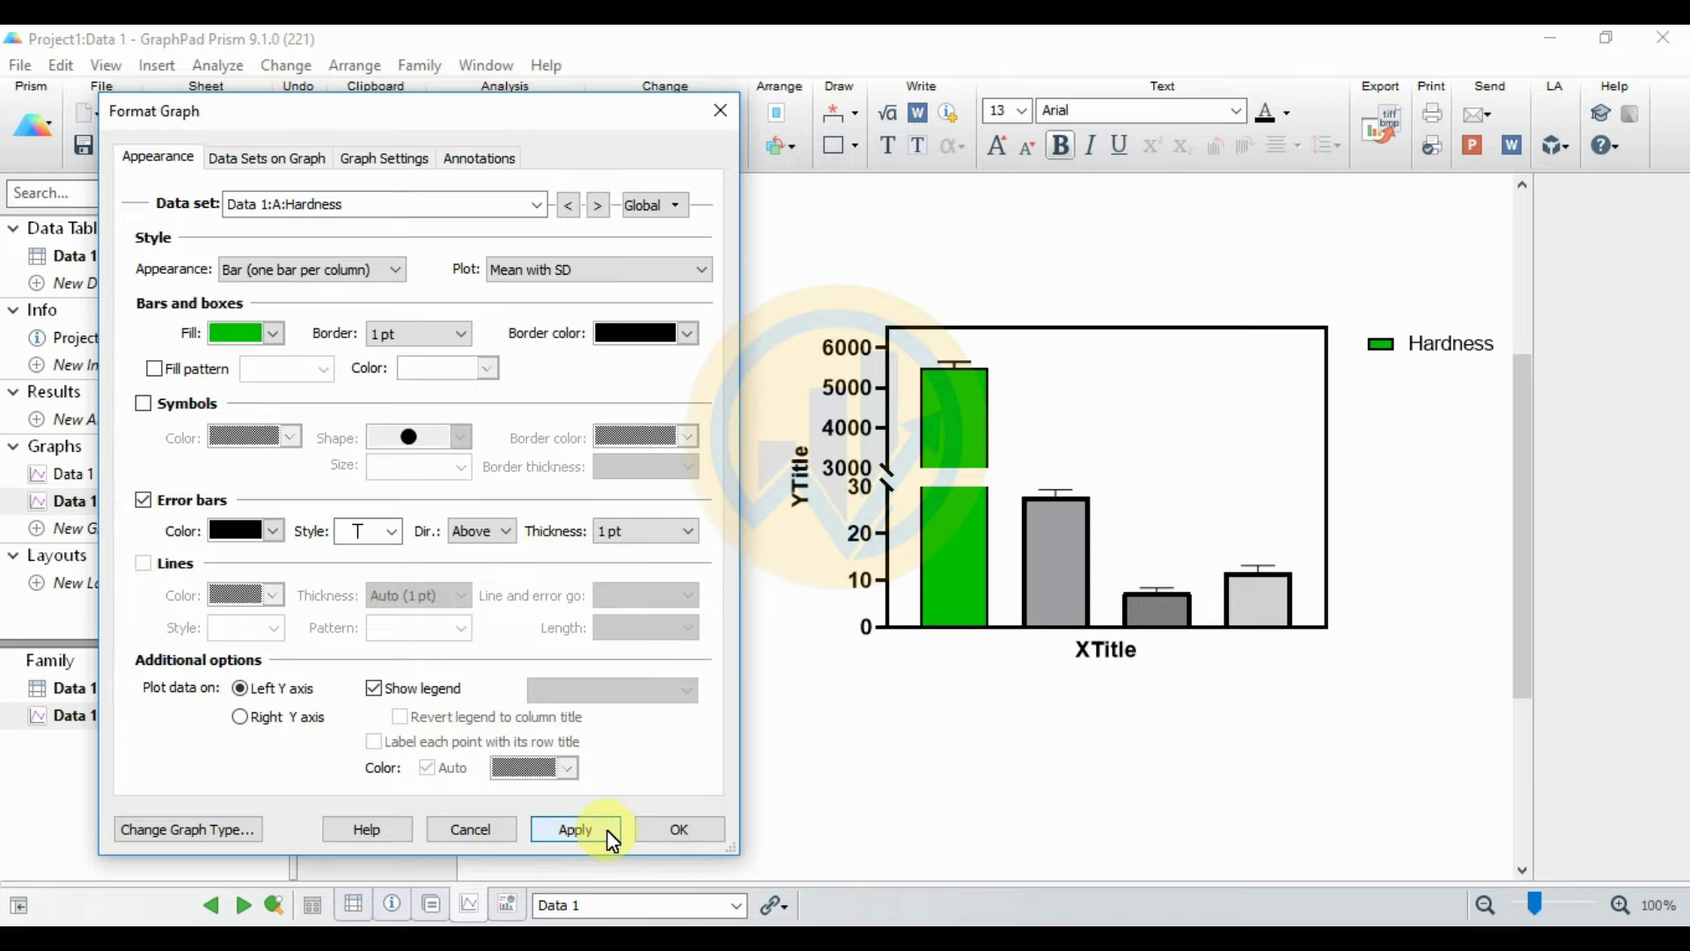
Step: Fill the Temperature data set's bar with red and set its border to 1 pt
{"action": "left_click", "coordinate": [599, 206]}
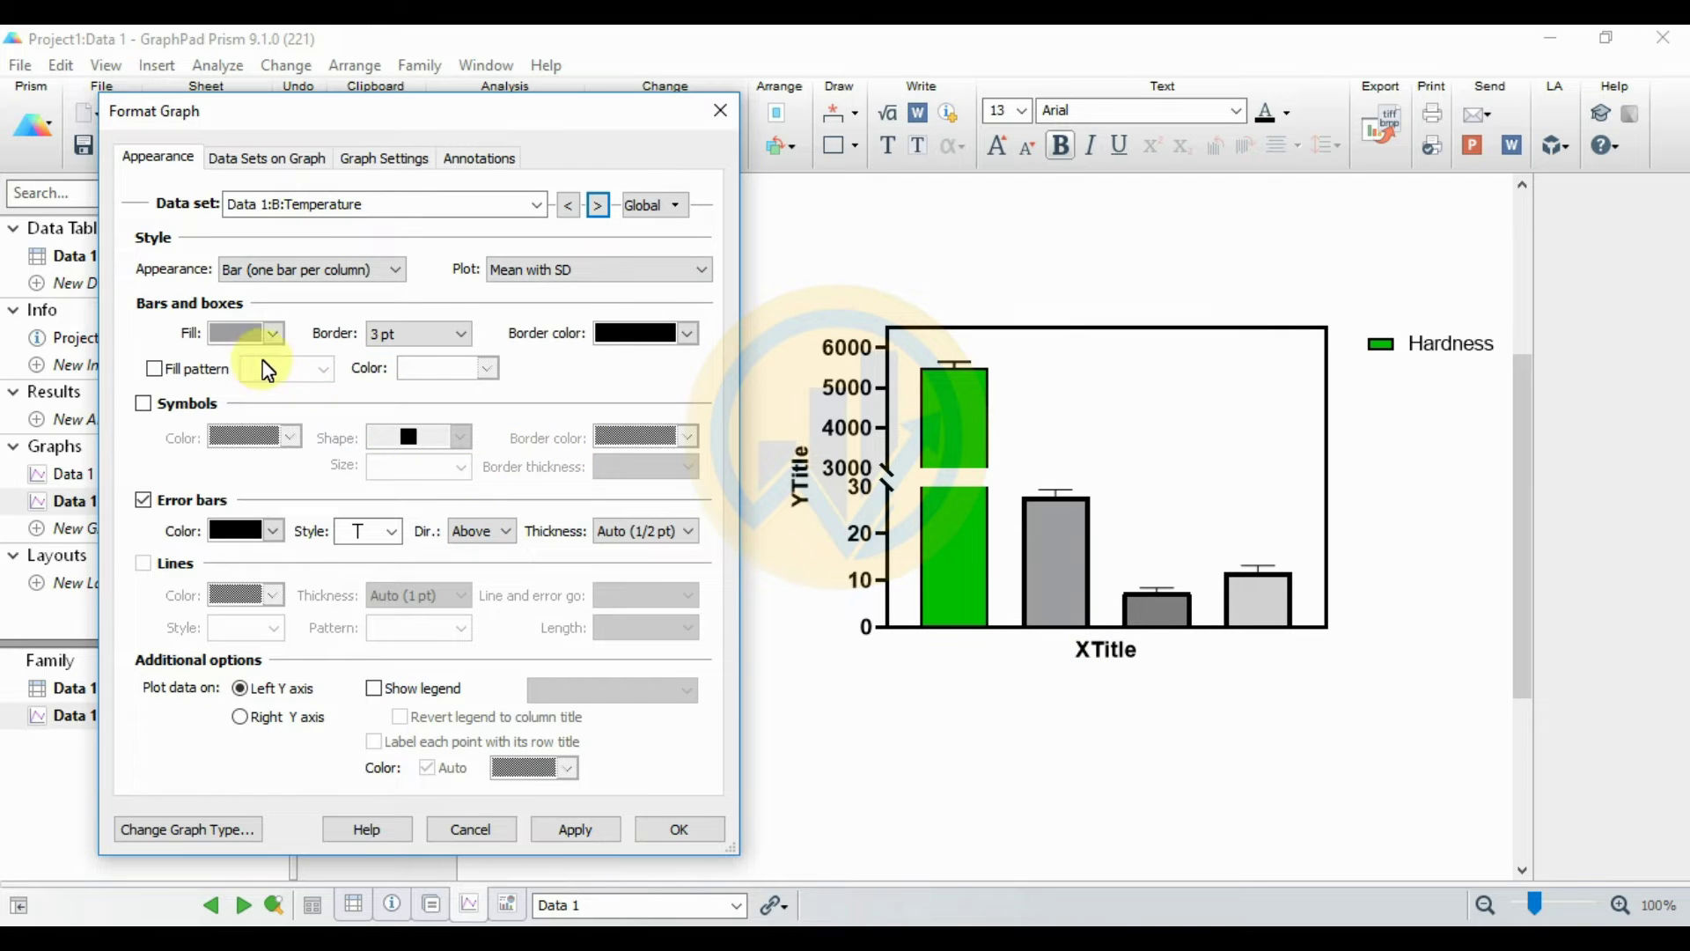
{"action": "left_click", "coordinate": [234, 334]}
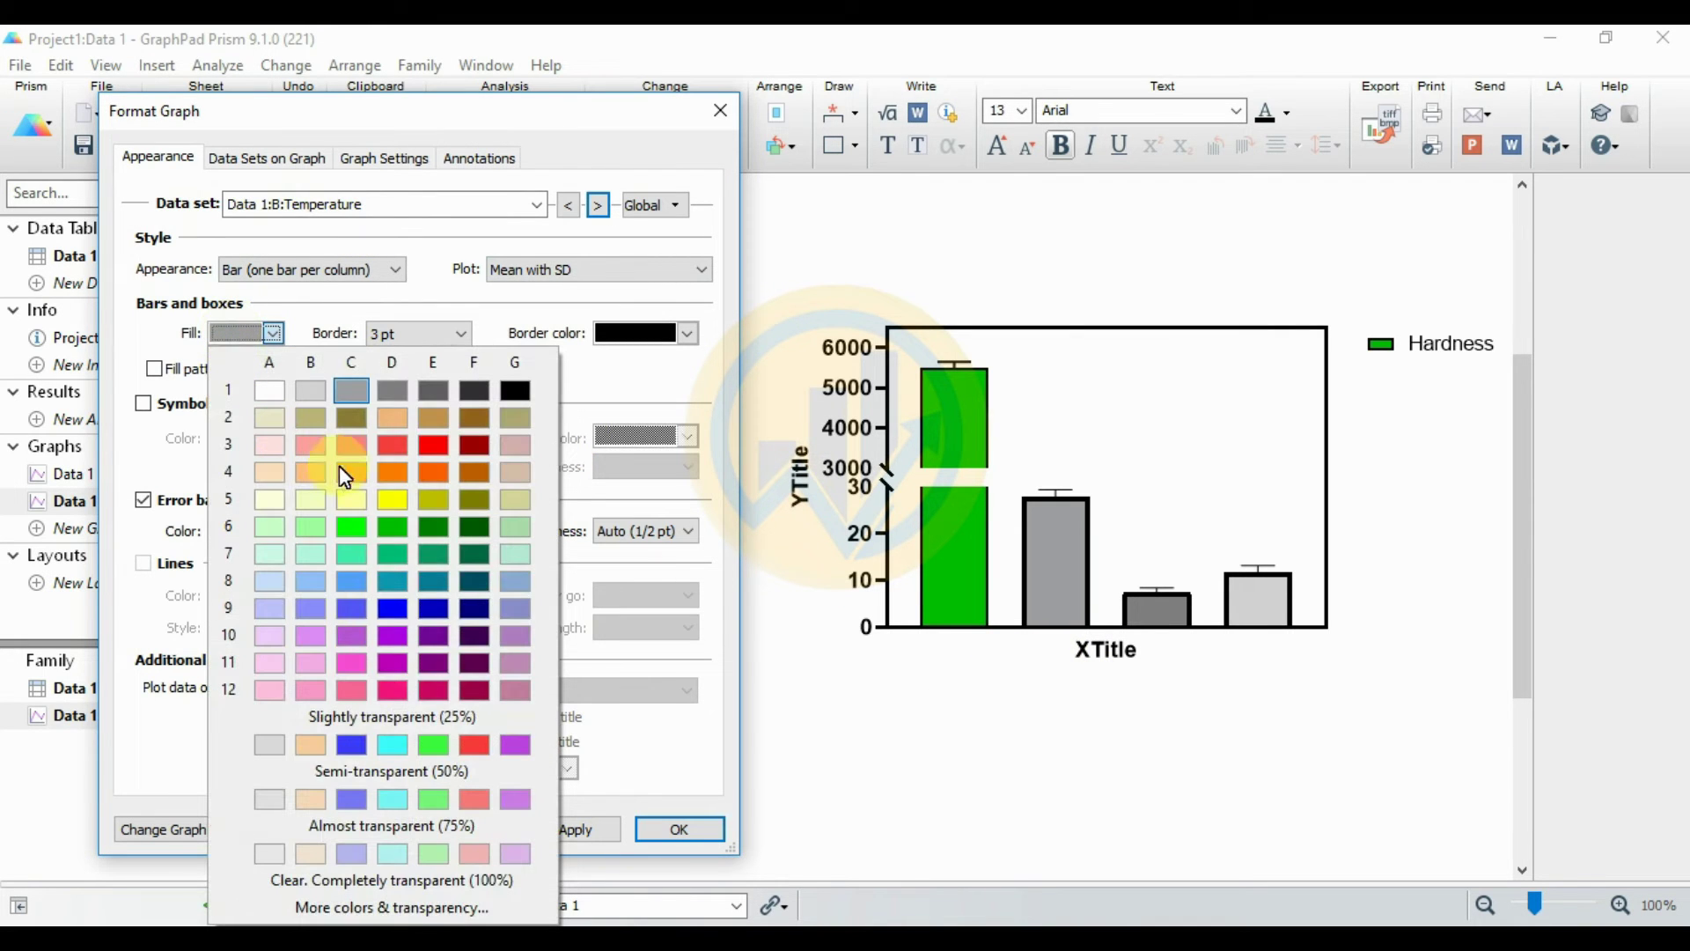
{"action": "left_click", "coordinate": [431, 445]}
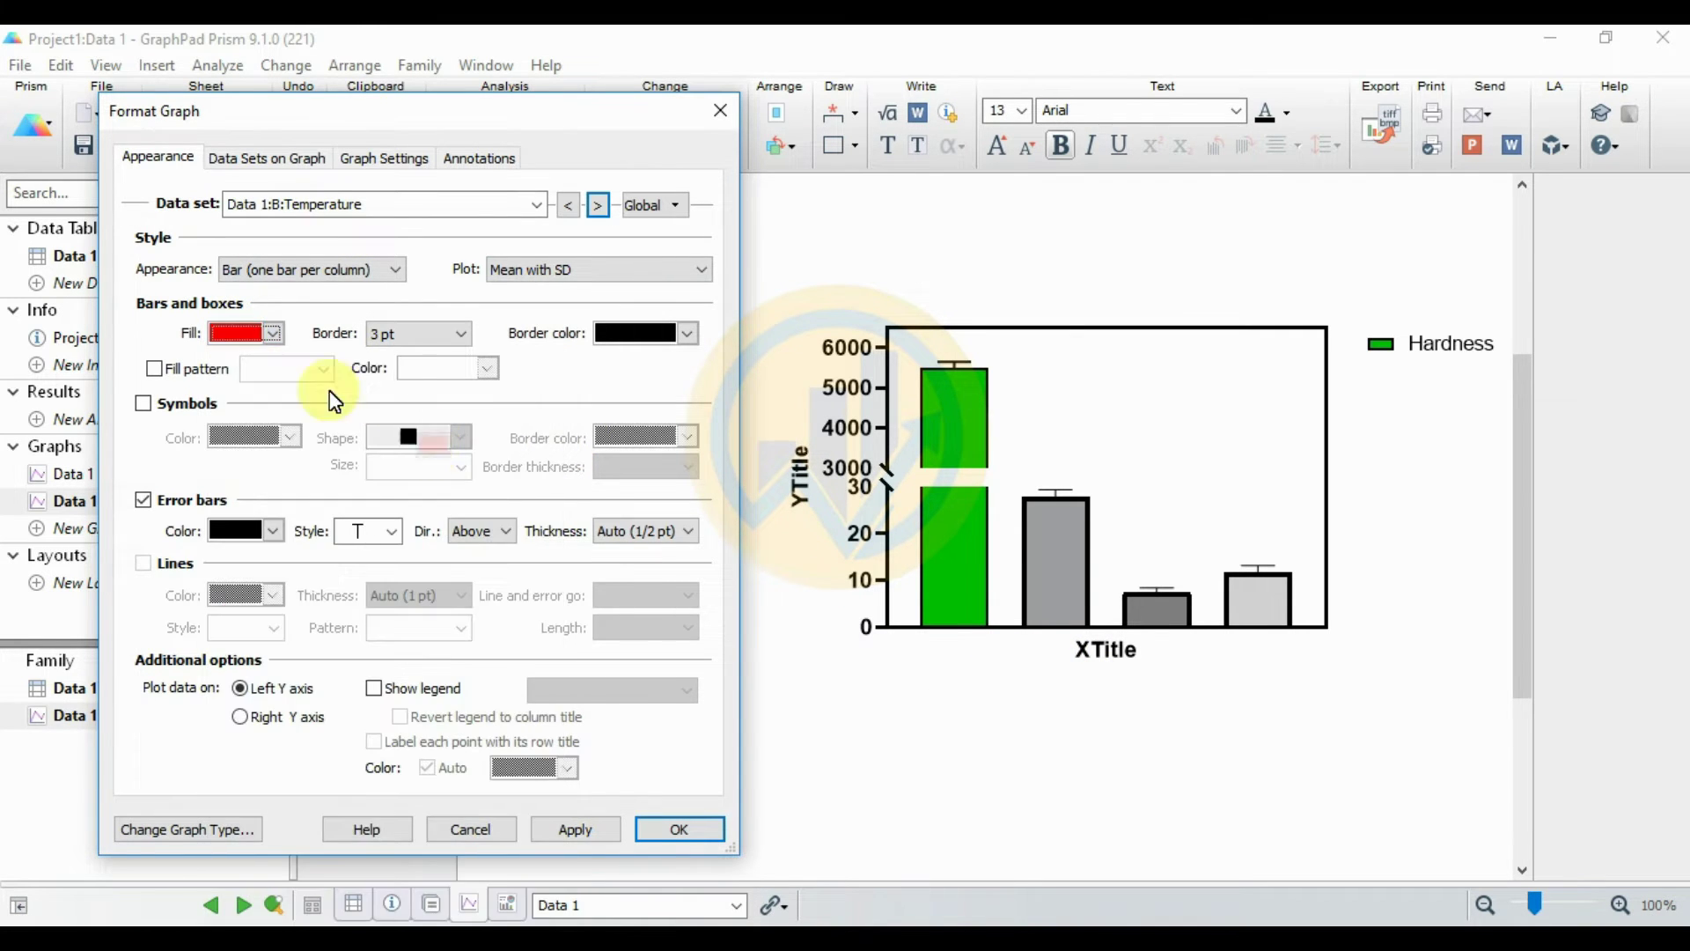
{"action": "left_click", "coordinate": [419, 334]}
{"action": "left_click", "coordinate": [400, 405]}
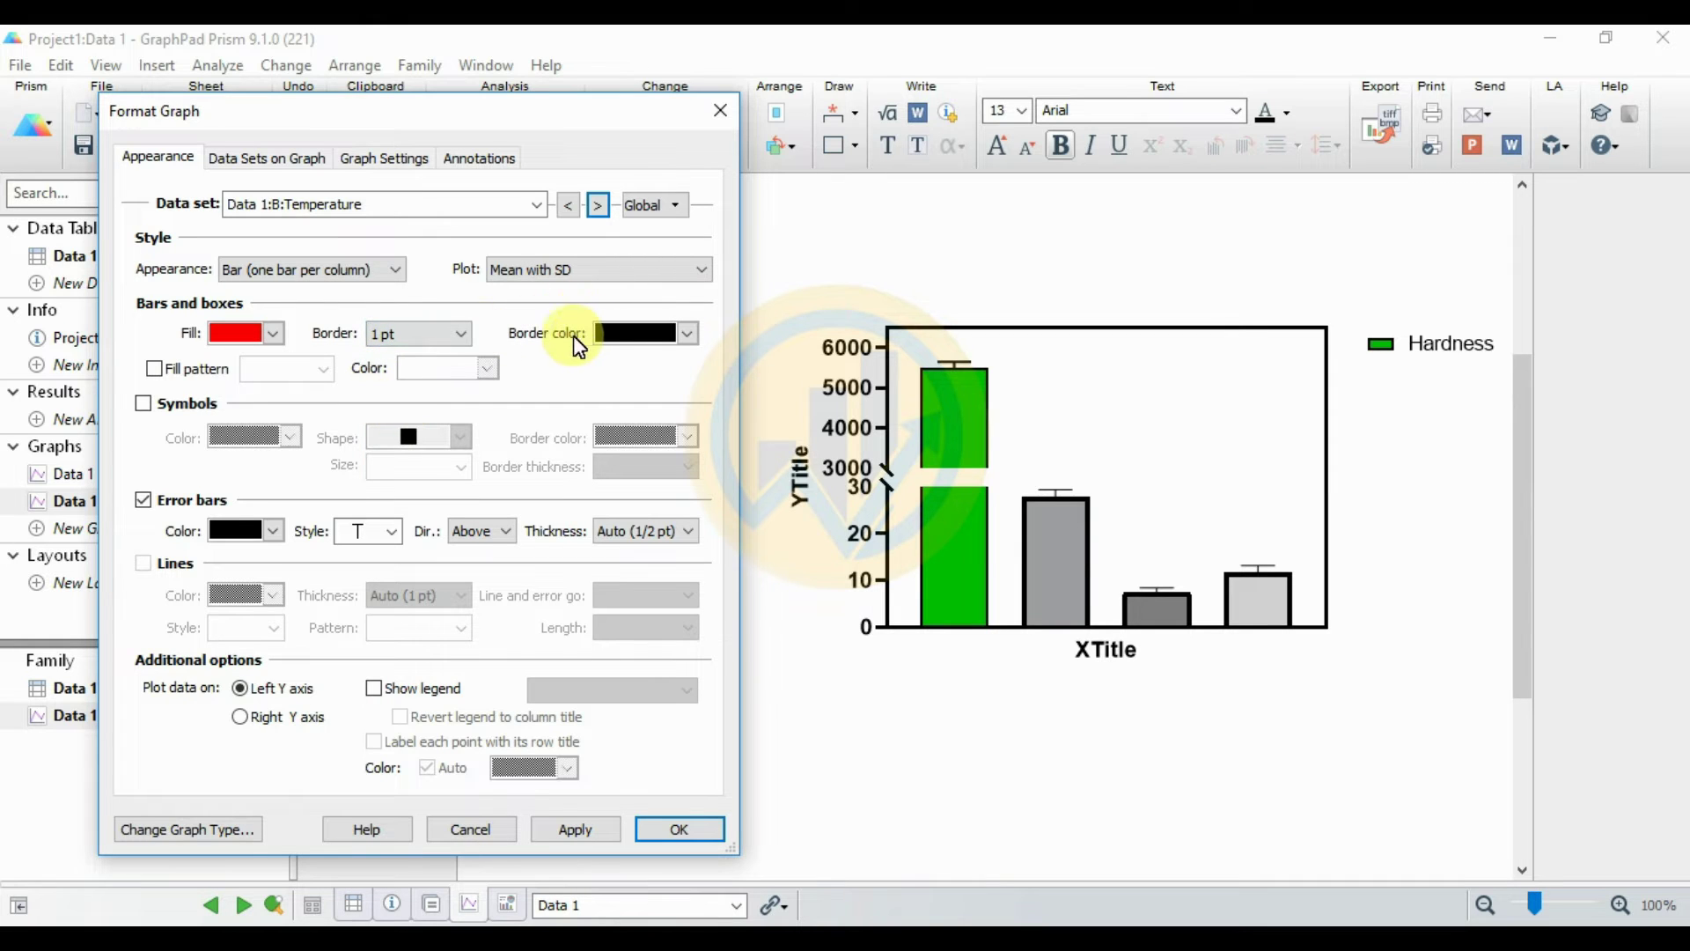
Step: Set the Temperature error bars to 1 pt thickness, turn on the Temperature legend and apply both
{"action": "left_click", "coordinate": [644, 531]}
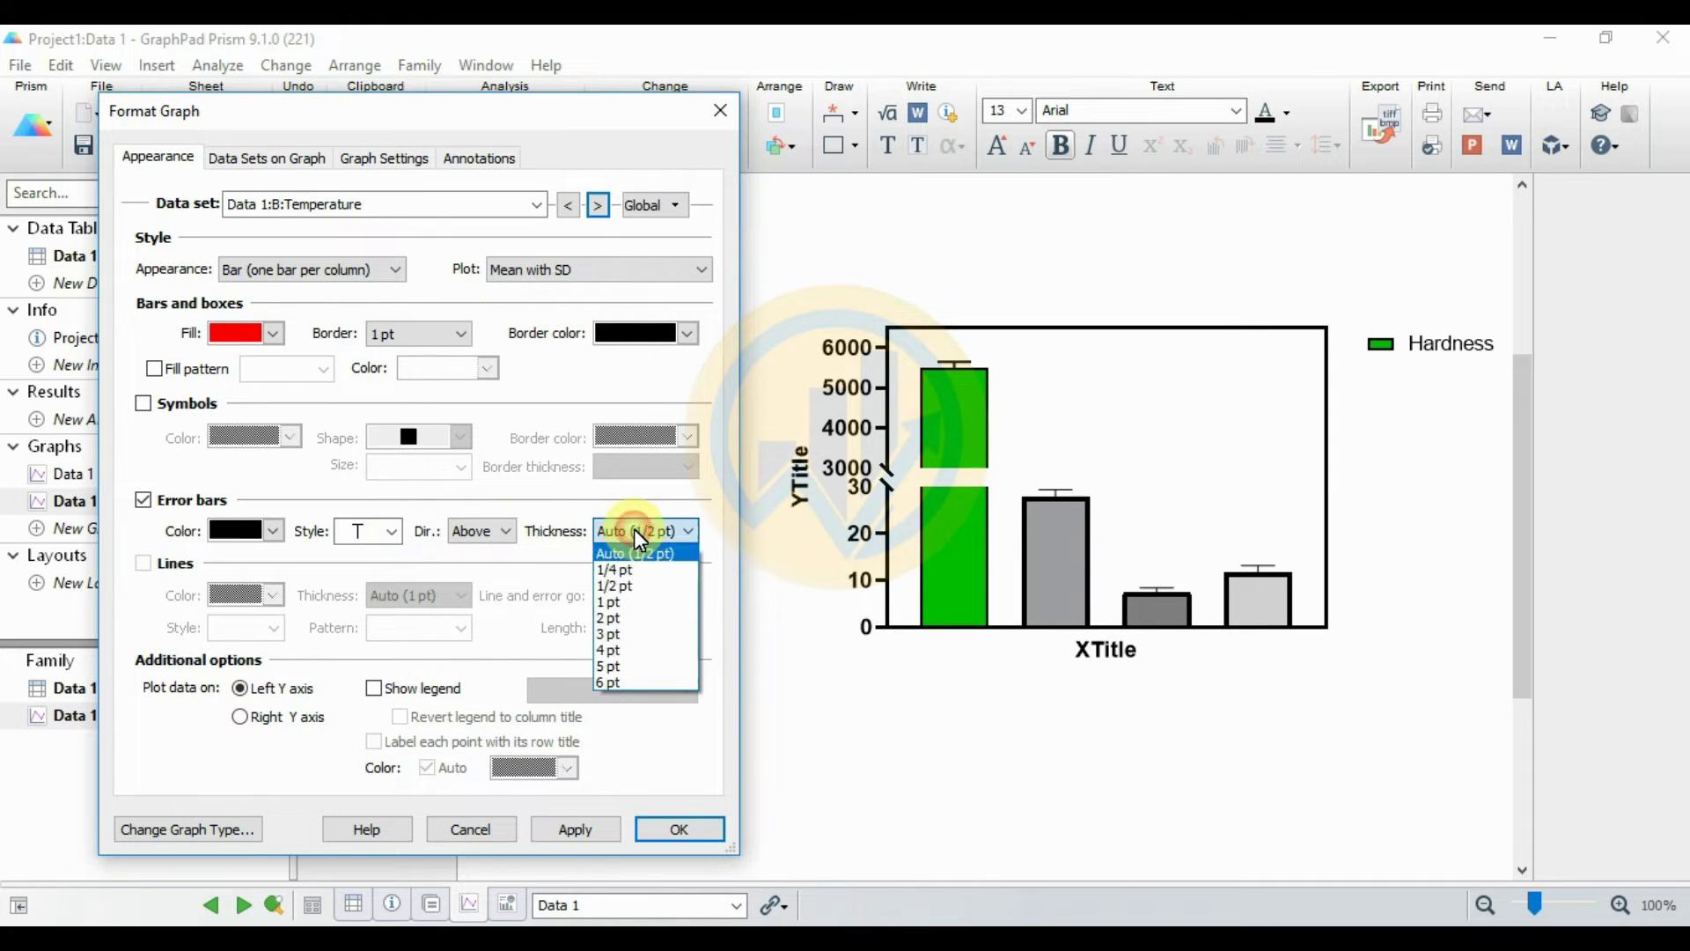
{"action": "left_click", "coordinate": [621, 604]}
{"action": "left_click", "coordinate": [604, 829]}
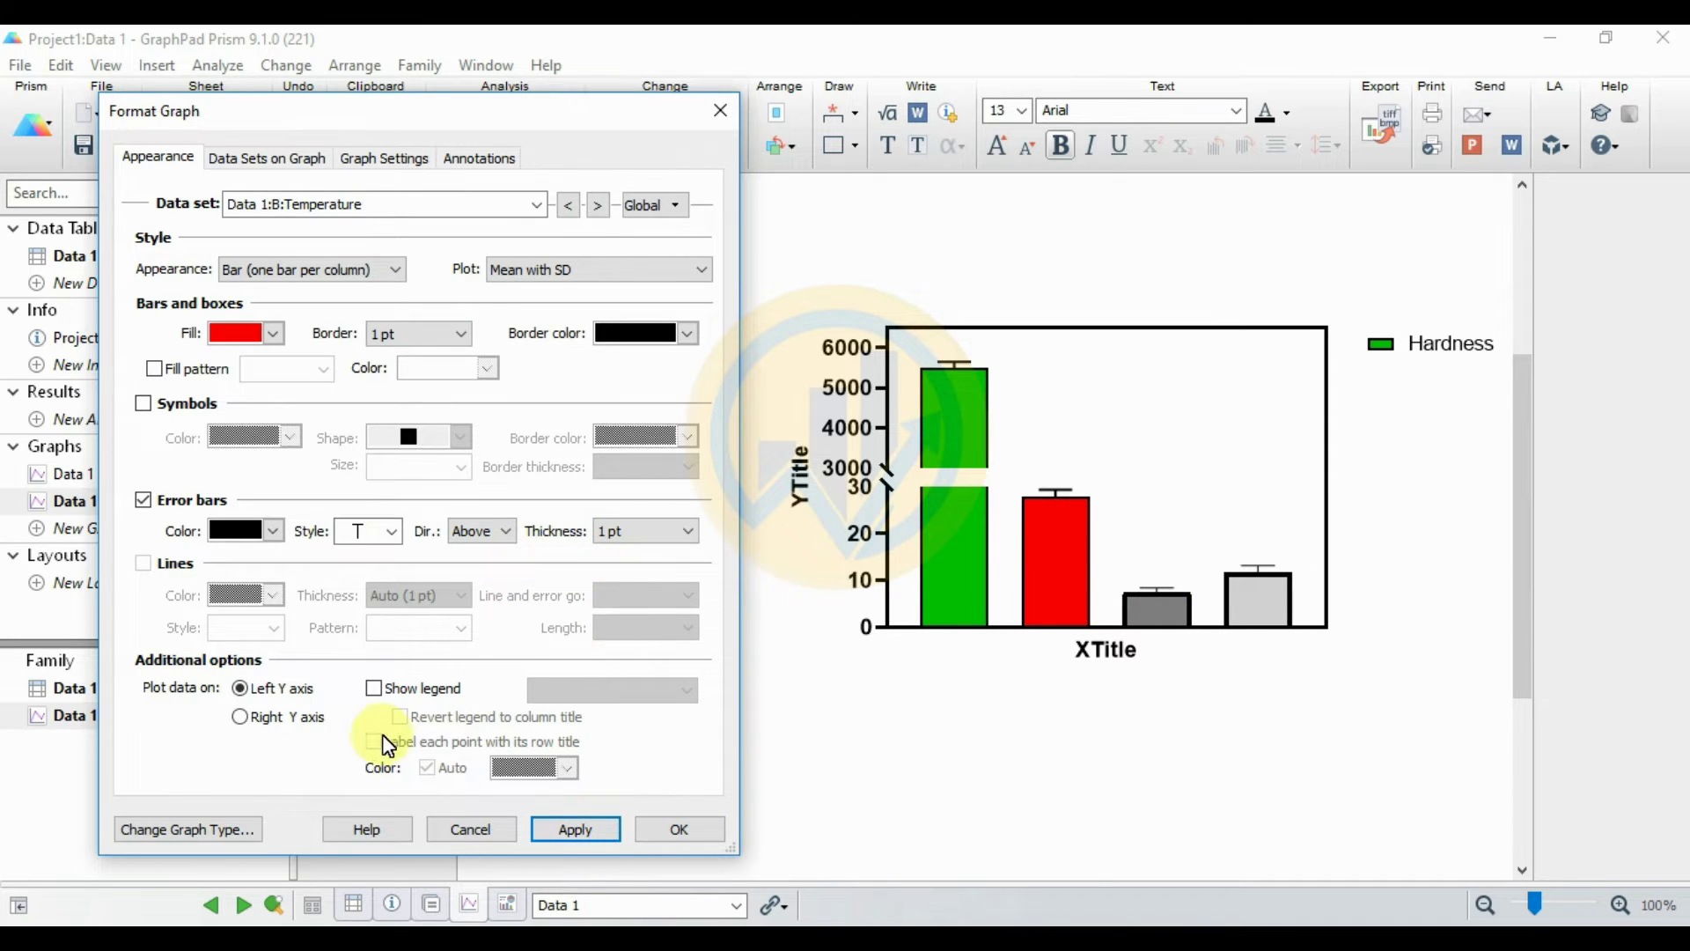
{"action": "left_click", "coordinate": [375, 689]}
{"action": "left_click", "coordinate": [572, 829]}
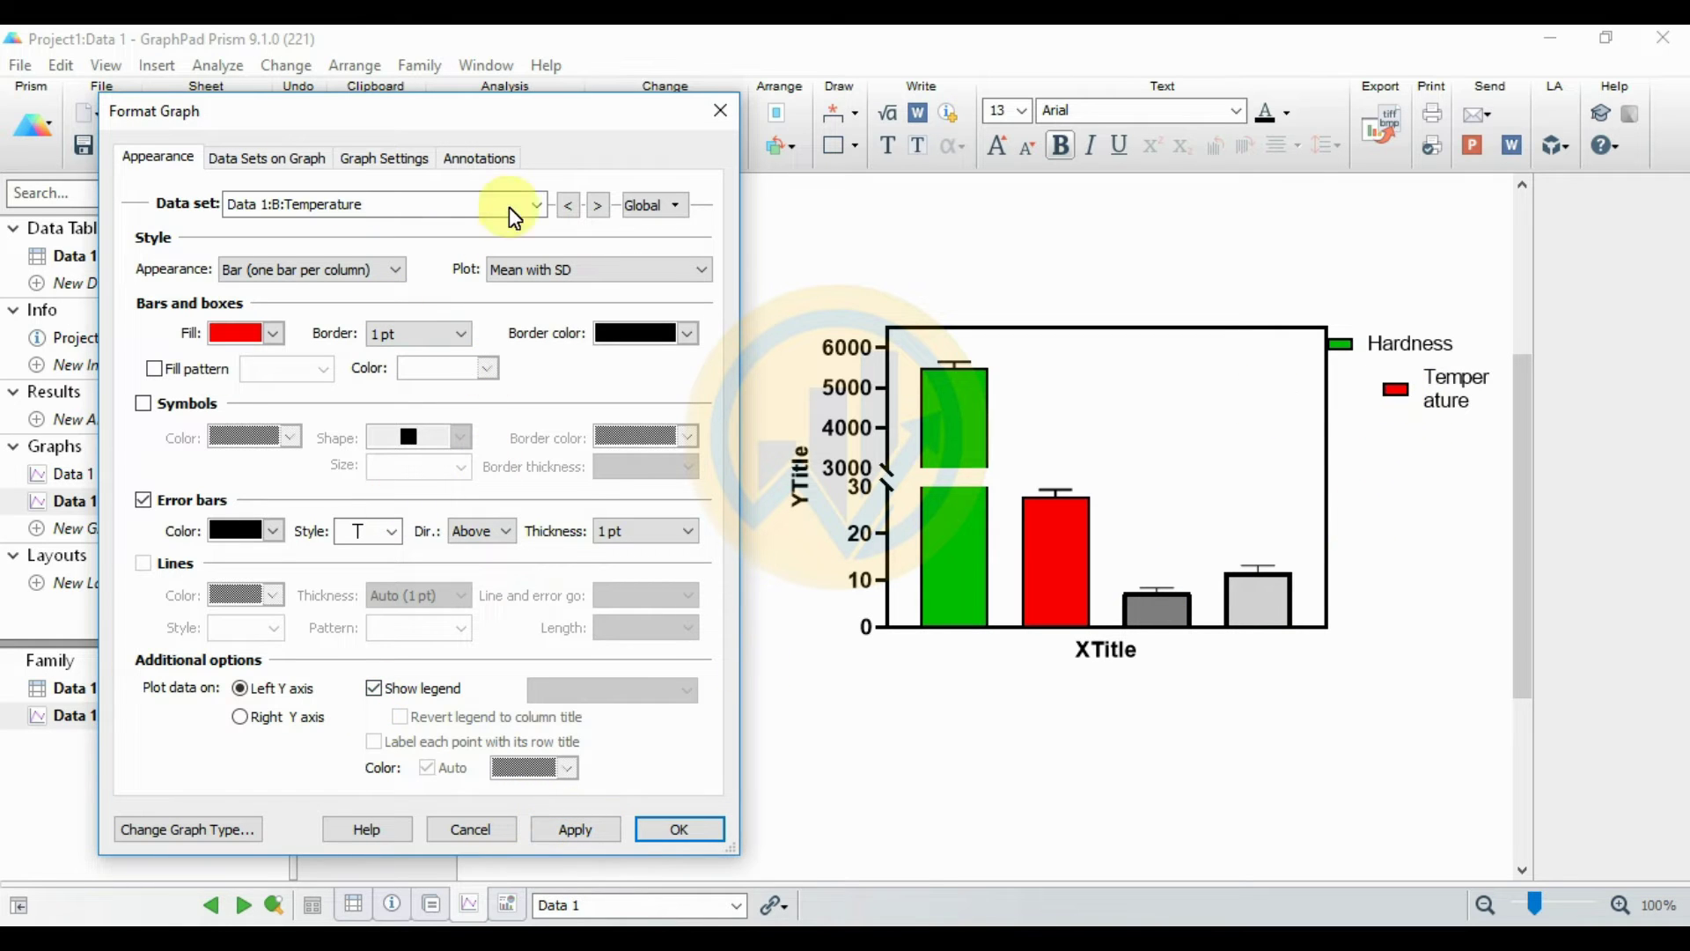
Step: Fill the pH data set's bar with blue and set its border to 1 pt
{"action": "left_click", "coordinate": [598, 207]}
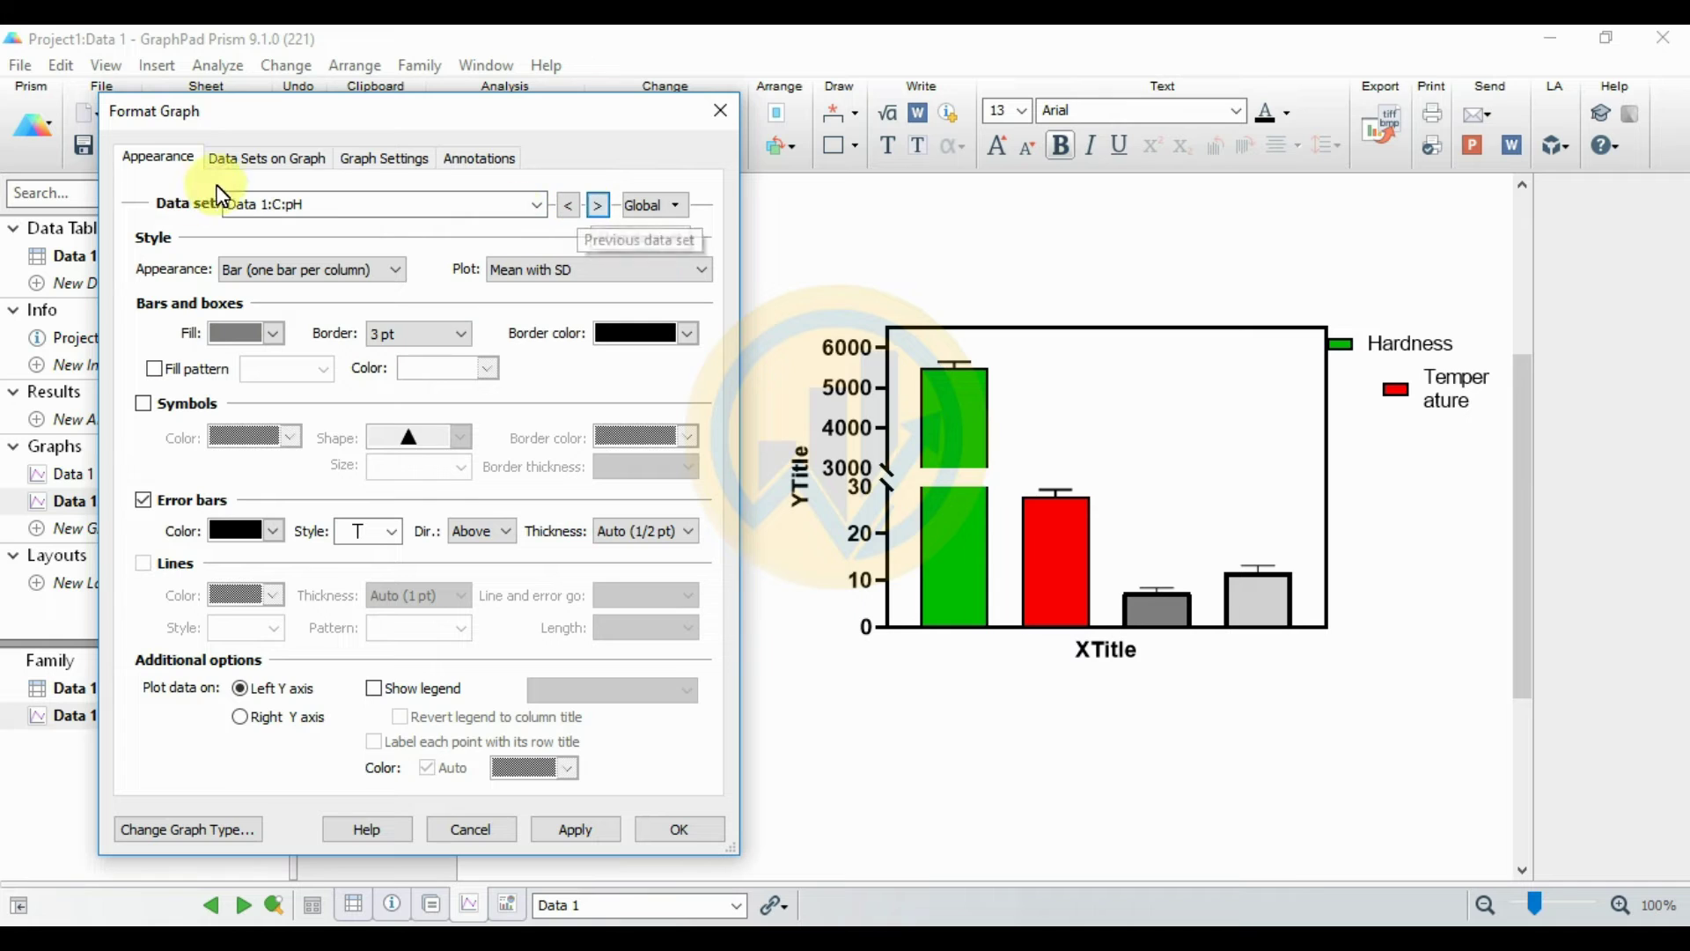
{"action": "left_click", "coordinate": [238, 335]}
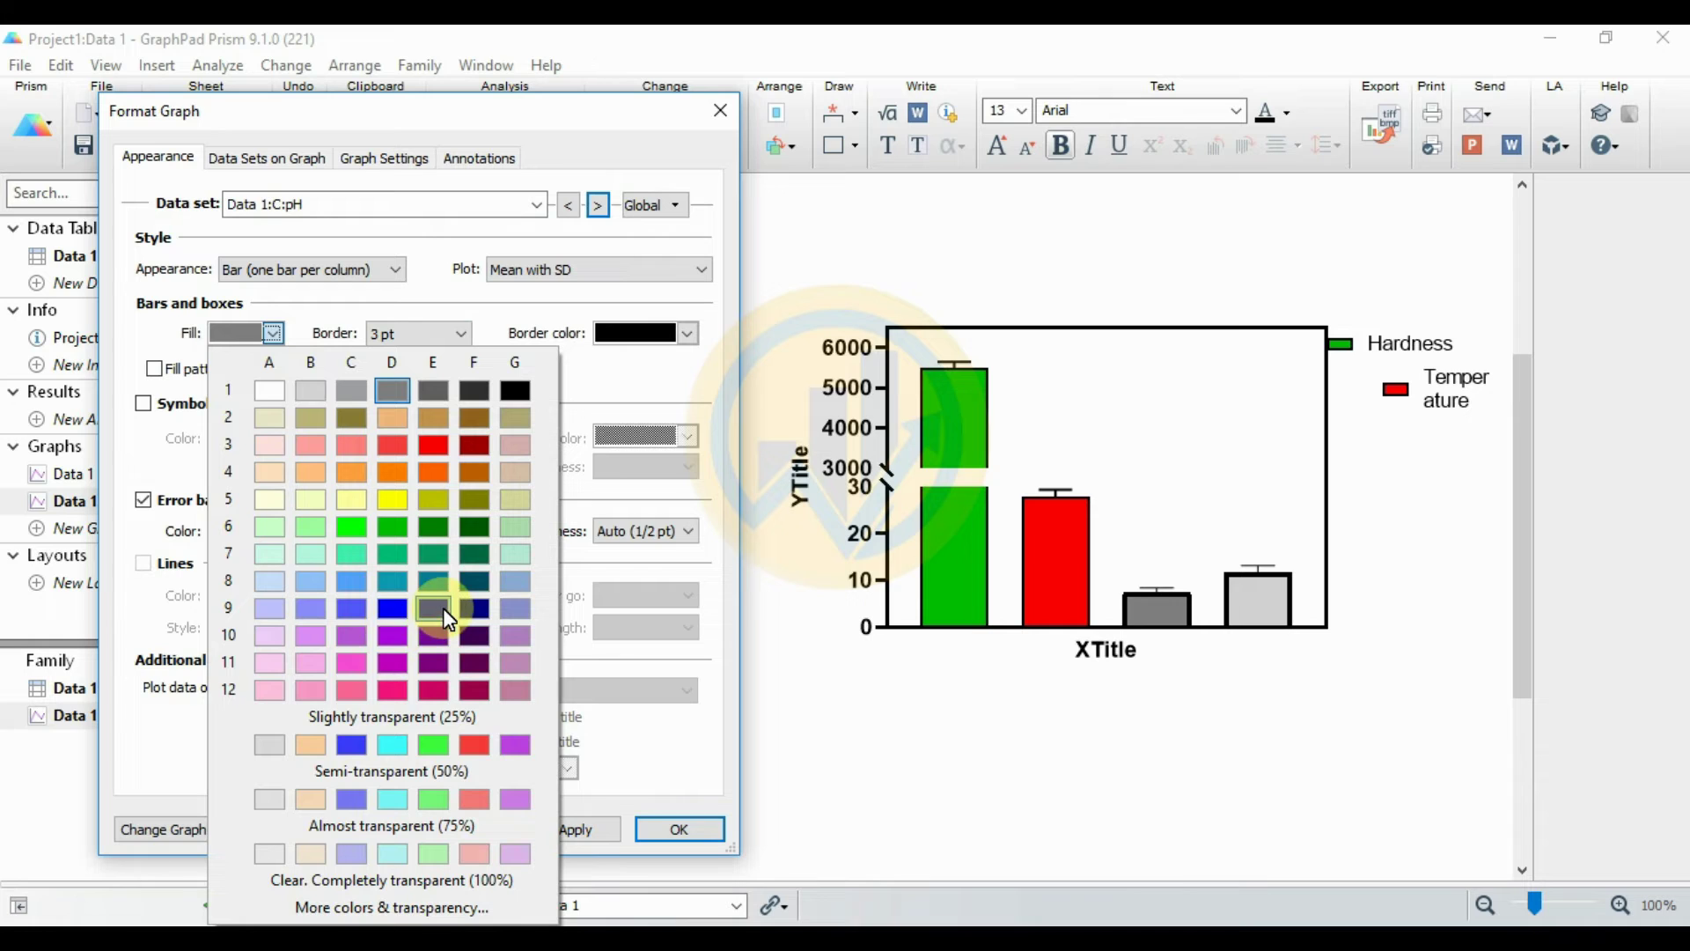
{"action": "left_click", "coordinate": [398, 609]}
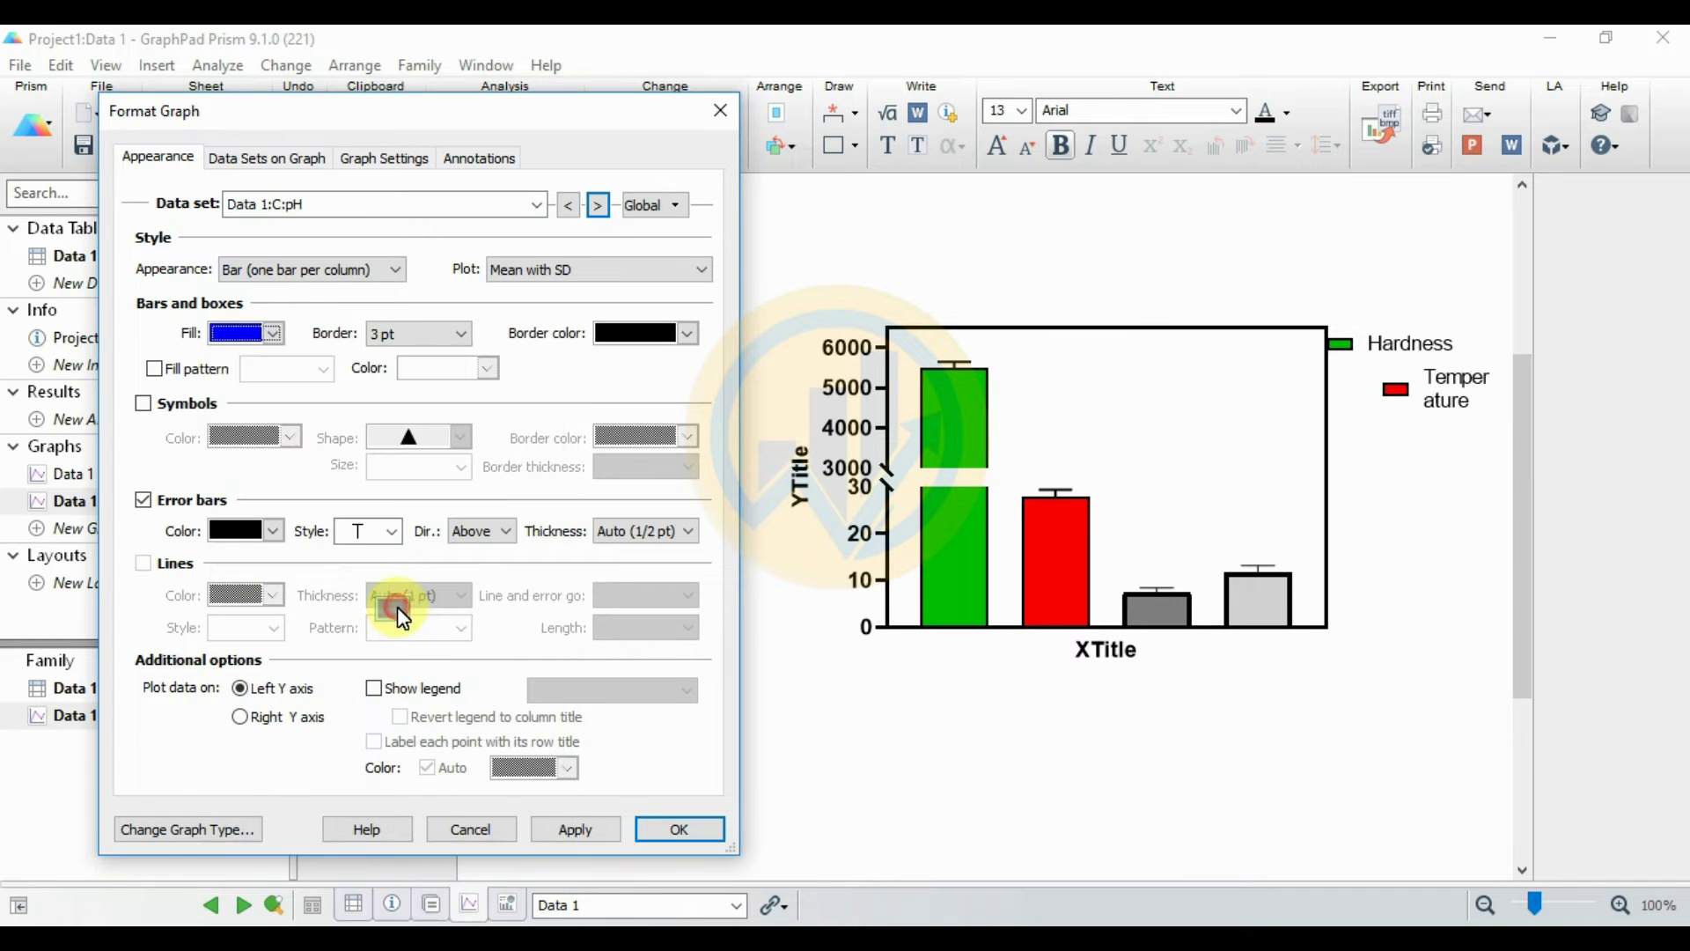
{"action": "left_click", "coordinate": [437, 345]}
{"action": "left_click", "coordinate": [406, 412]}
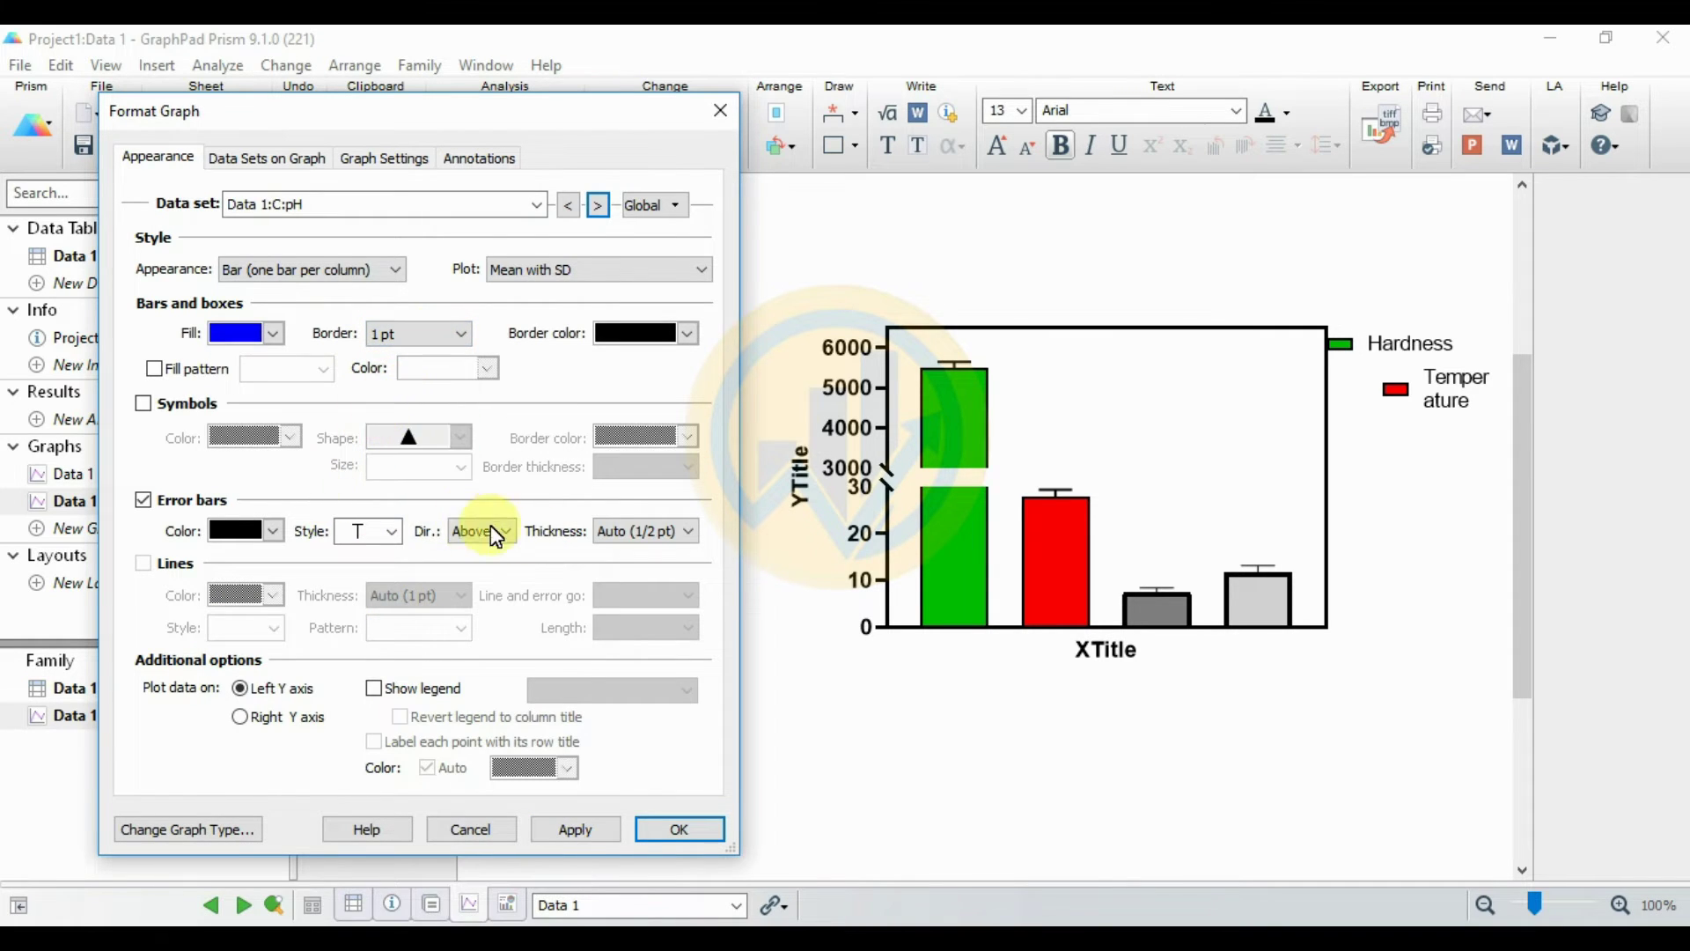
Step: Set the pH error bars to 1 pt thickness, show the pH legend and apply both
{"action": "left_click", "coordinate": [642, 530]}
{"action": "left_click", "coordinate": [621, 601]}
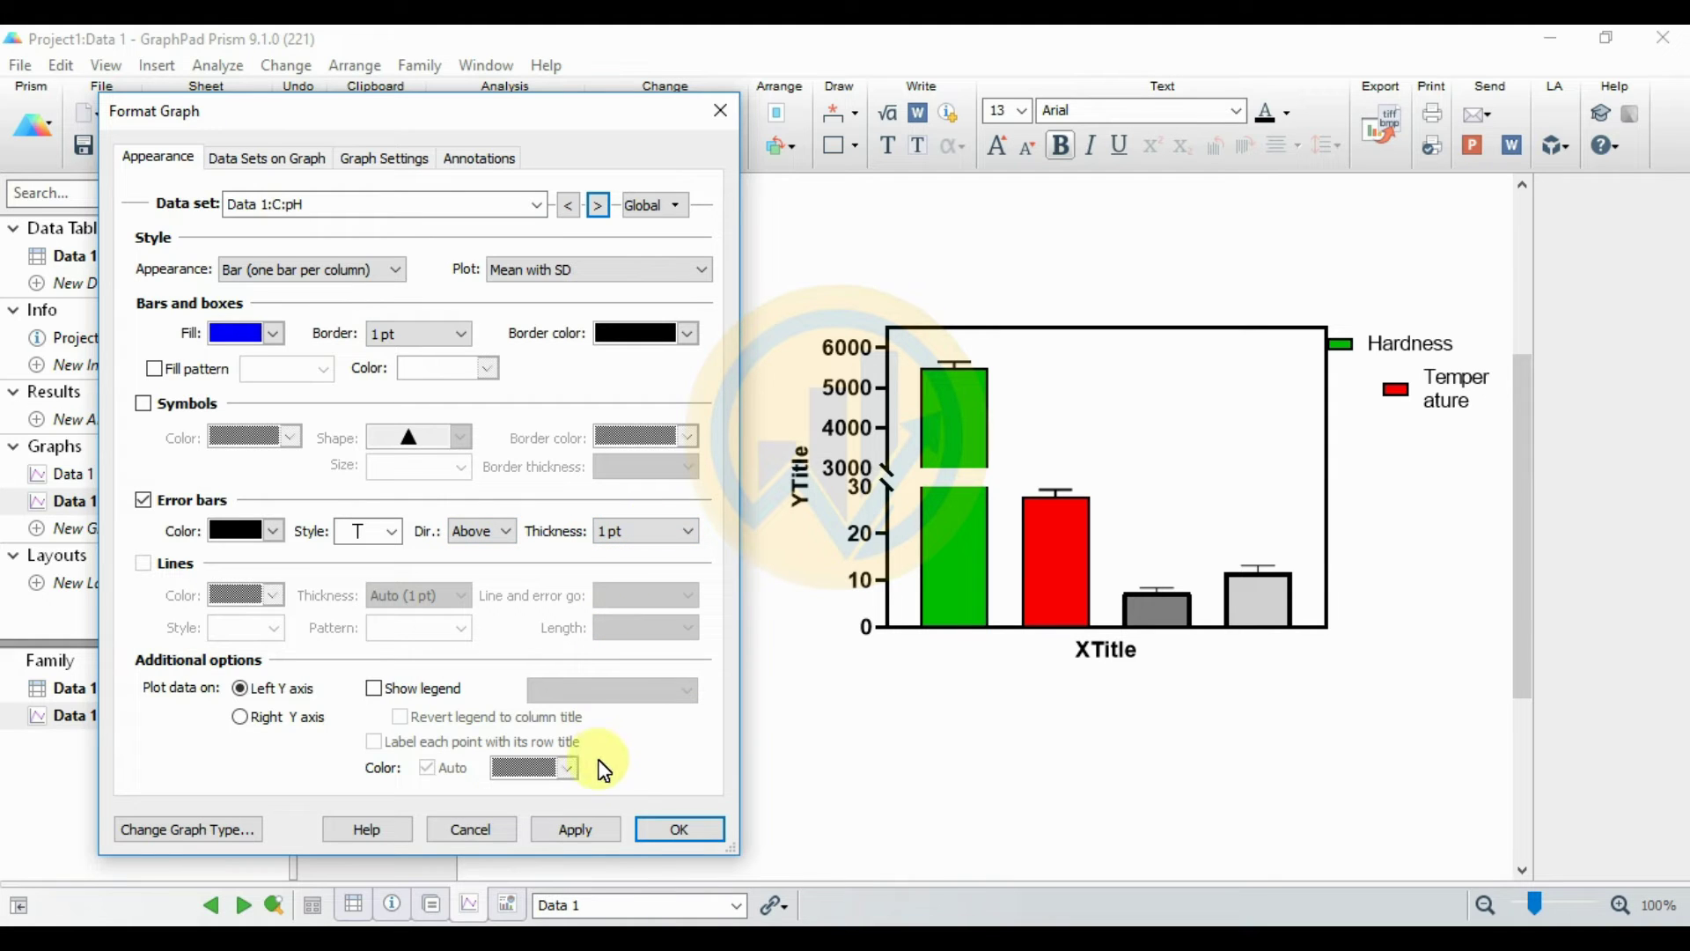
{"action": "left_click", "coordinate": [581, 828]}
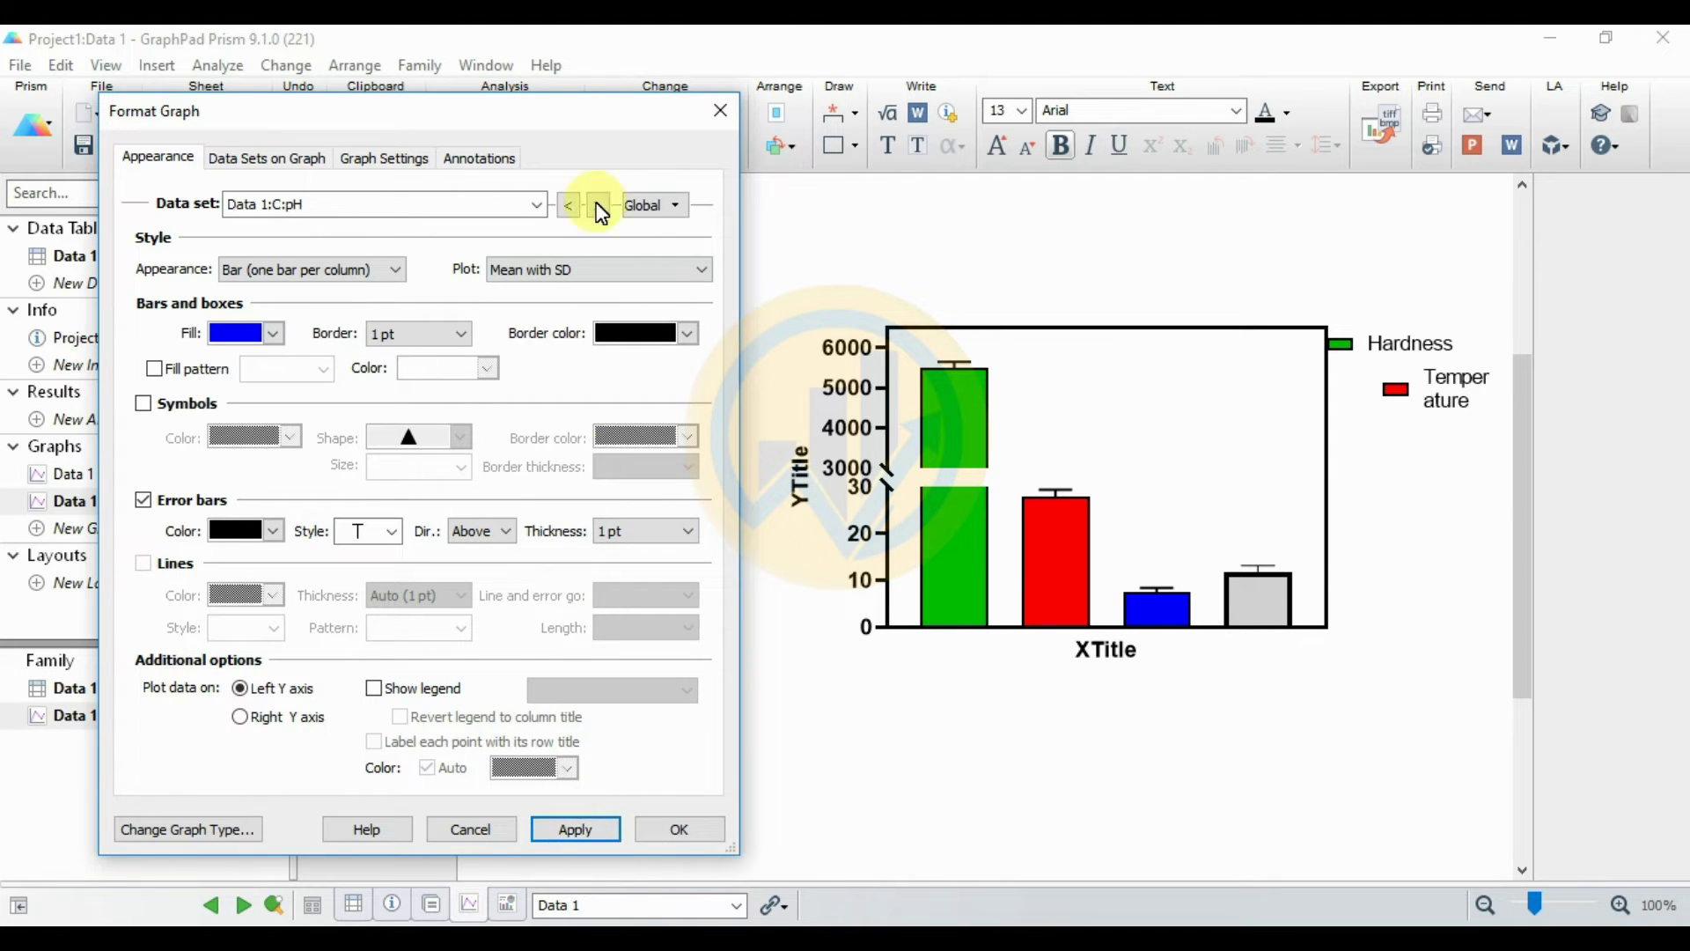
{"action": "left_click", "coordinate": [380, 690]}
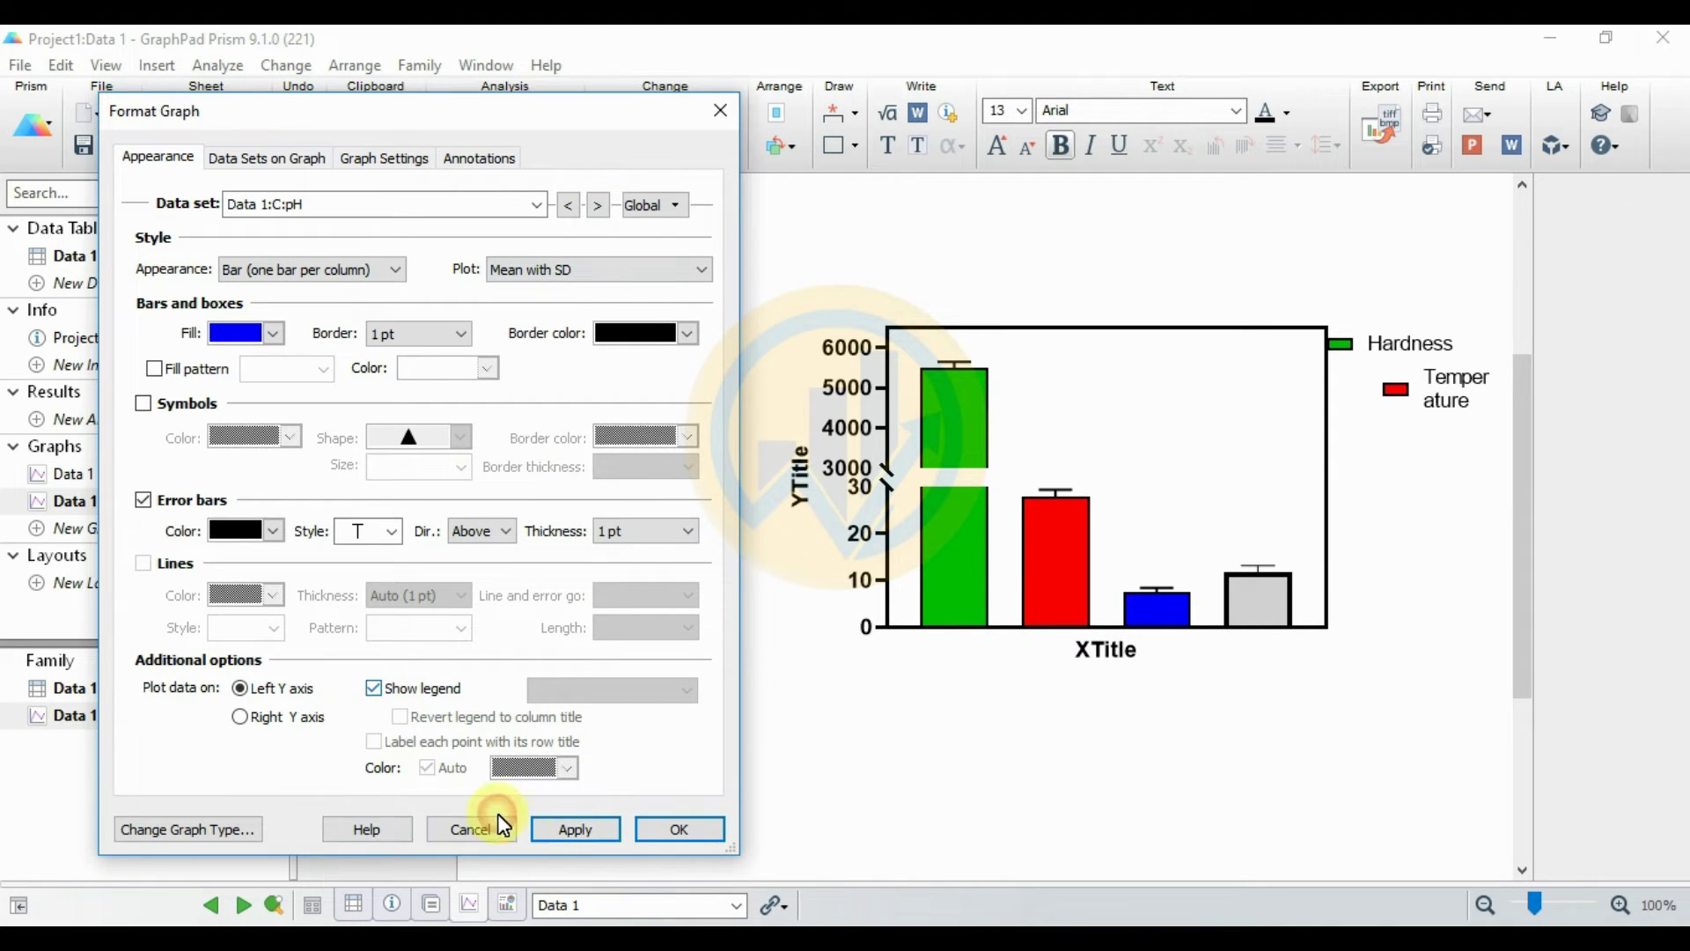
{"action": "left_click", "coordinate": [561, 826]}
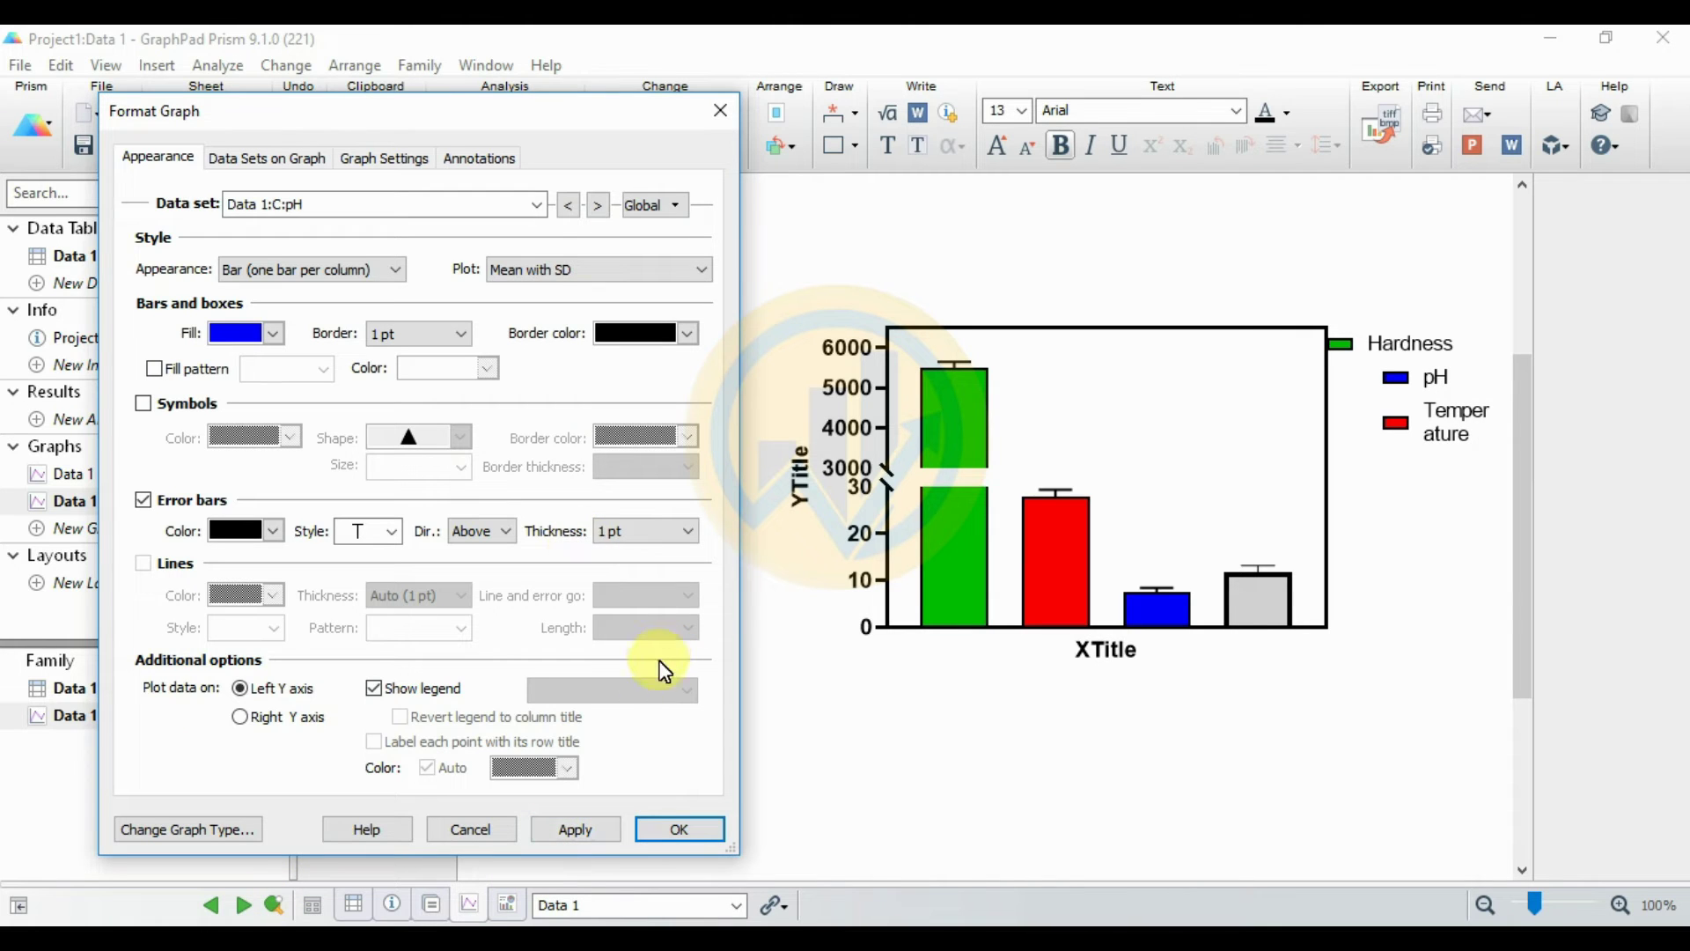
Step: Fill the DO data set's bar with teal green and set its border to 1 pt
{"action": "left_click", "coordinate": [599, 204]}
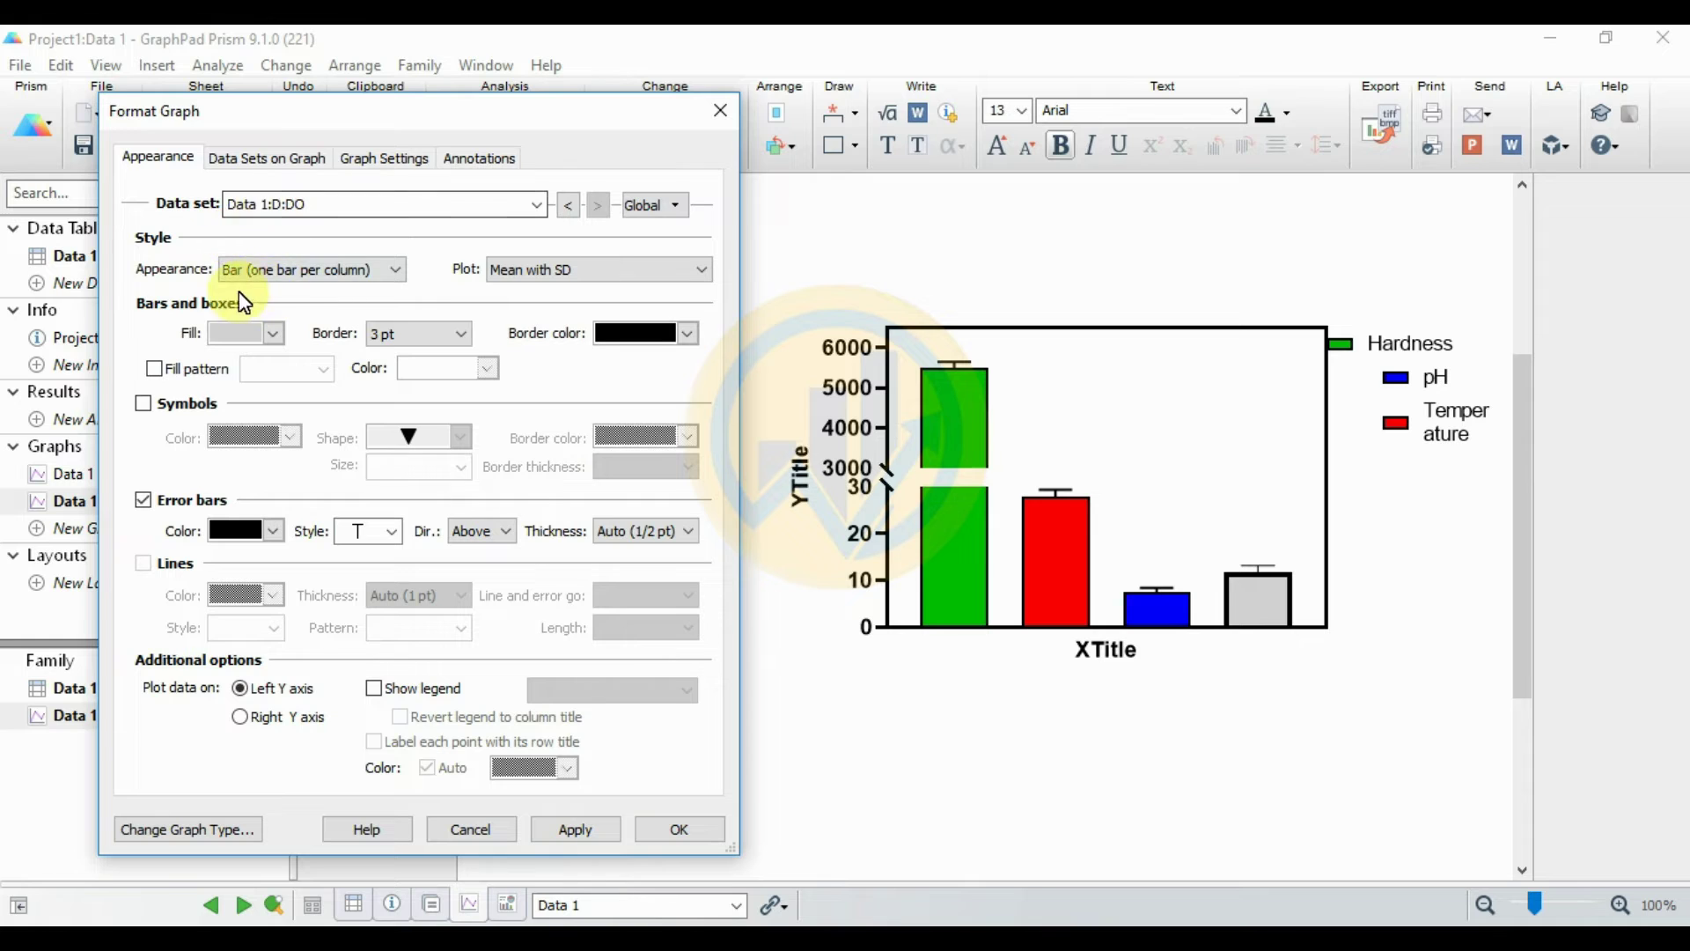
{"action": "left_click", "coordinate": [254, 335]}
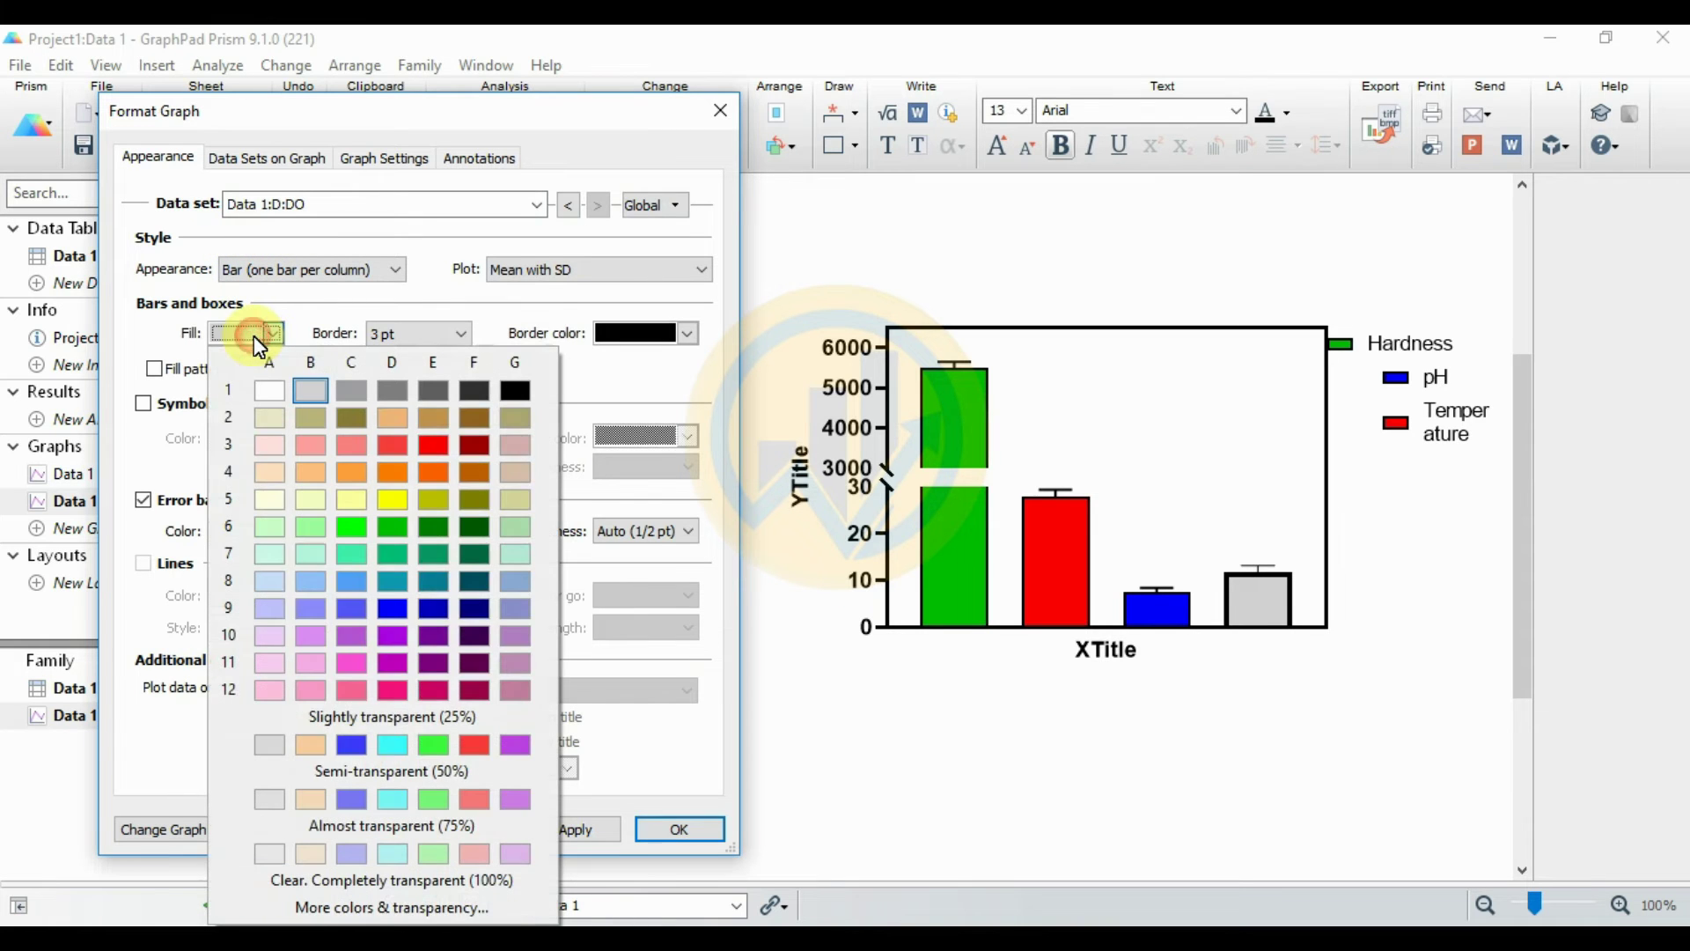
{"action": "left_click", "coordinate": [434, 555]}
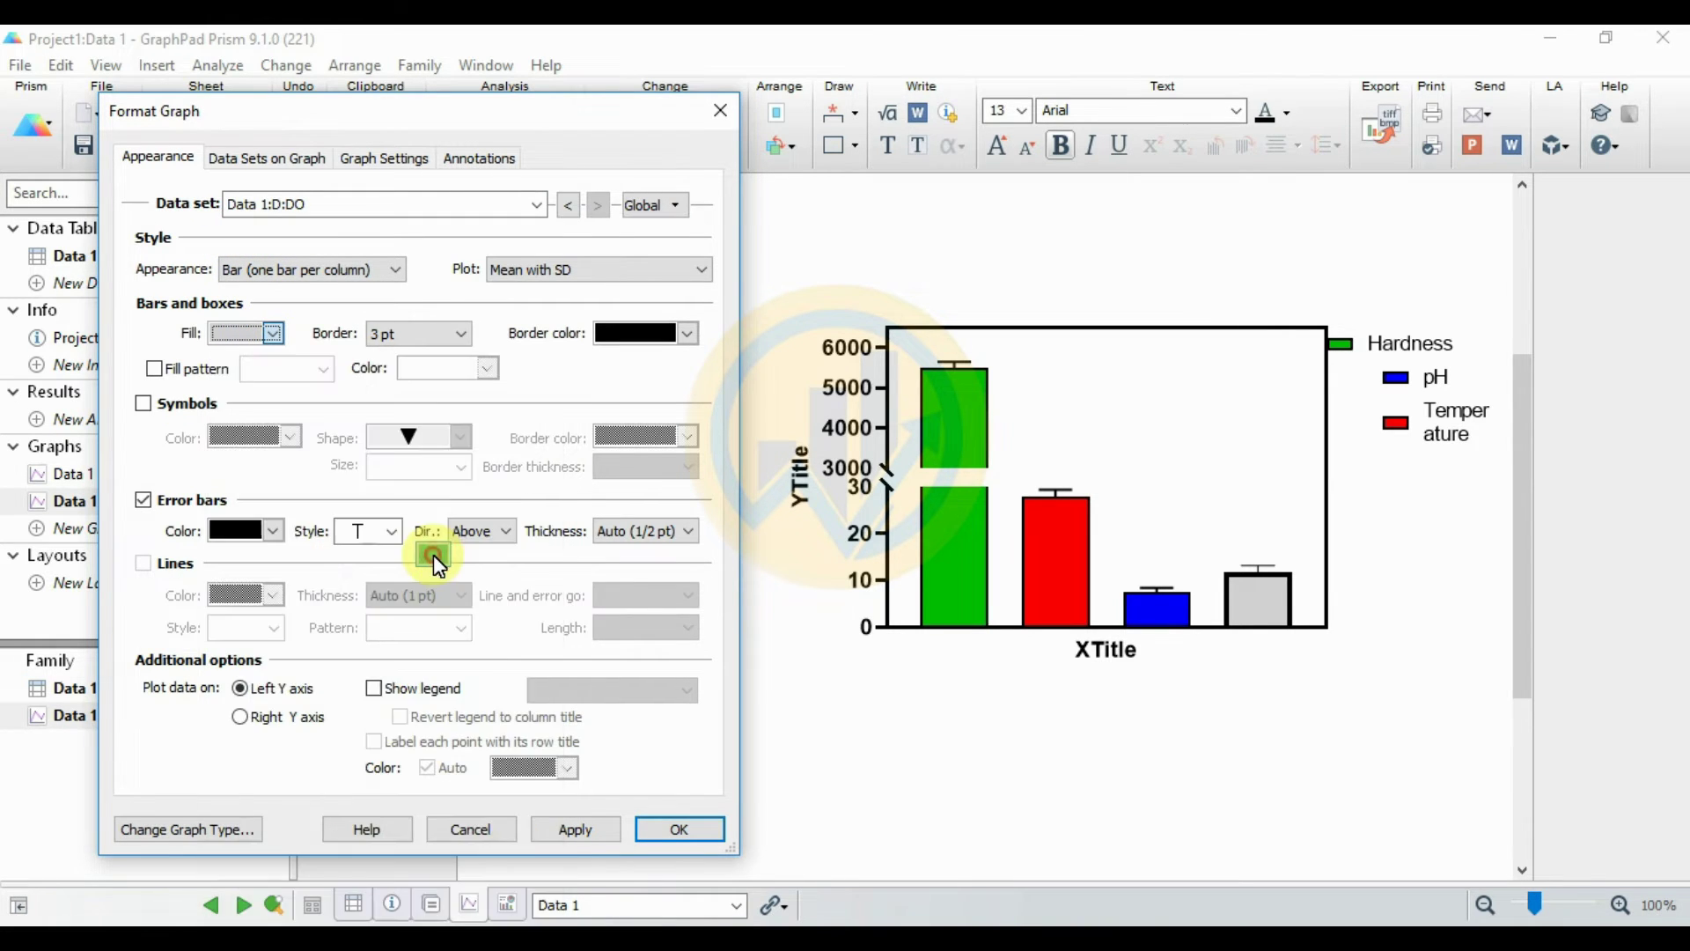
{"action": "left_click", "coordinate": [451, 335]}
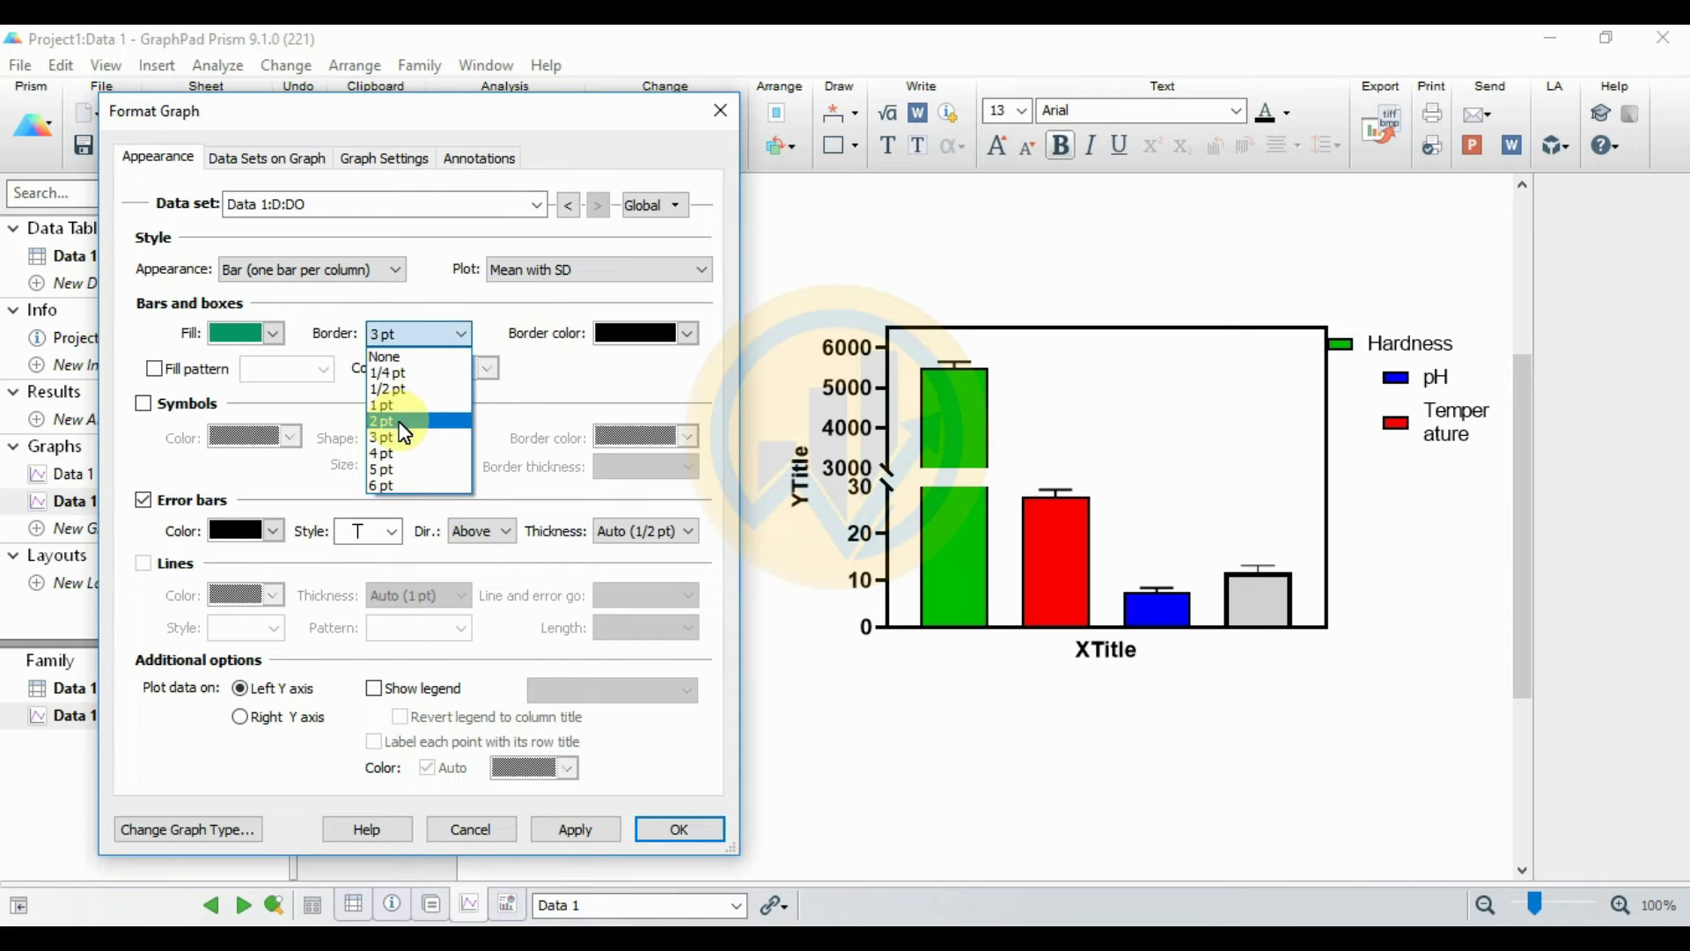
{"action": "left_click", "coordinate": [398, 405]}
Step: Set the DO error bars to 1 pt thickness, show the DO legend, apply both and close the graph formatting
{"action": "left_click", "coordinate": [610, 533]}
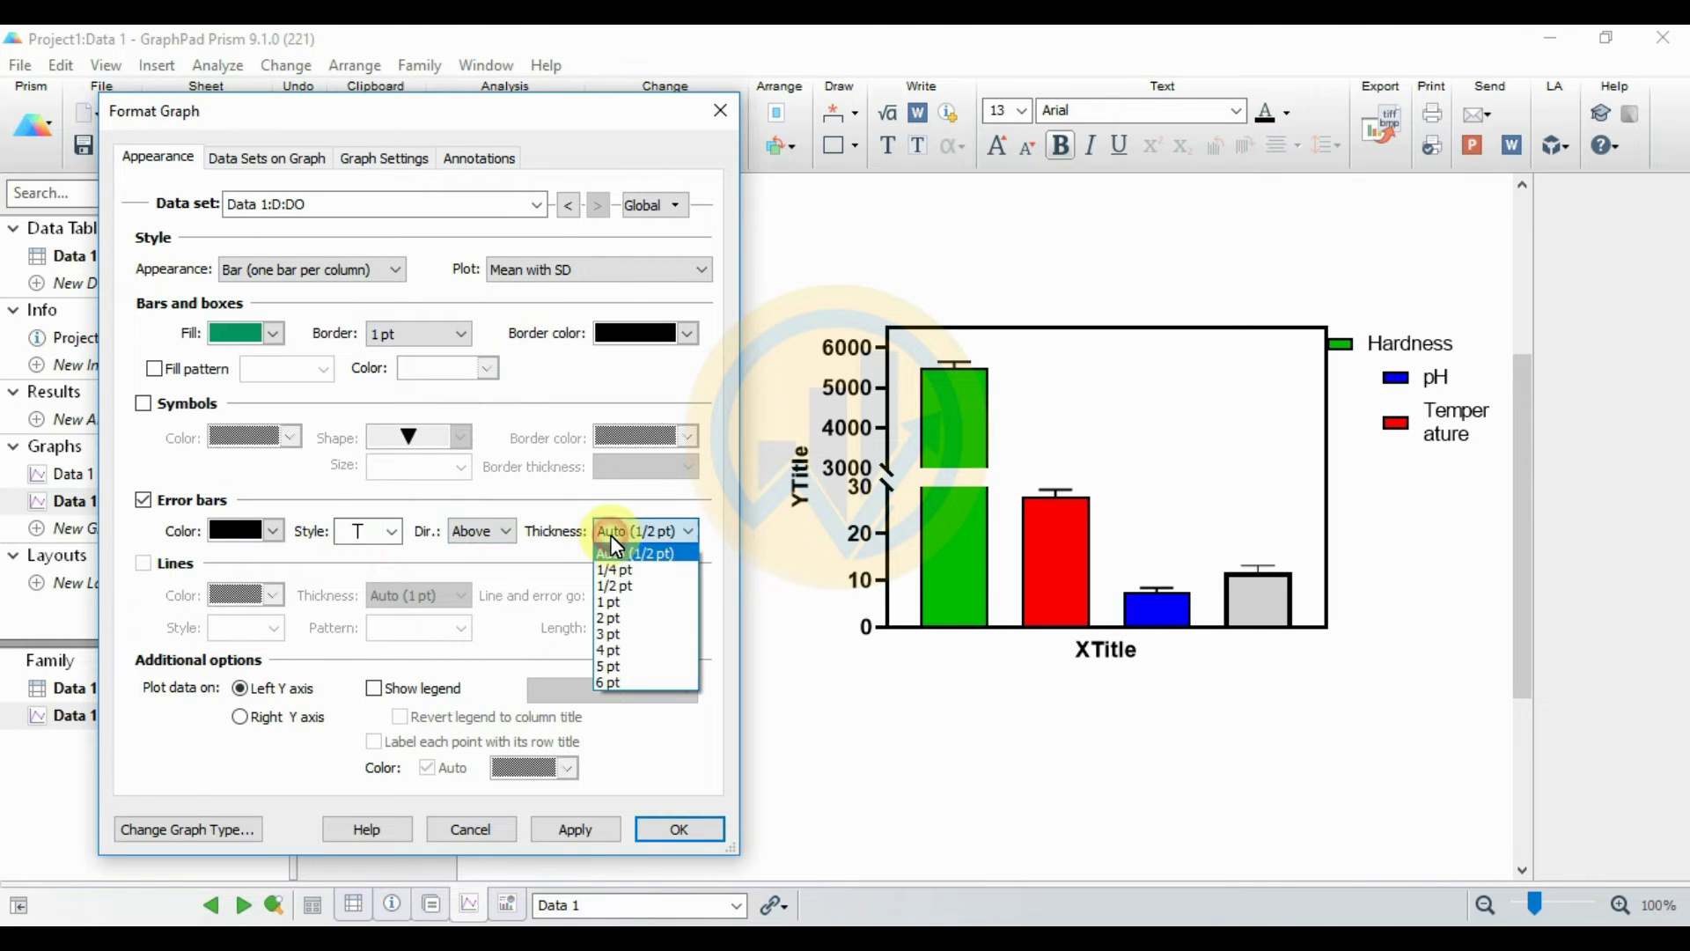
{"action": "left_click", "coordinate": [611, 603]}
{"action": "left_click", "coordinate": [373, 688]}
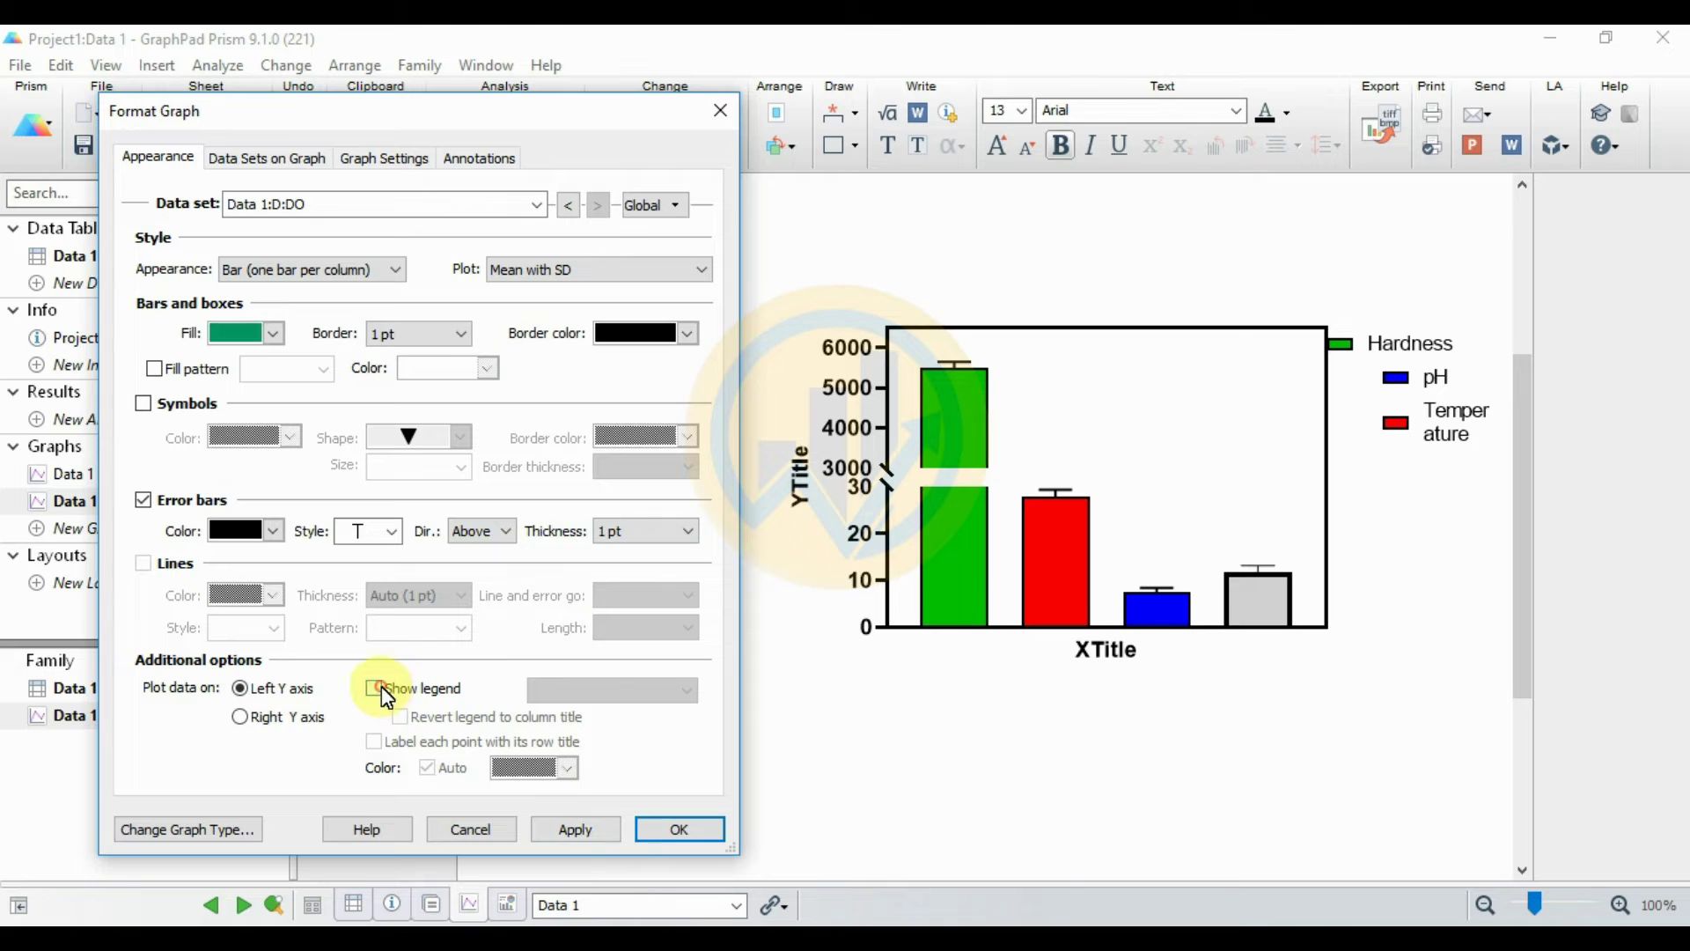
{"action": "left_click", "coordinate": [575, 834]}
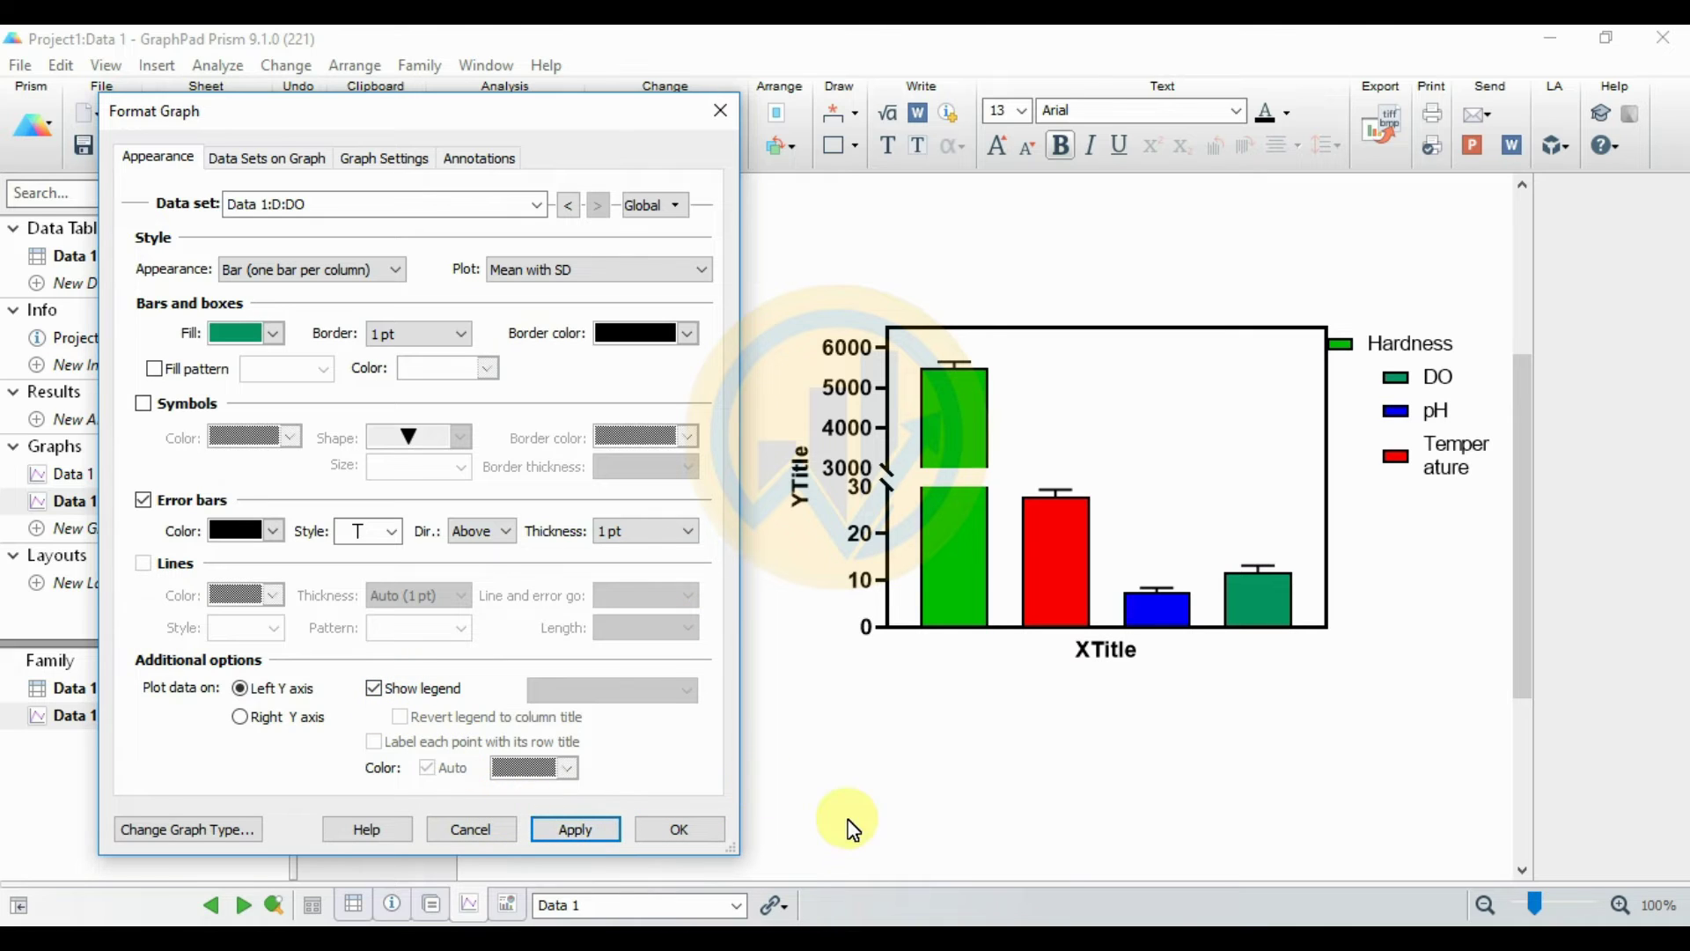
{"action": "left_click", "coordinate": [680, 834]}
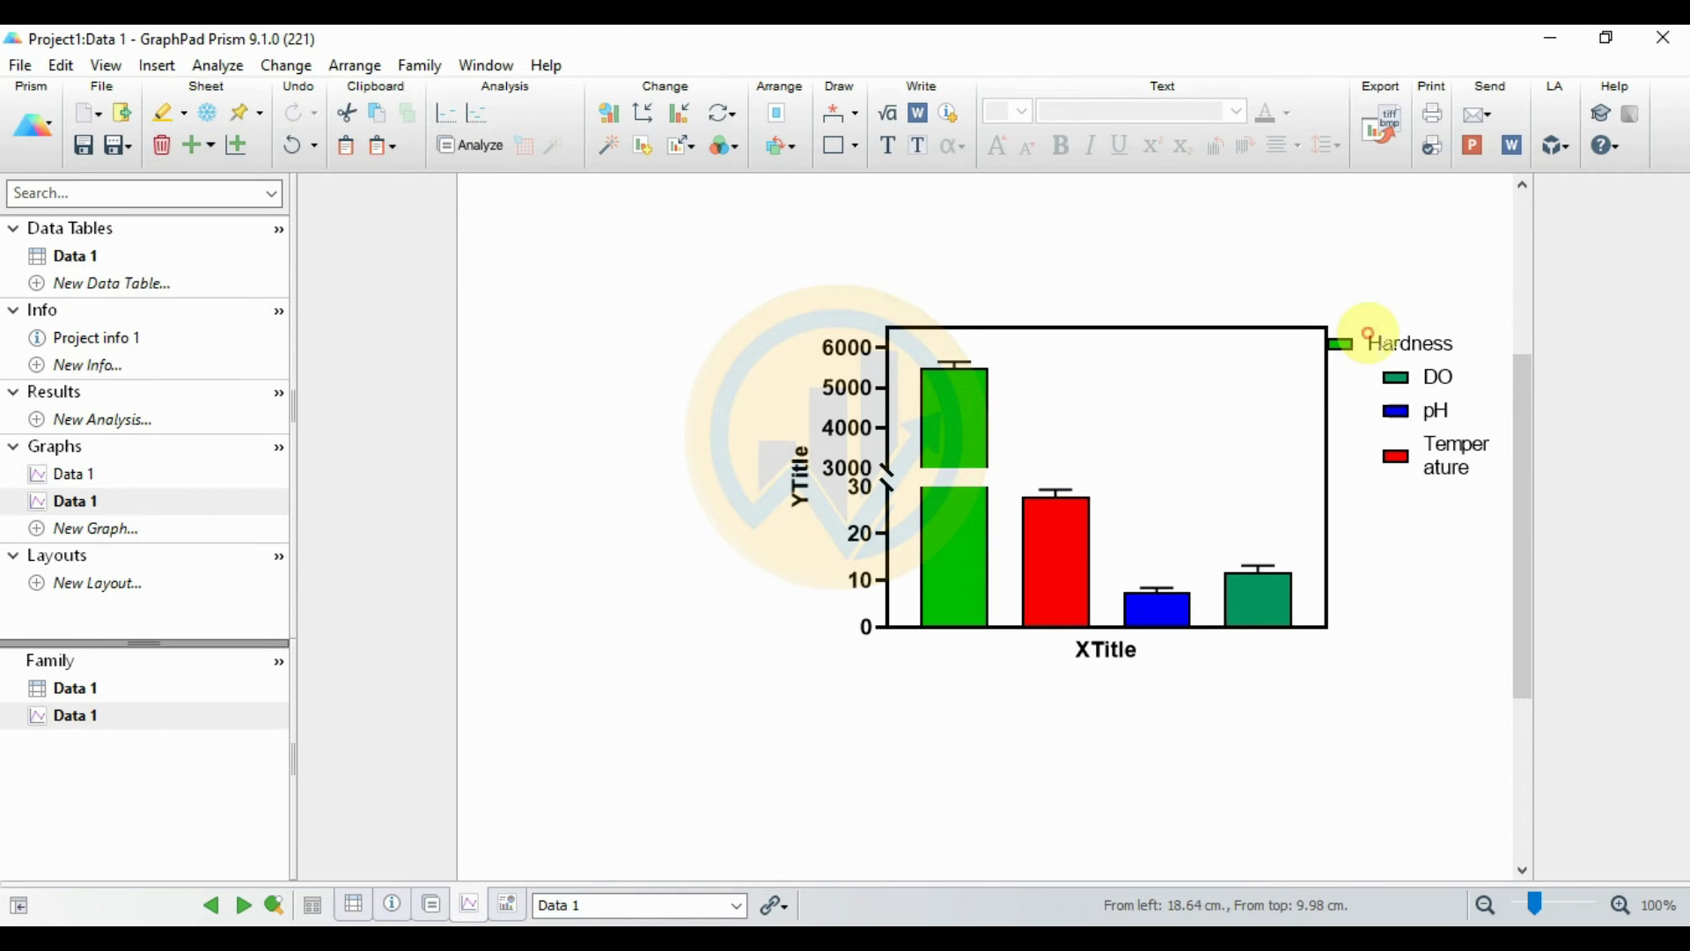
Step: Move the Hardness and Temperature legends inside the frame's upper right area, left-aligned with Temperature on one line below Hardness
{"action": "left_click", "coordinate": [1406, 330]}
{"action": "left_click_drag", "start_coordinate": [1413, 327], "coordinate": [1261, 346]}
{"action": "left_click", "coordinate": [1396, 371]}
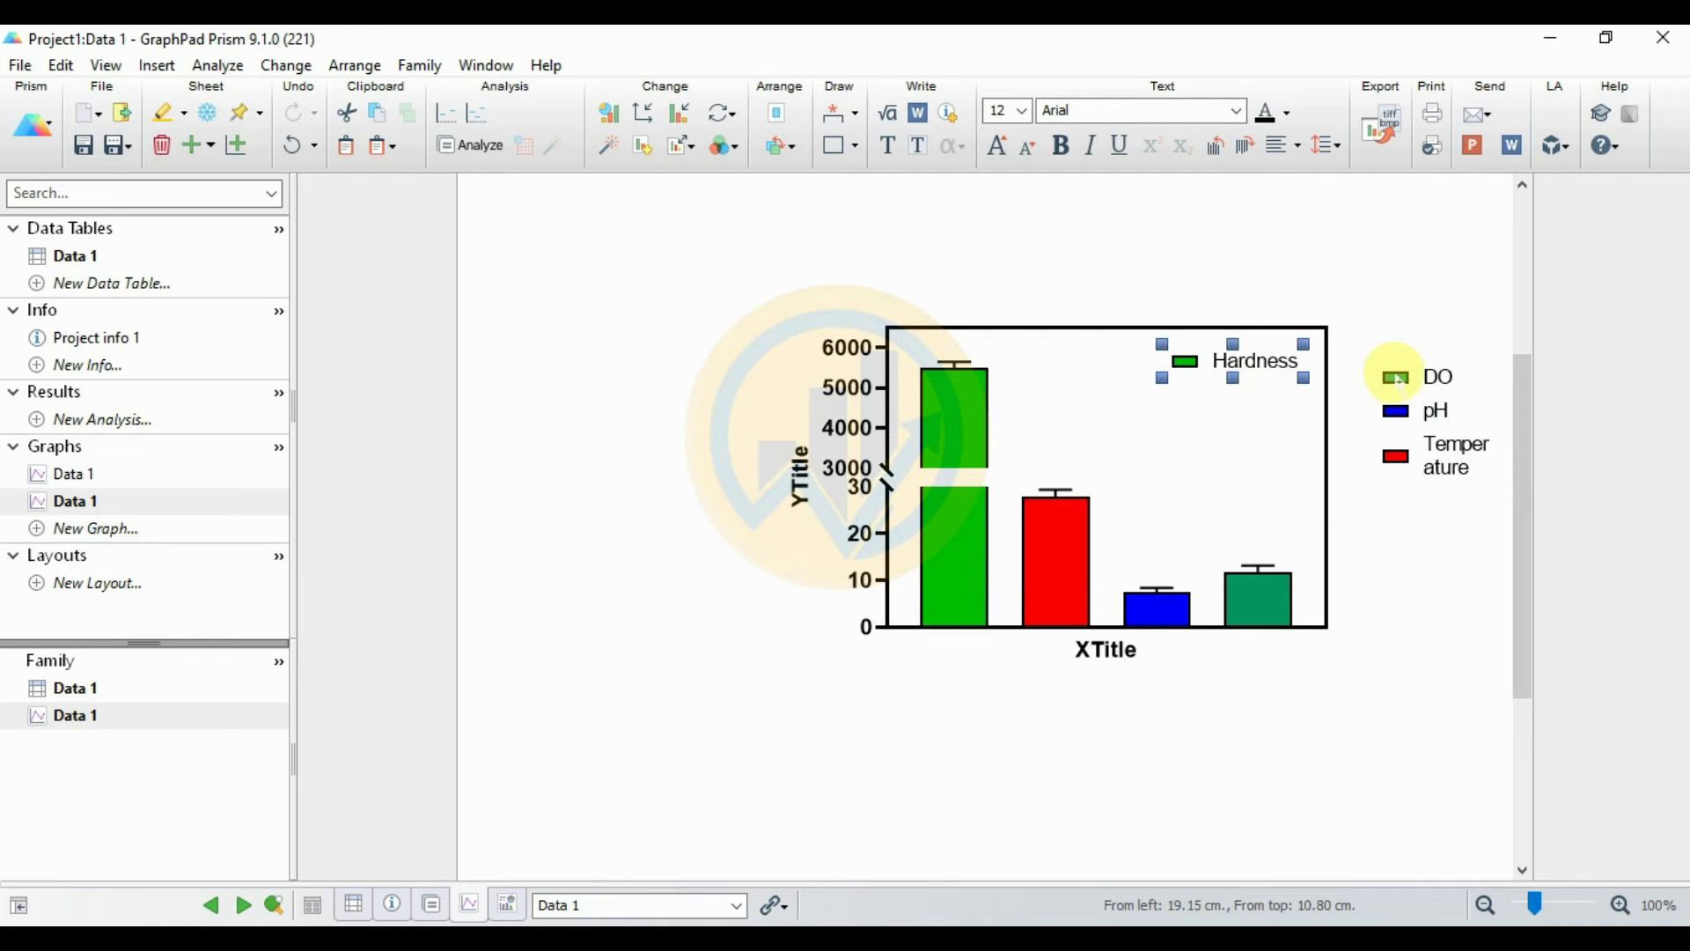
{"action": "left_click", "coordinate": [1454, 440]}
{"action": "left_click_drag", "start_coordinate": [1453, 425], "coordinate": [1336, 425]}
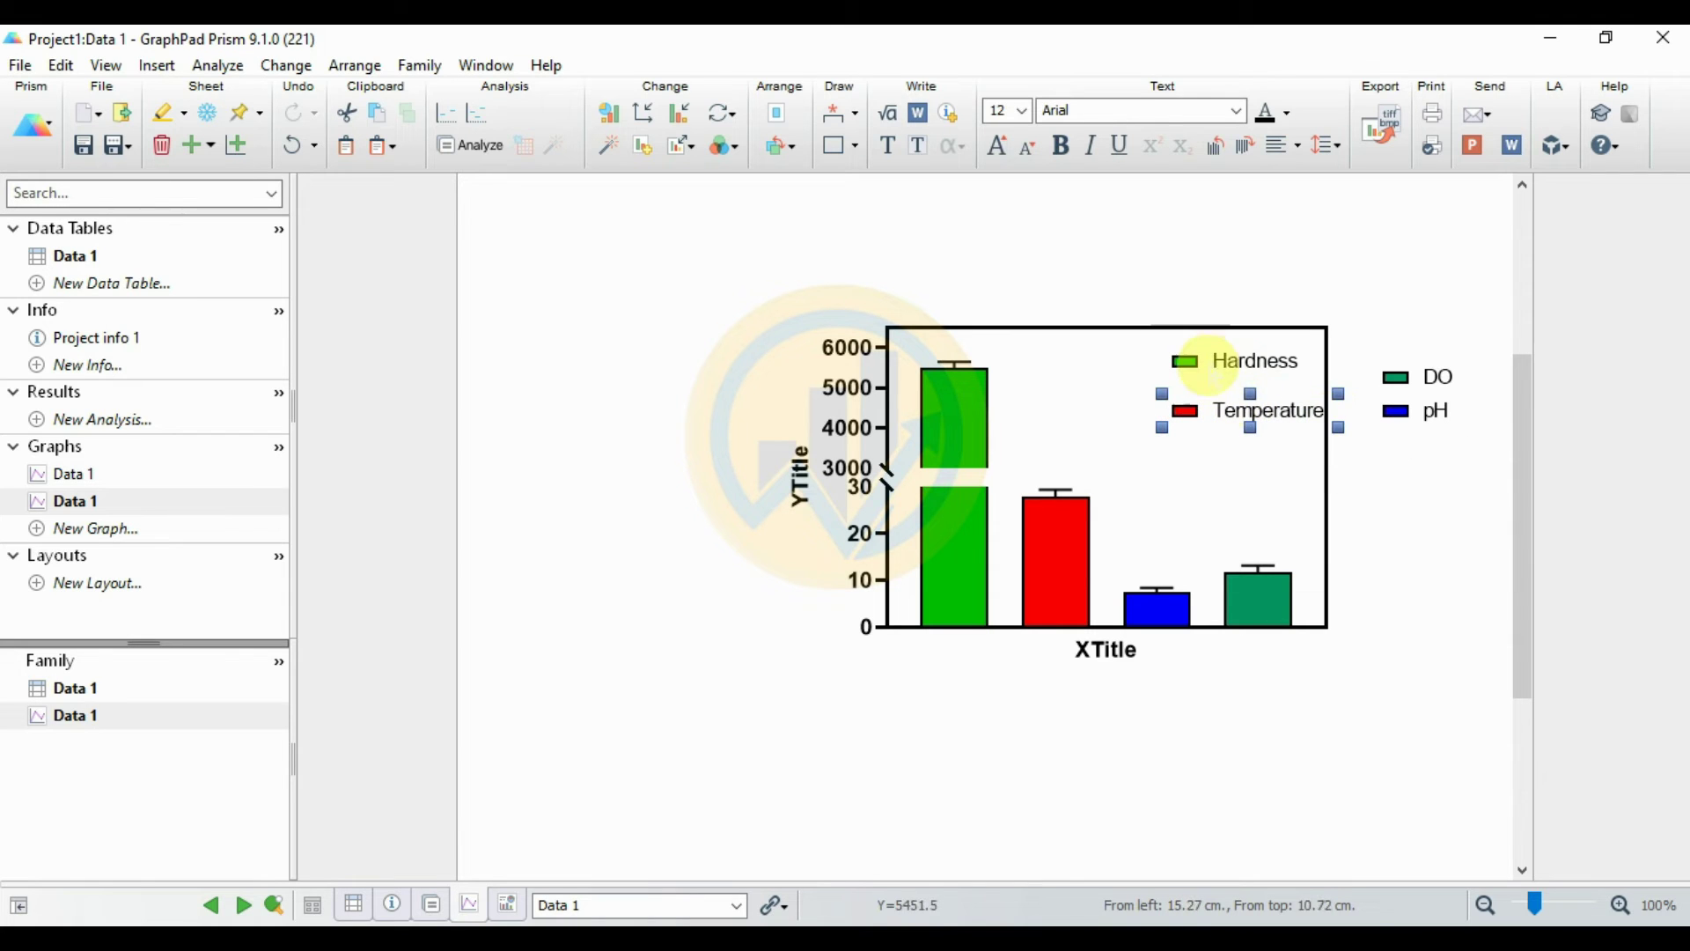
{"action": "left_click", "coordinate": [1213, 365]}
{"action": "mouse_move", "coordinate": [1266, 346]}
{"action": "left_mouse_down"}
{"action": "mouse_move", "coordinate": [1234, 340]}
{"action": "mouse_move", "coordinate": [1251, 372]}
{"action": "left_mouse_up"}
{"action": "left_click", "coordinate": [1228, 396]}
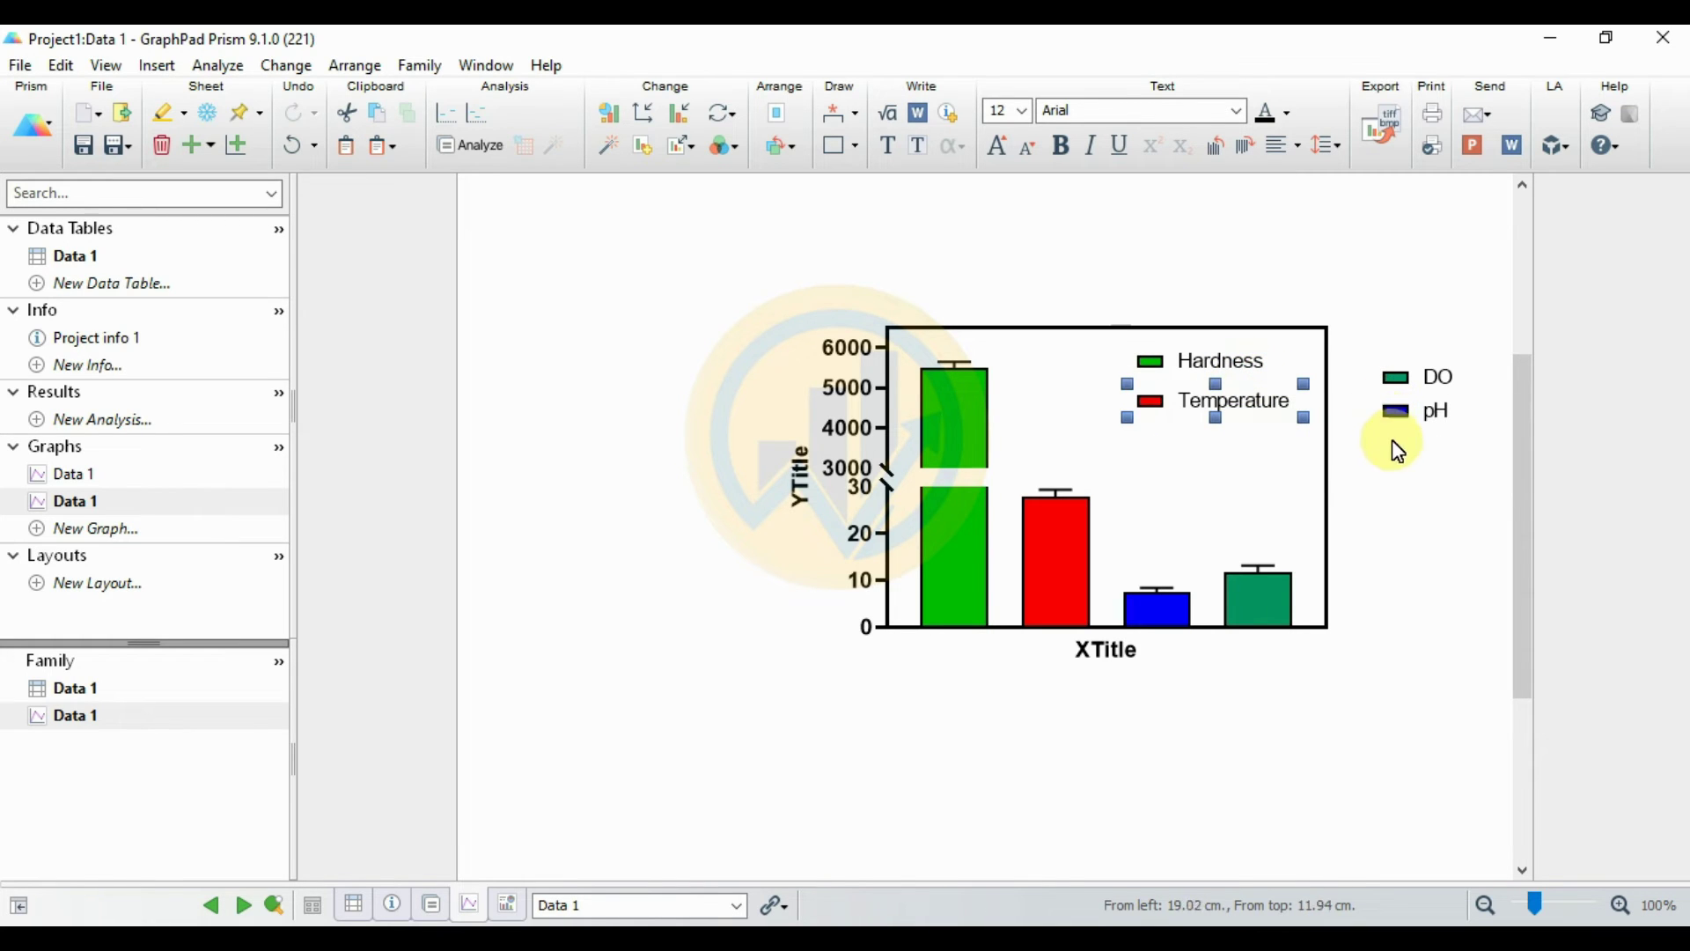
Step: Move the DO legend inside the frame below the Temperature legend, leaving a gap for the pH entry
{"action": "left_click", "coordinate": [1419, 407]}
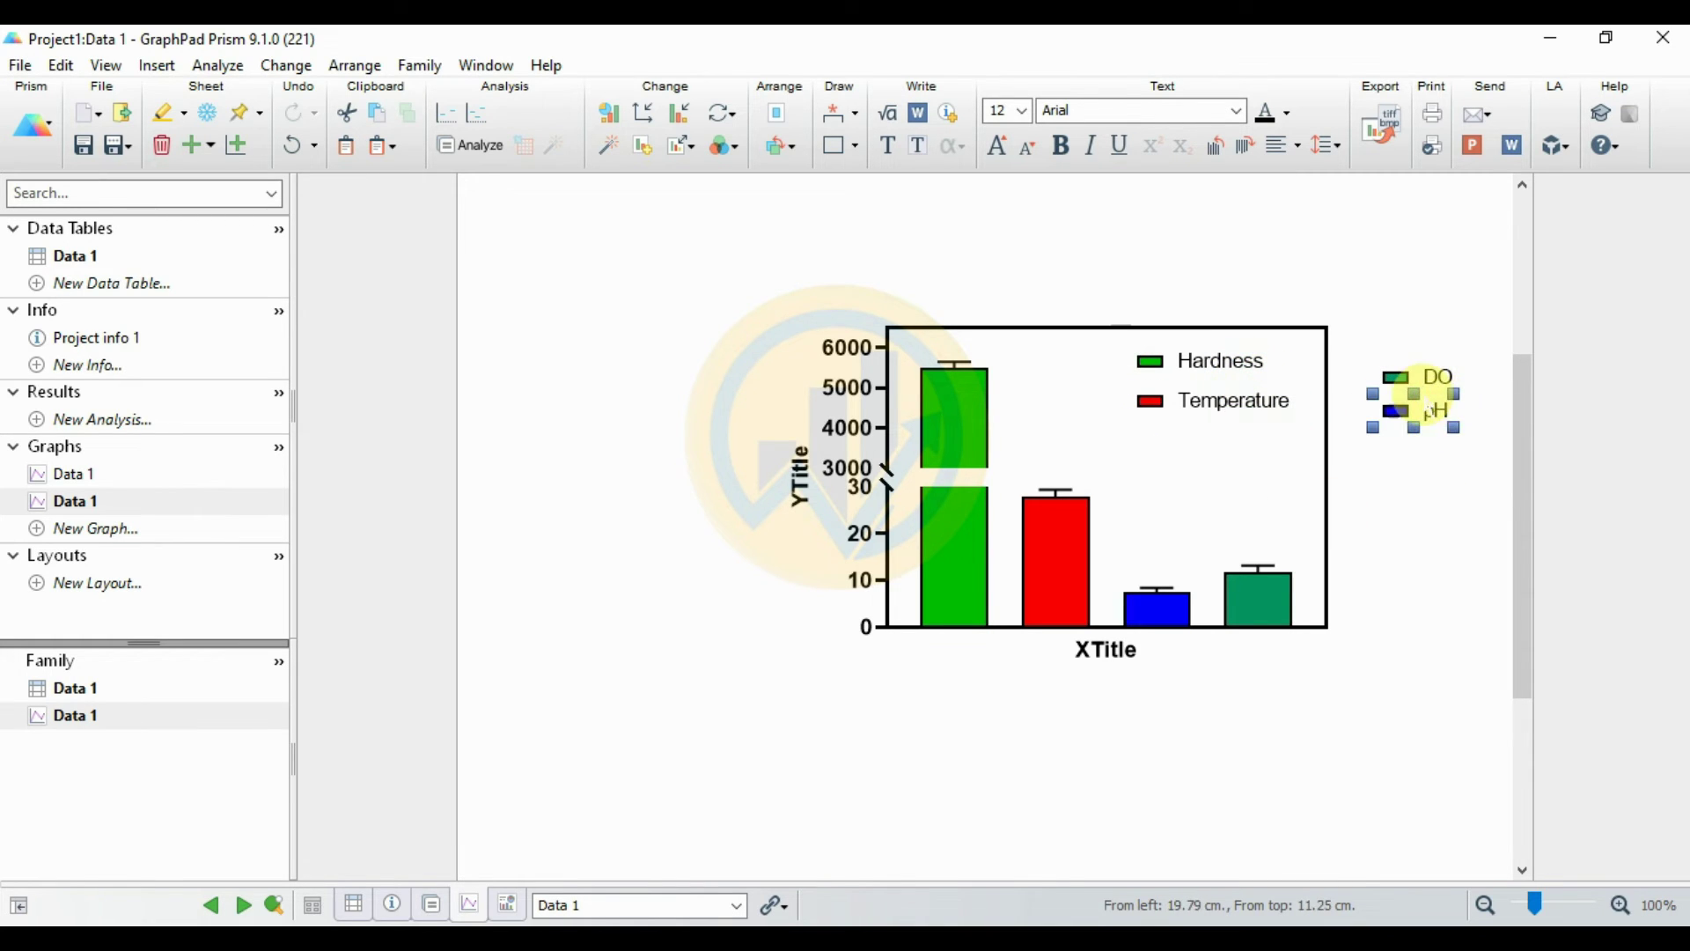
{"action": "left_click_drag", "start_coordinate": [1435, 409], "coordinate": [1193, 453]}
{"action": "left_click", "coordinate": [1409, 430]}
{"action": "left_click", "coordinate": [1433, 408]}
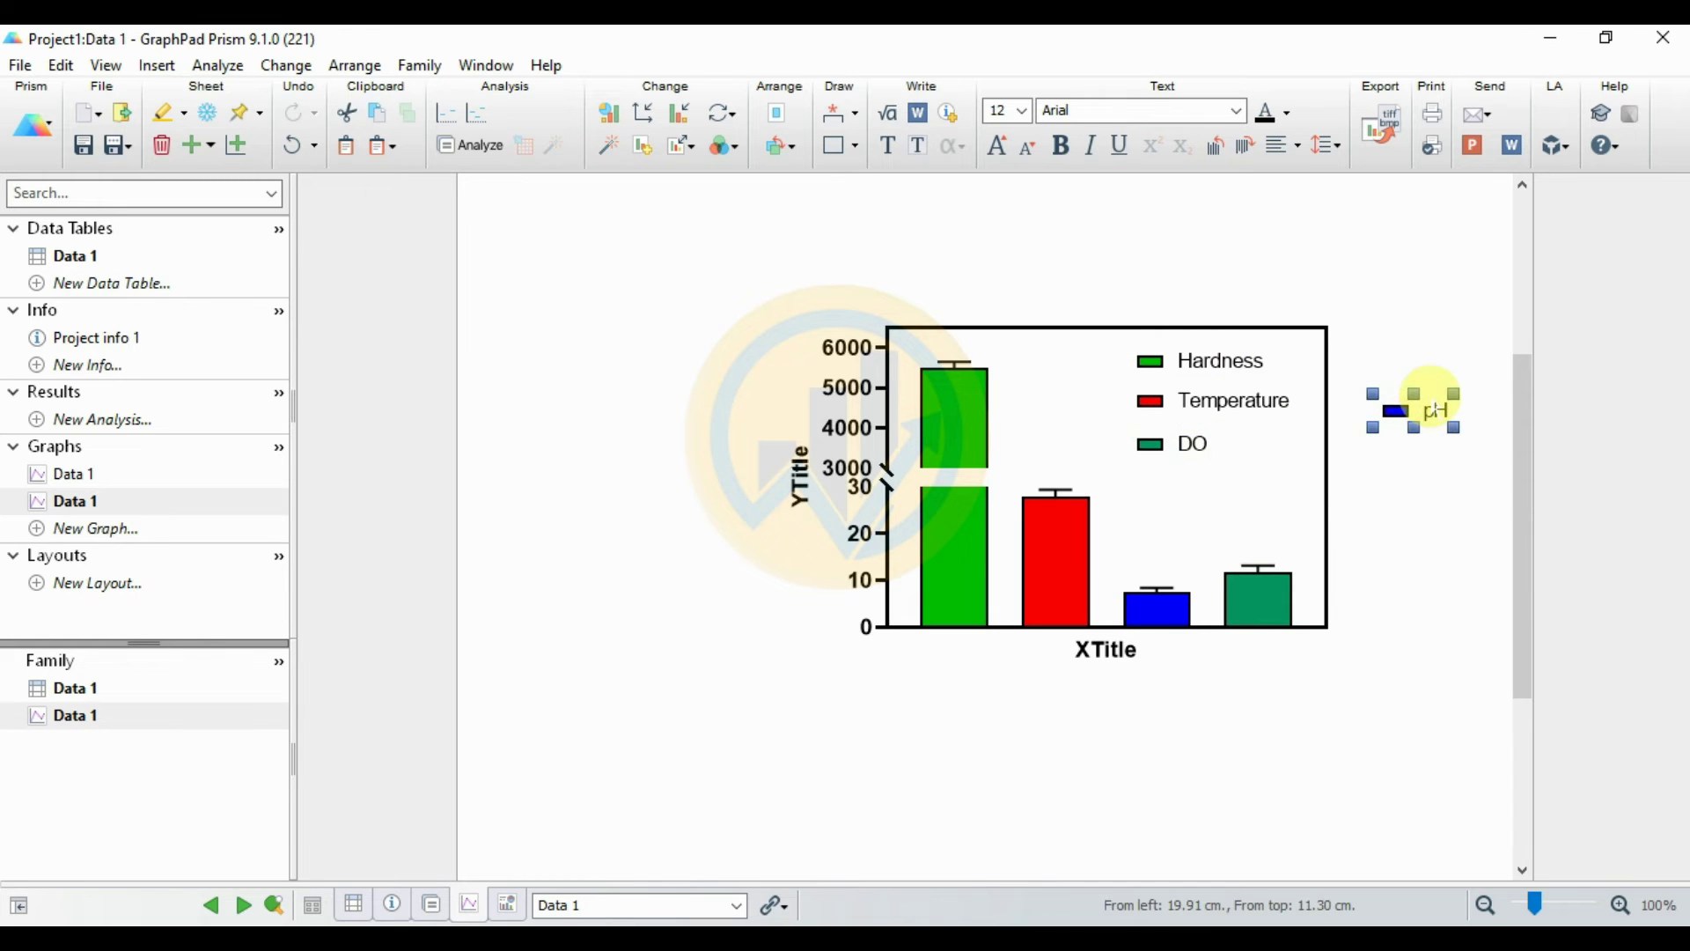
{"action": "left_click_drag", "start_coordinate": [1142, 444], "coordinate": [1142, 495]}
Step: Place the pH legend between Temperature and DO, then align both entries with the others and close up their spacing
{"action": "left_click", "coordinate": [1419, 414]}
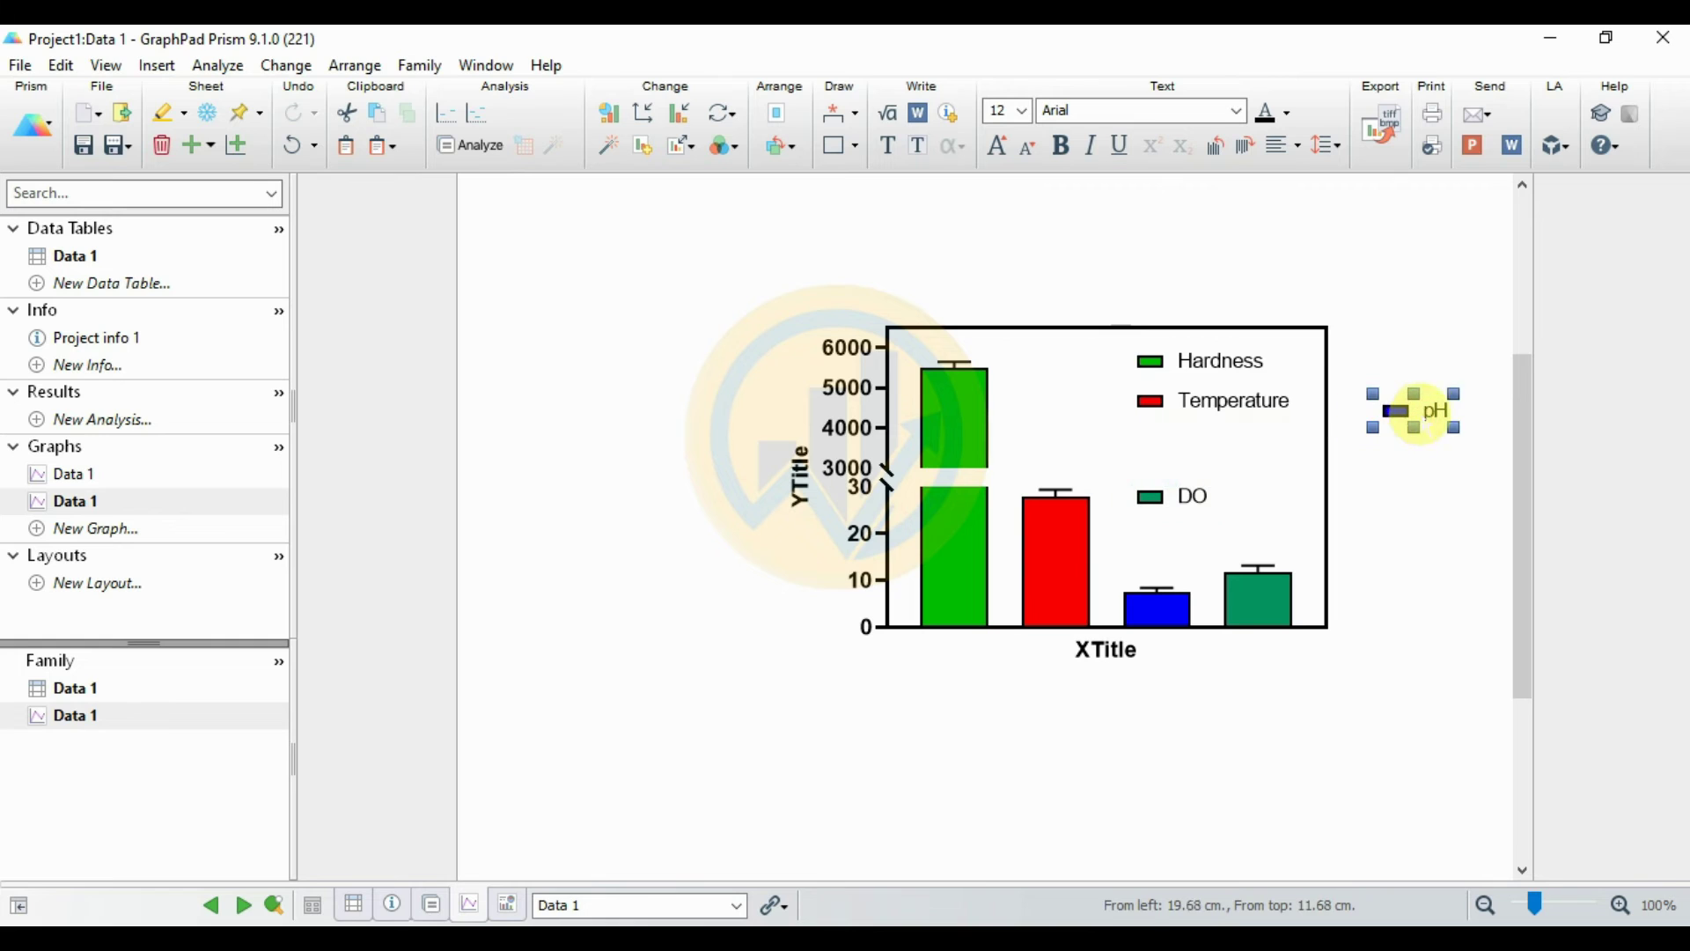
{"action": "left_click_drag", "start_coordinate": [1430, 395], "coordinate": [1184, 455]}
{"action": "left_click", "coordinate": [1151, 498]}
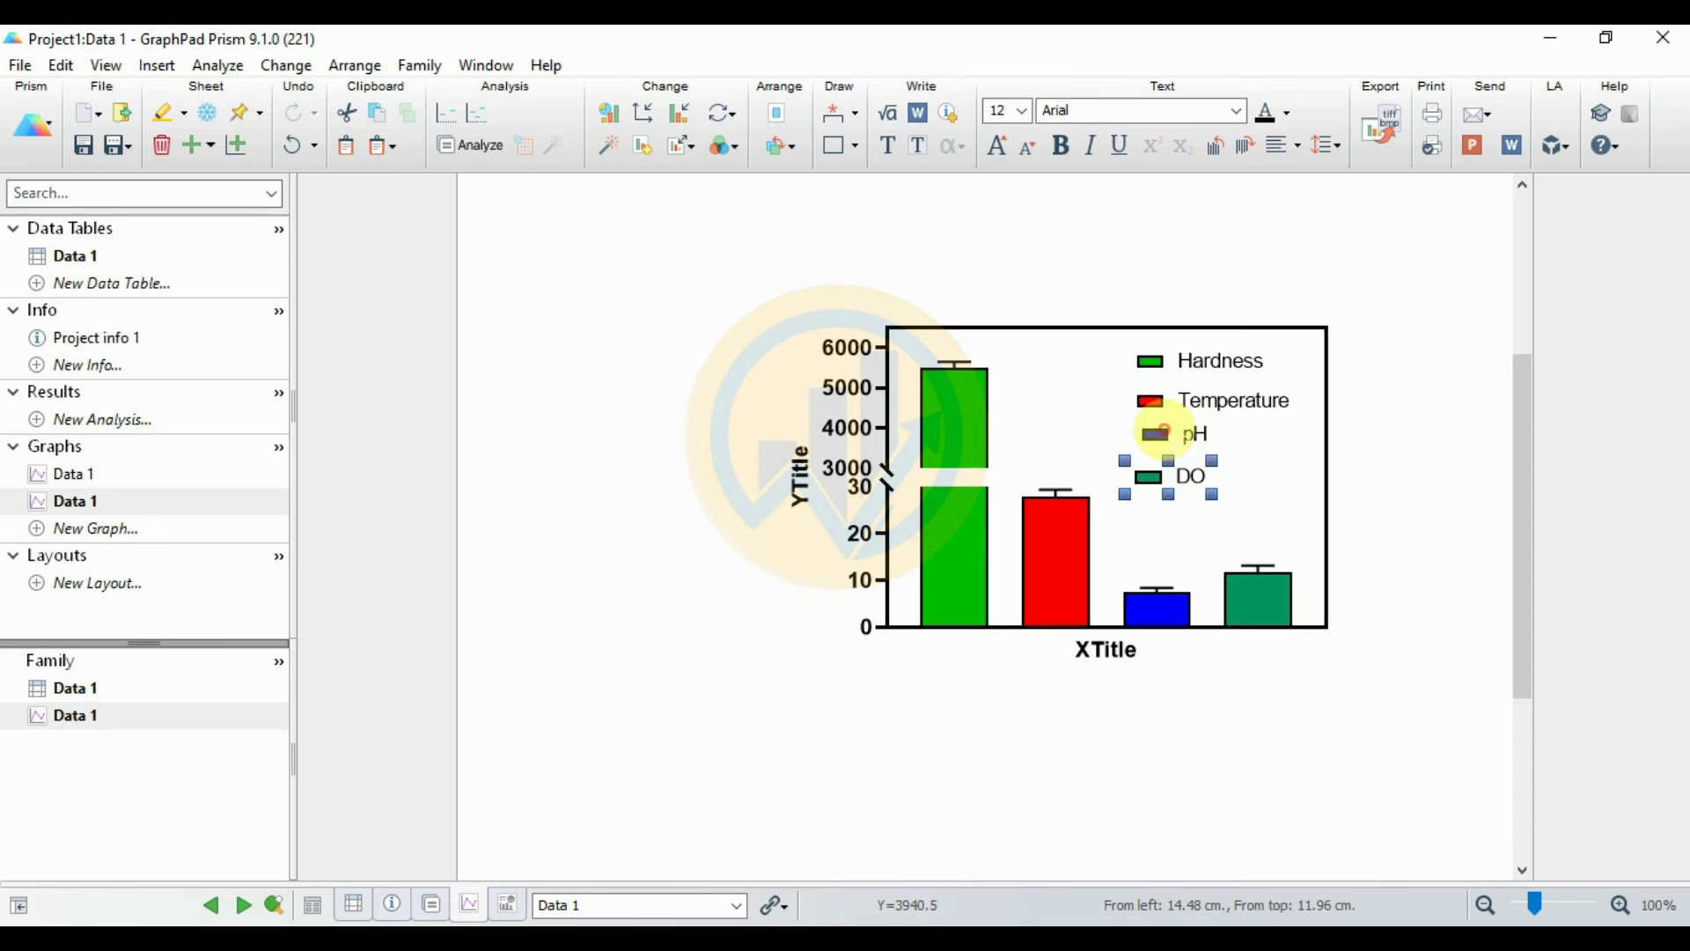
{"action": "left_click", "coordinate": [1164, 431]}
{"action": "left_click_drag", "start_coordinate": [1187, 417], "coordinate": [1191, 464]}
{"action": "left_click", "coordinate": [1176, 476]}
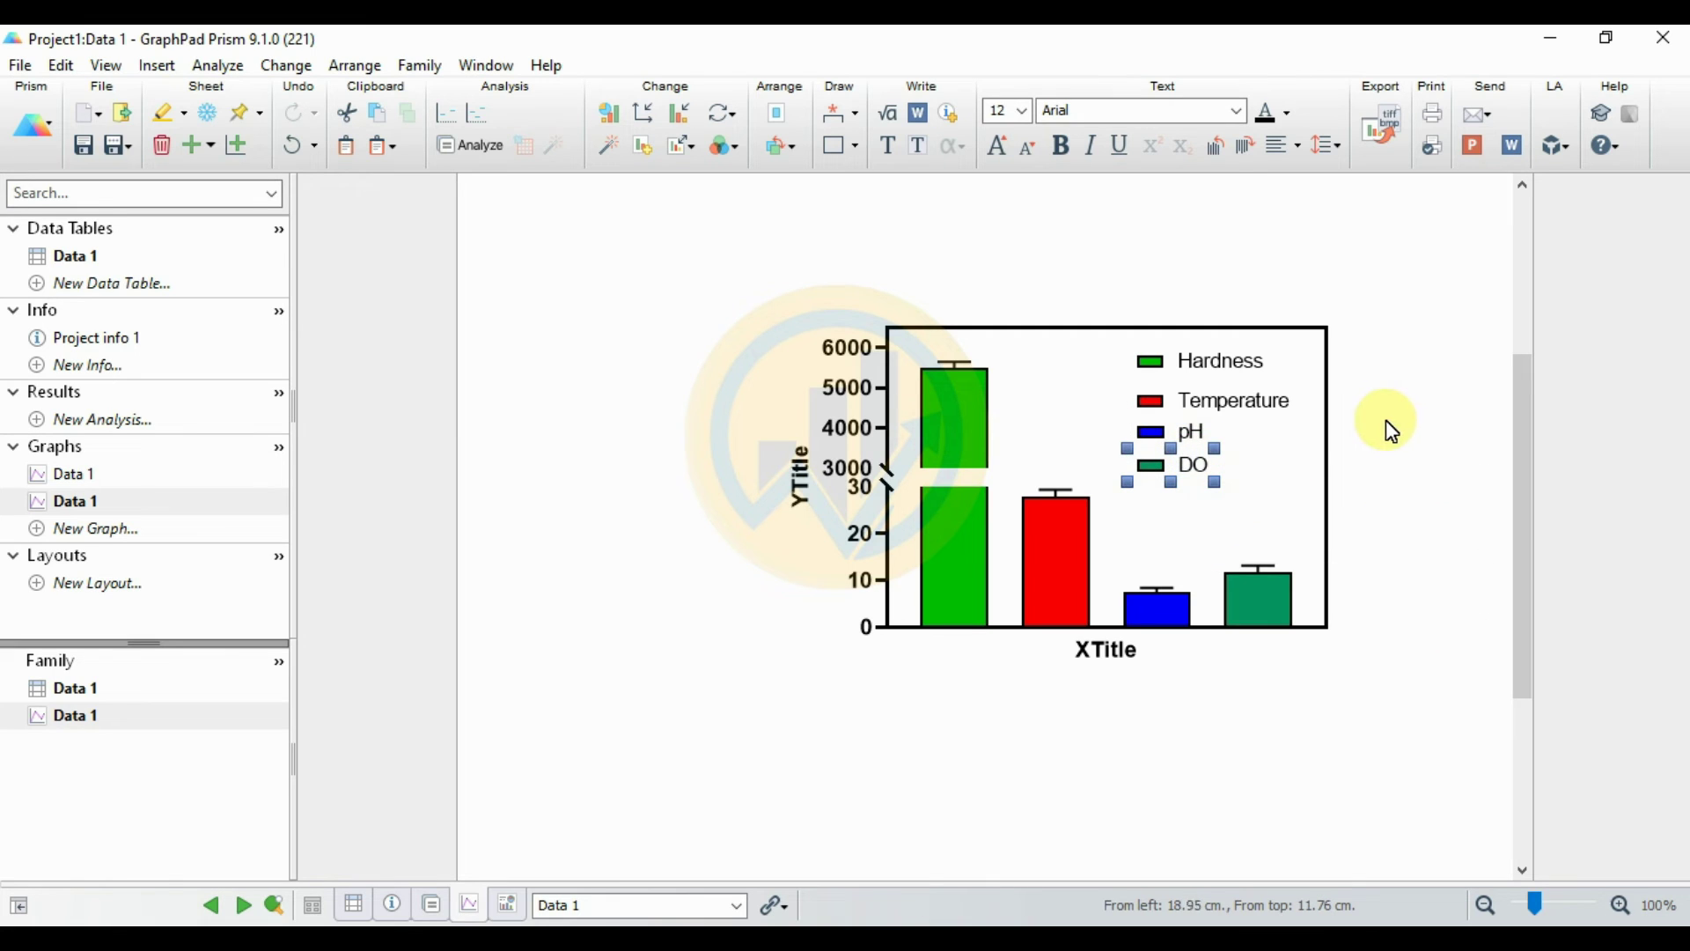
{"action": "left_click", "coordinate": [1409, 432]}
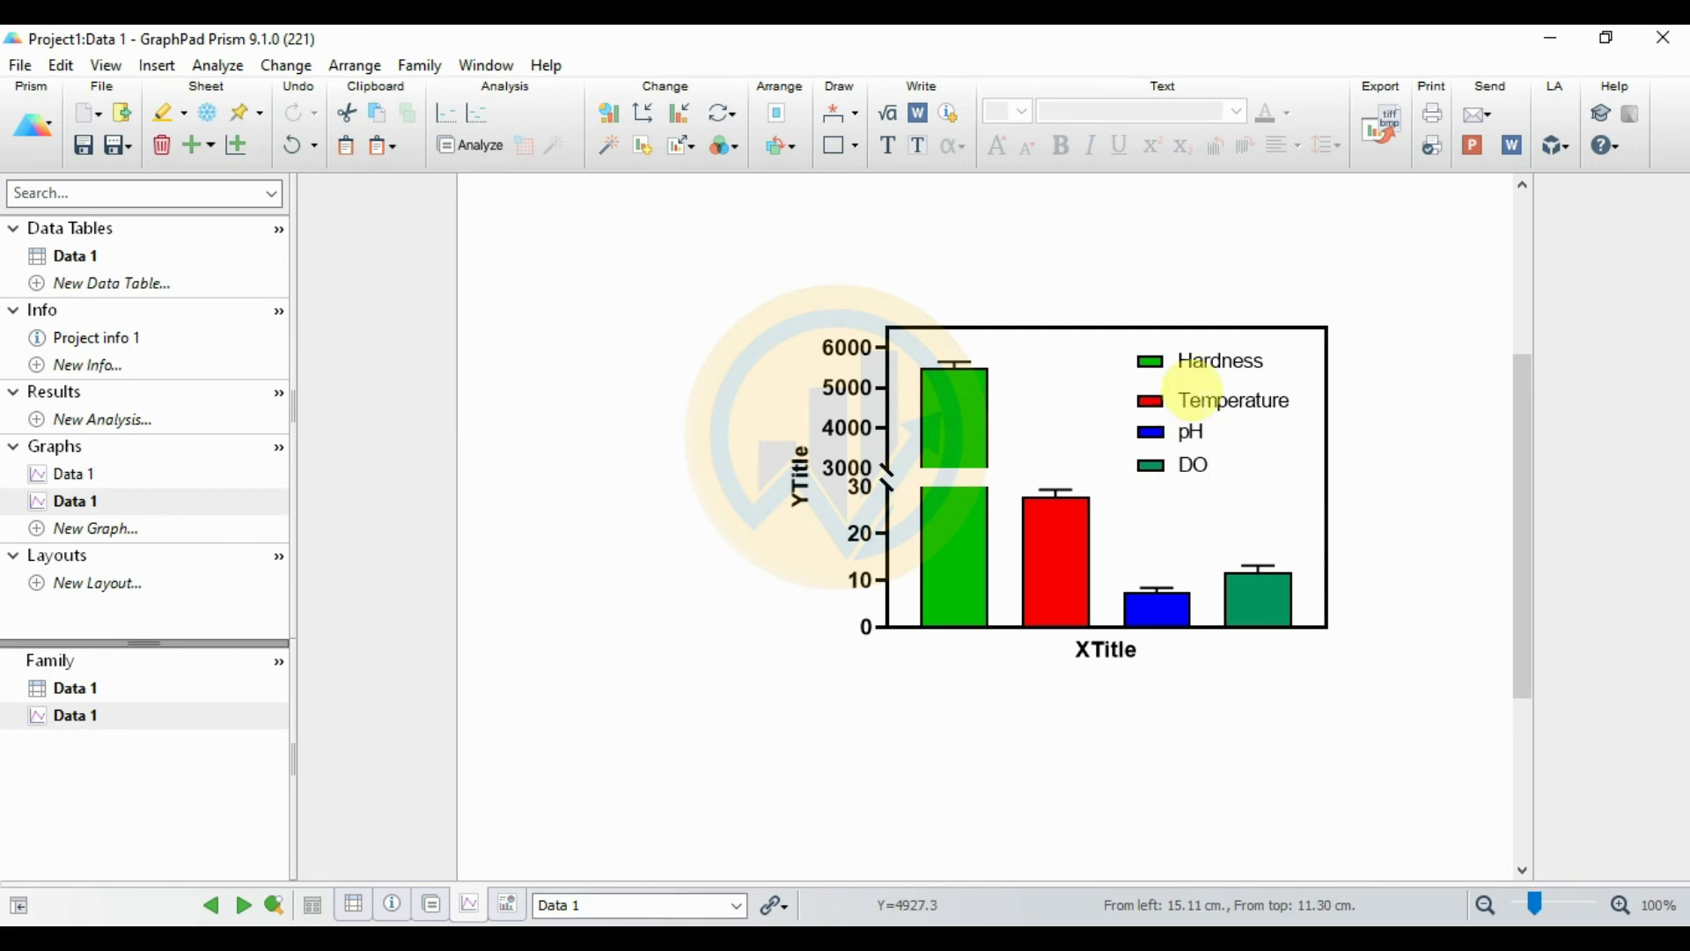
Step: Move the Hardness legend down slightly, closer to the Temperature legend, keeping it left-aligned with the other entries
{"action": "mouse_move", "coordinate": [1206, 350]}
{"action": "left_mouse_down"}
{"action": "mouse_move", "coordinate": [1229, 377]}
{"action": "mouse_move", "coordinate": [1232, 356]}
{"action": "left_mouse_up"}
{"action": "left_click", "coordinate": [1282, 451]}
{"action": "left_click", "coordinate": [1401, 427]}
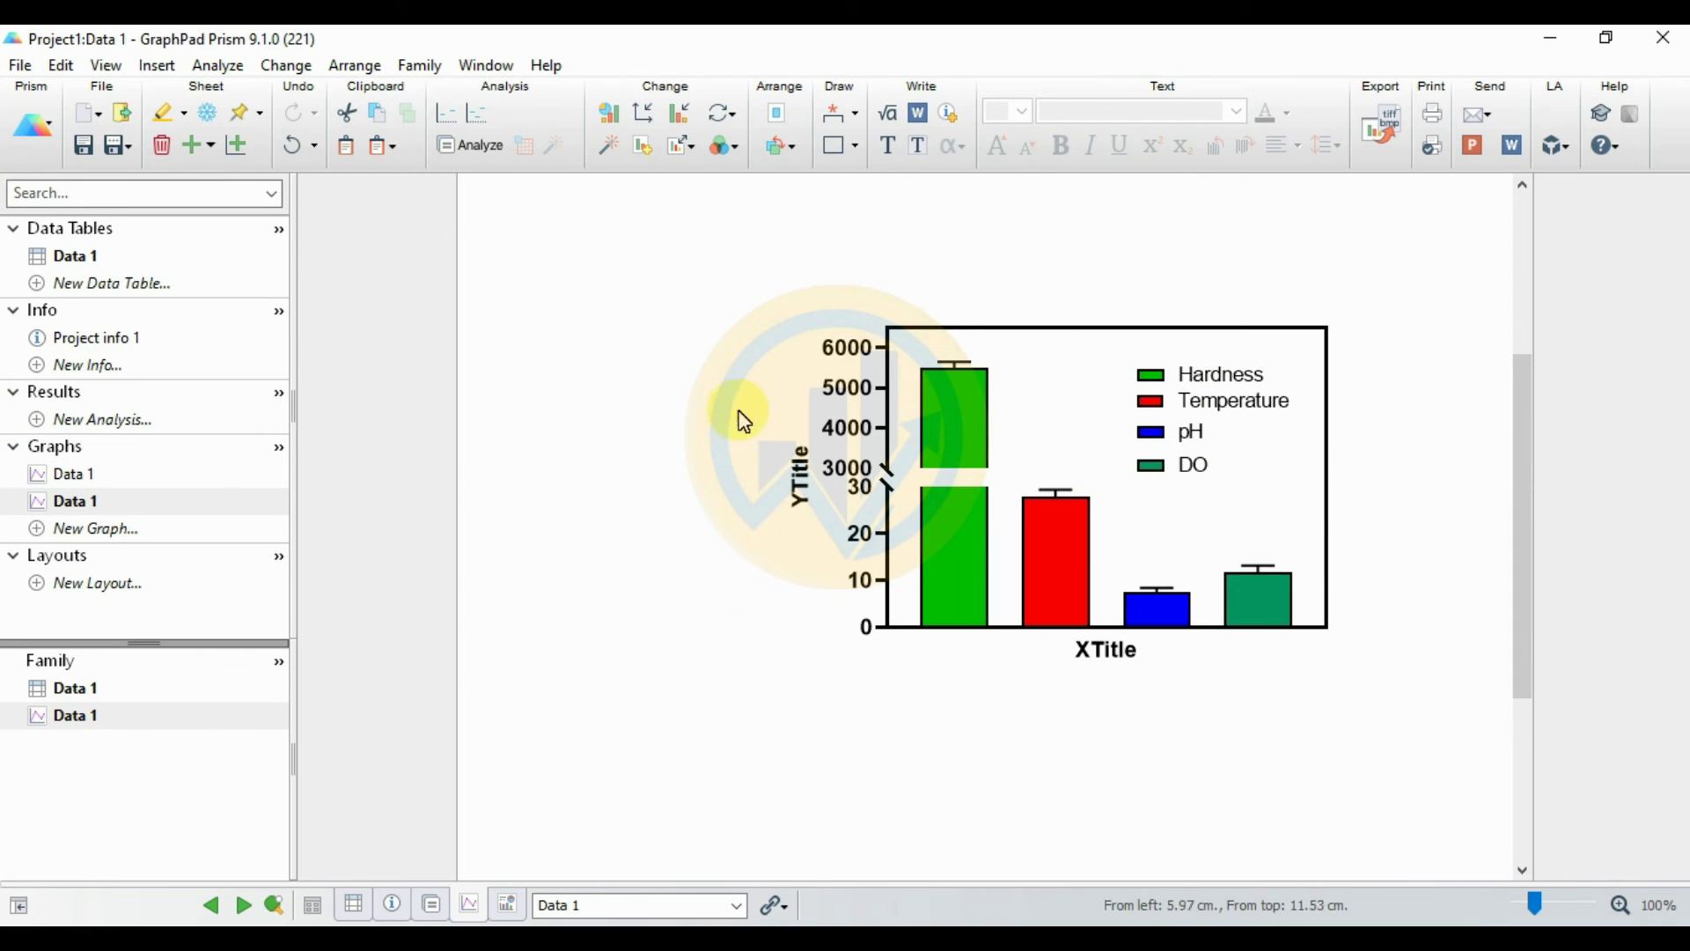
Step: Select the whole graph and set its text to Times New Roman at size 14
{"action": "left_click_drag", "start_coordinate": [755, 257], "coordinate": [1444, 725]}
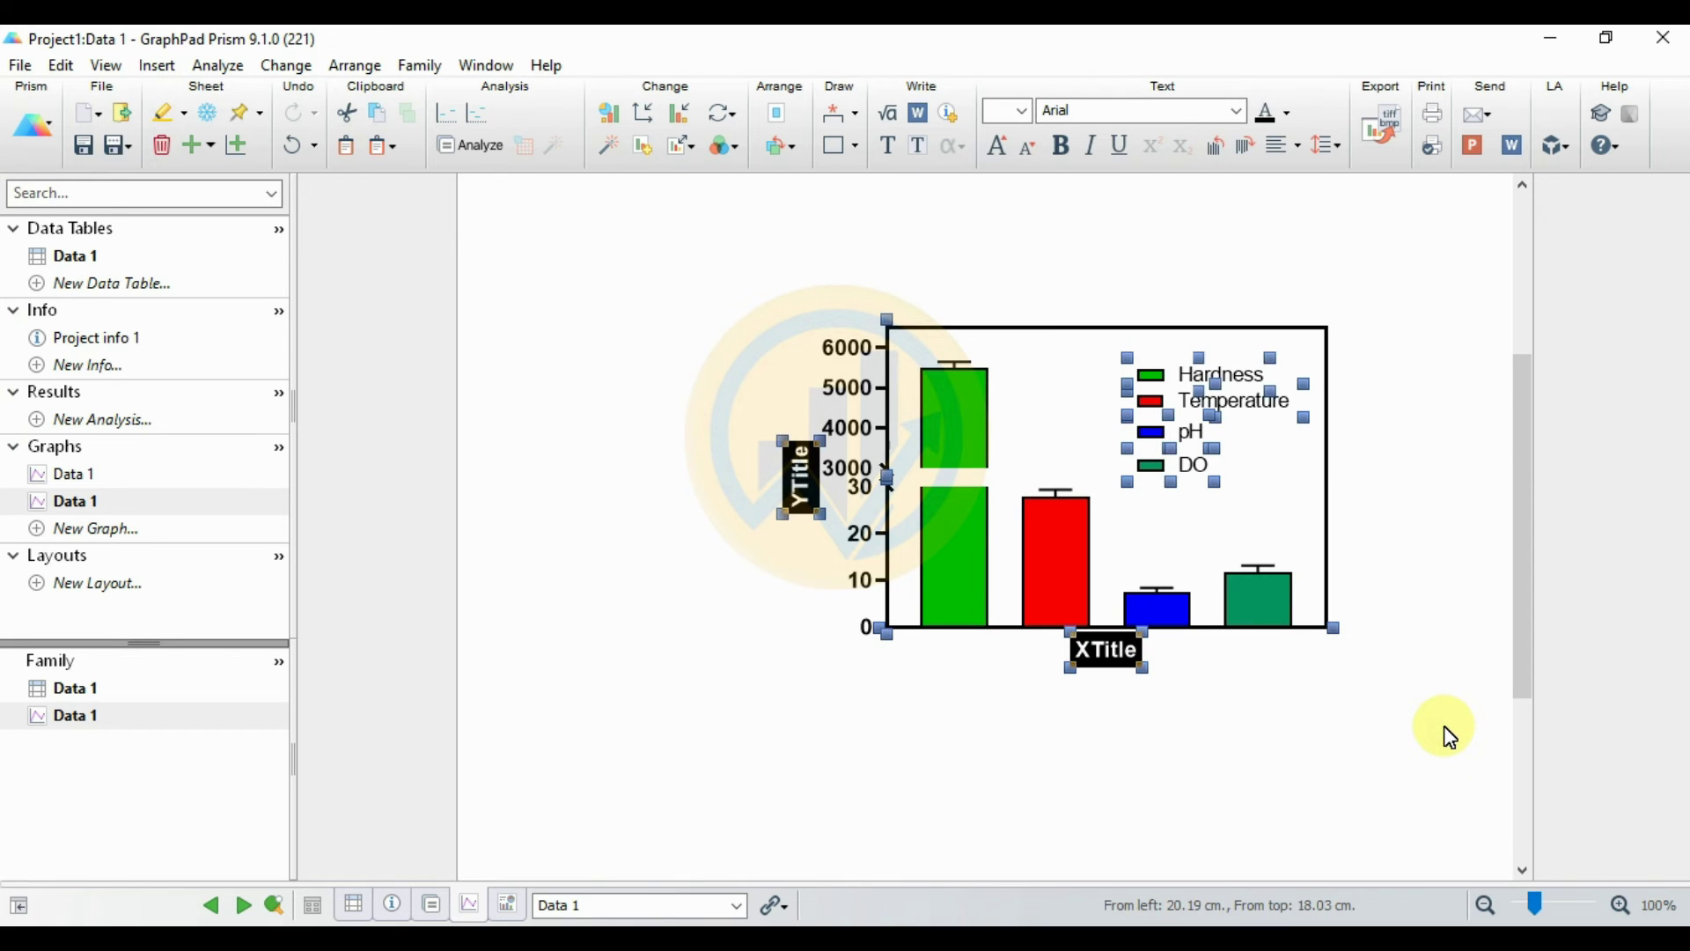
{"action": "left_click", "coordinate": [1238, 111]}
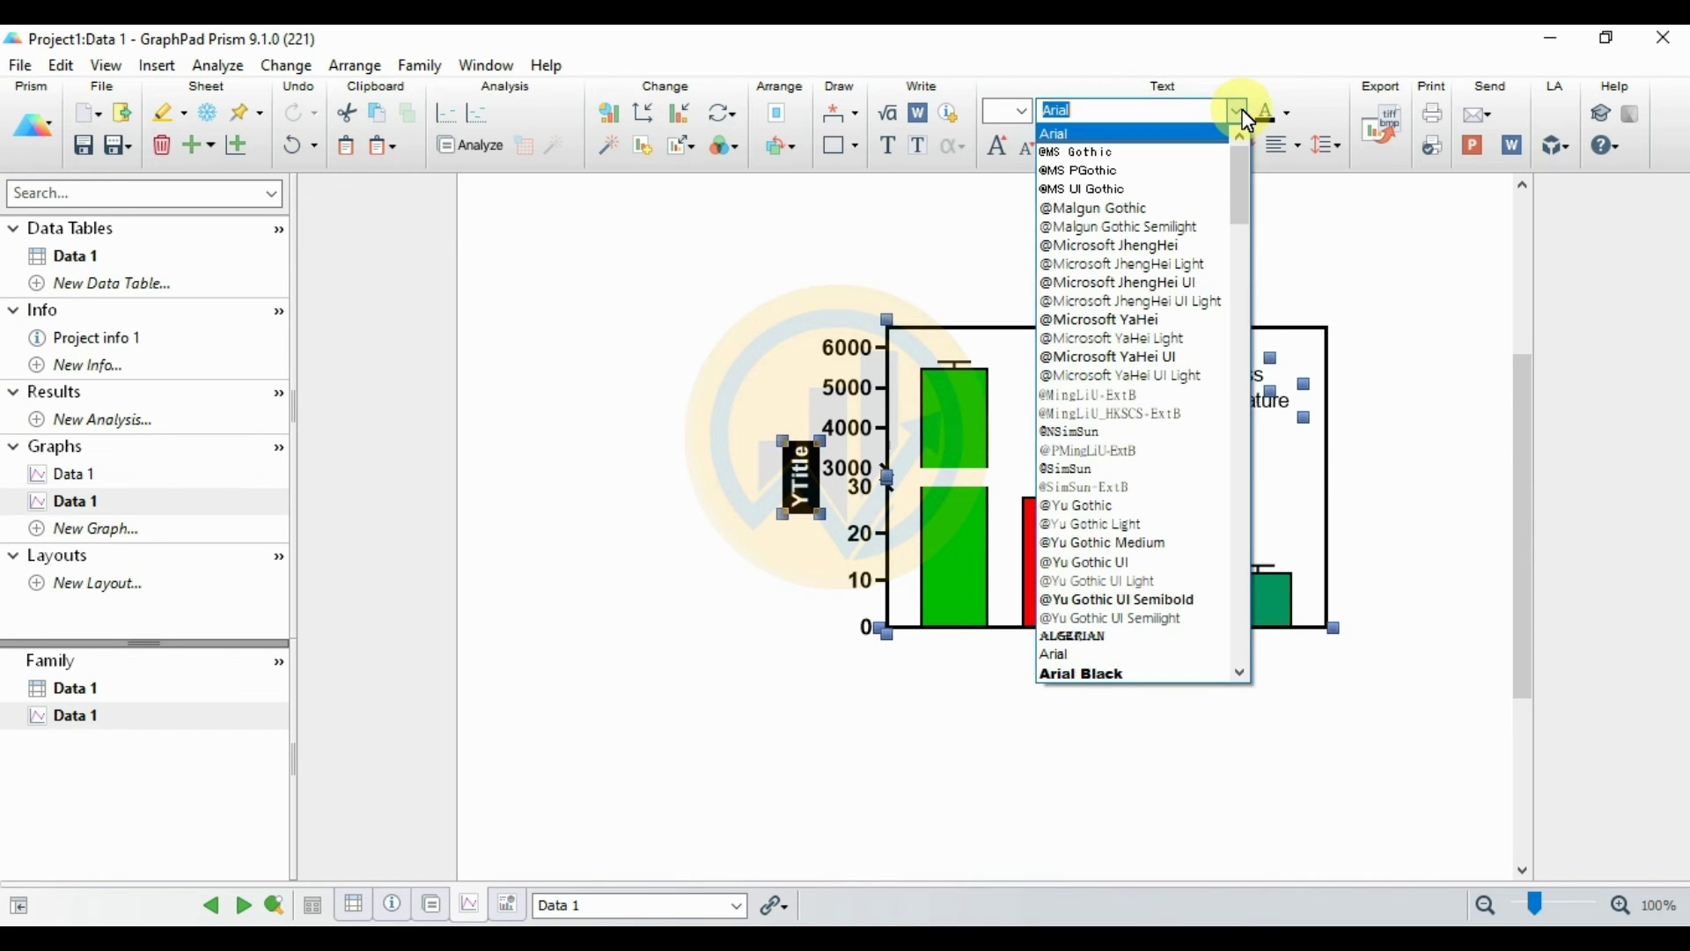
{"action": "type", "text": "times New Roman"}
{"action": "left_click", "coordinate": [1239, 111]}
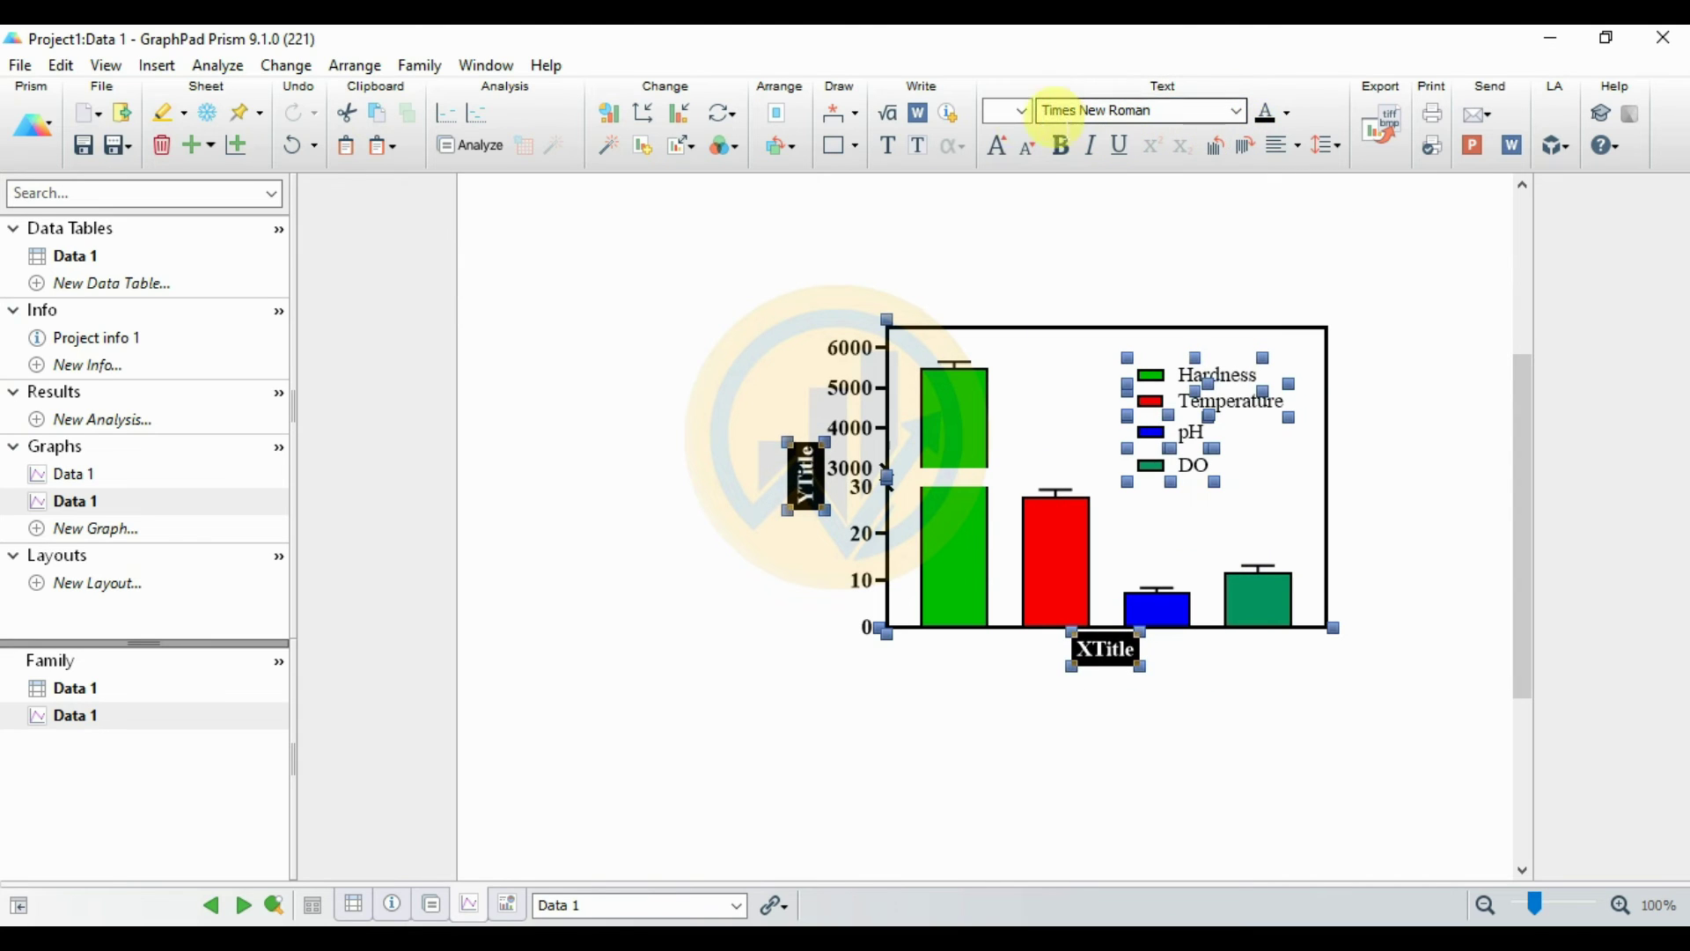
{"action": "left_click", "coordinate": [1023, 112]}
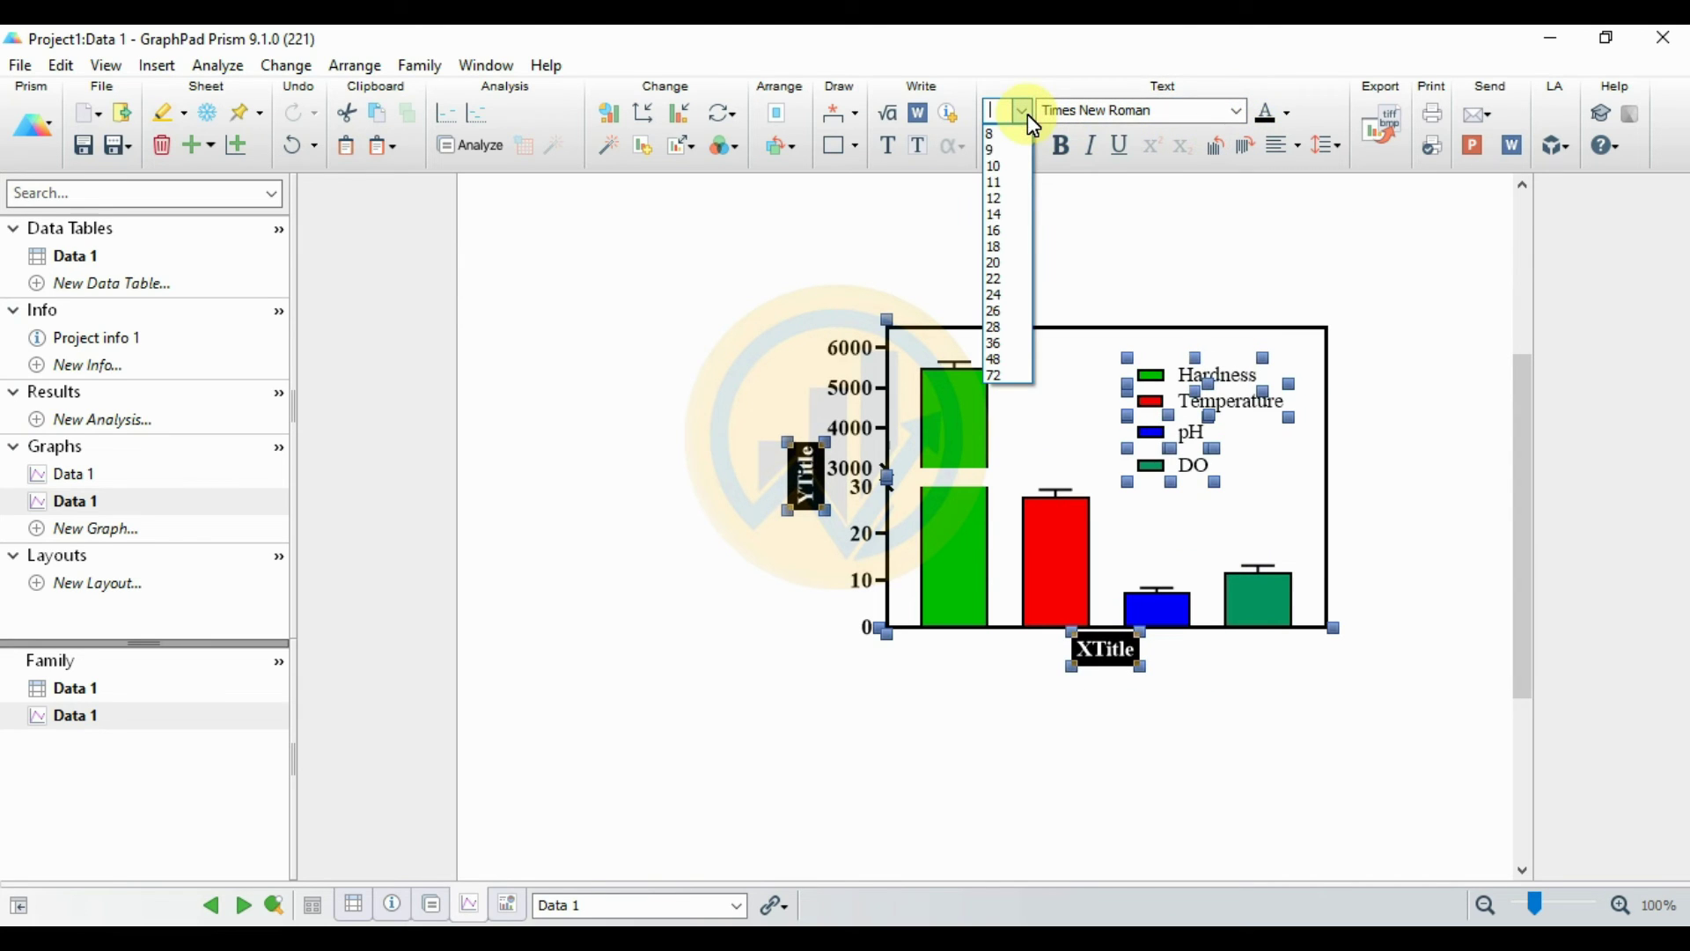
{"action": "left_click", "coordinate": [1001, 215]}
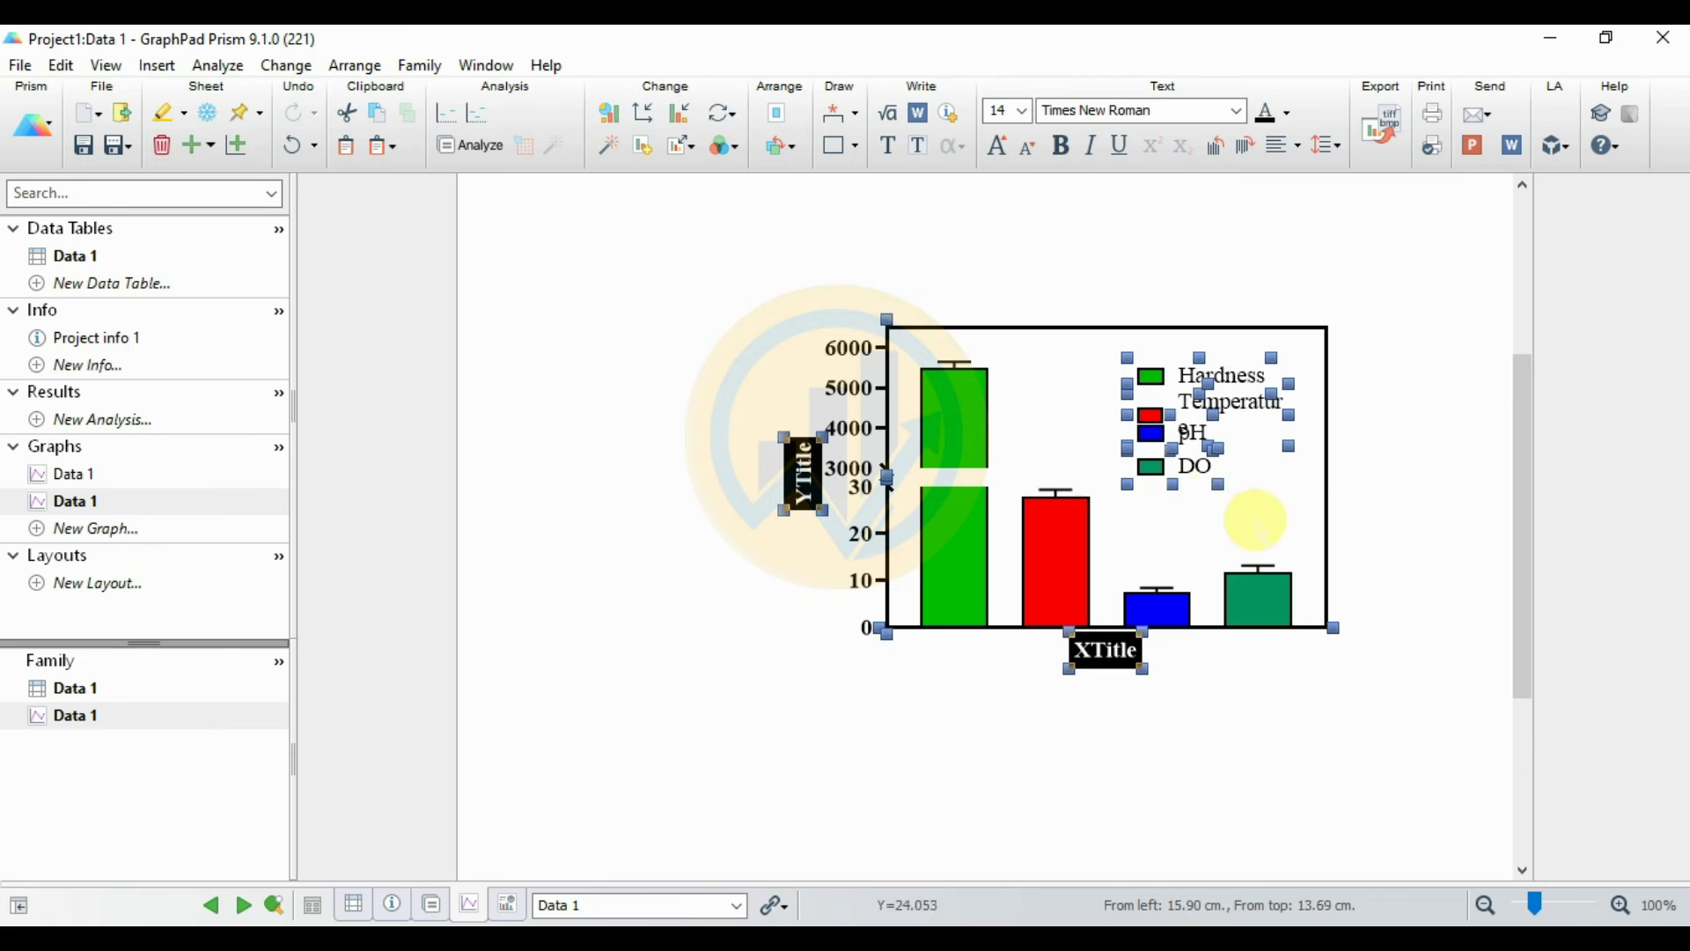
{"action": "left_click", "coordinate": [1404, 516]}
Step: Change the X axis title to "Water Parameters" and remove the Y axis title
{"action": "left_click", "coordinate": [1120, 650]}
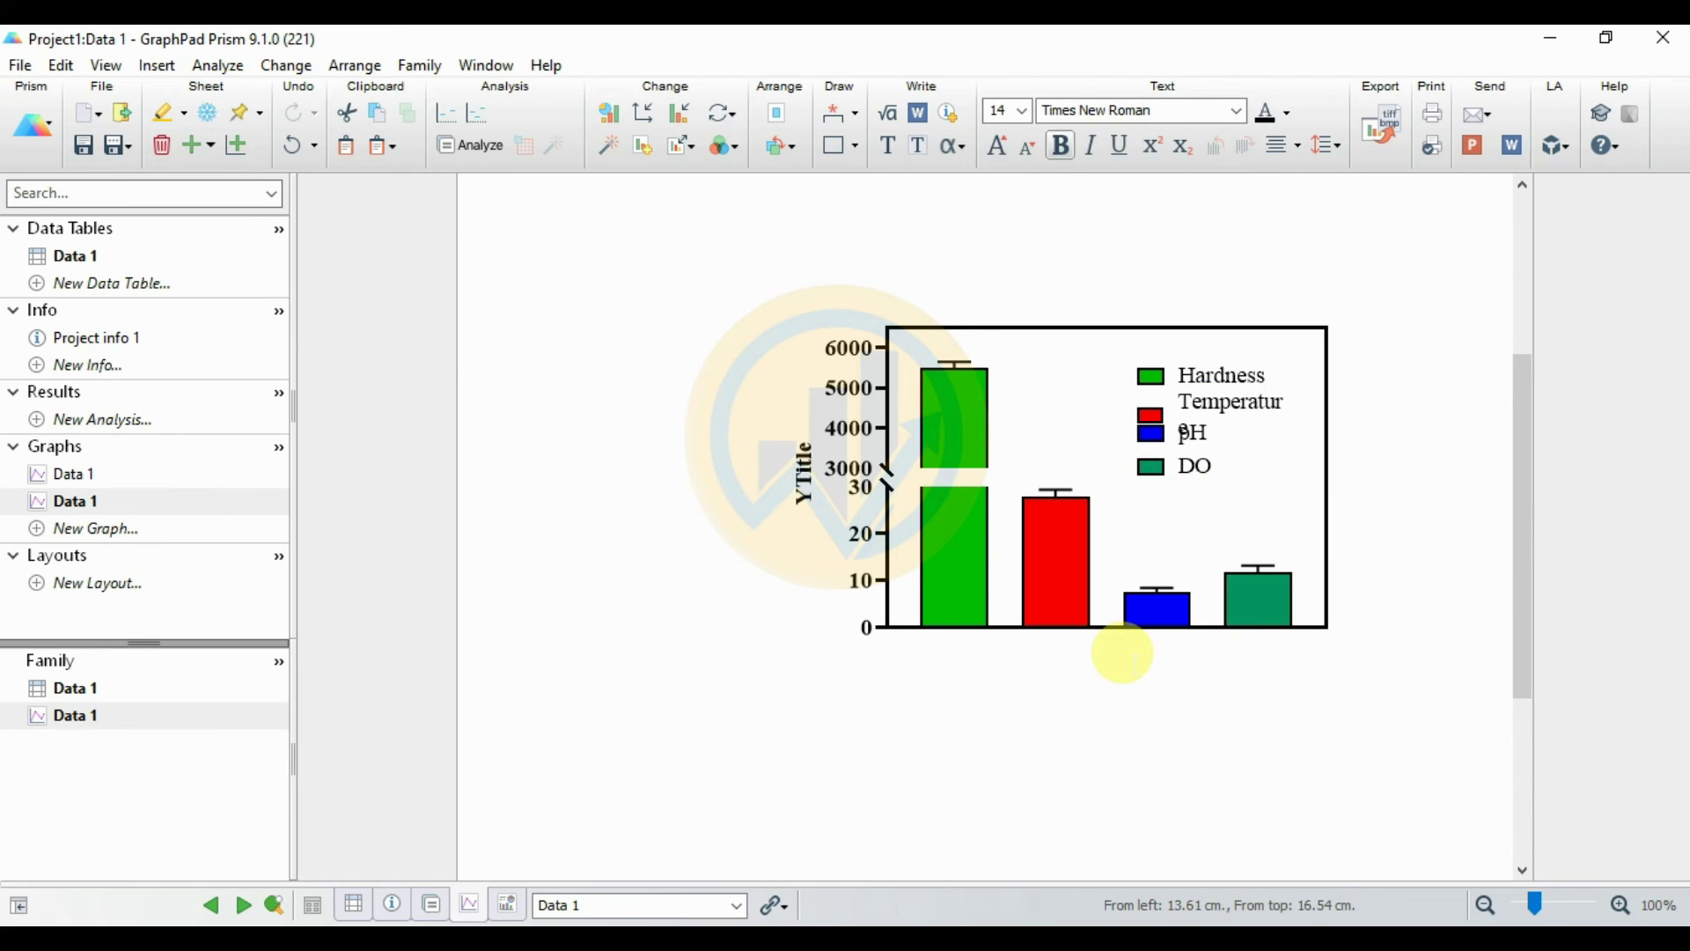
{"action": "type", "text": "Water parameter"}
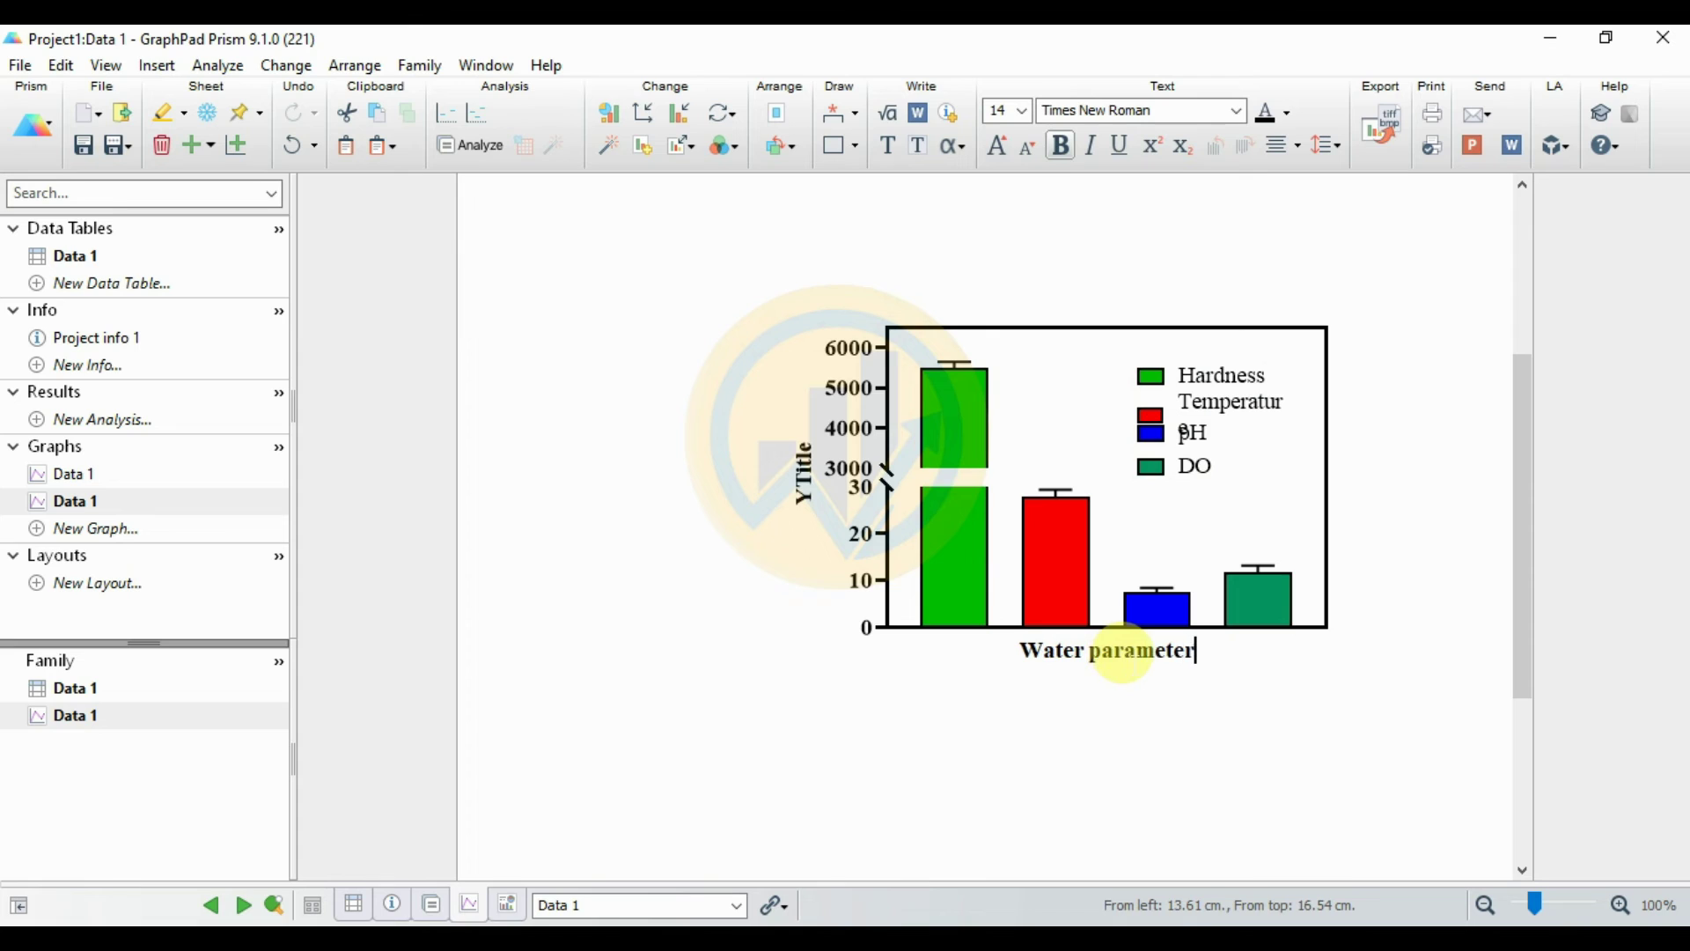
{"action": "type", "text": "s"}
{"action": "left_click", "coordinate": [1098, 653]}
{"action": "key", "text": "BackSpace"}
{"action": "type", "text": "P"}
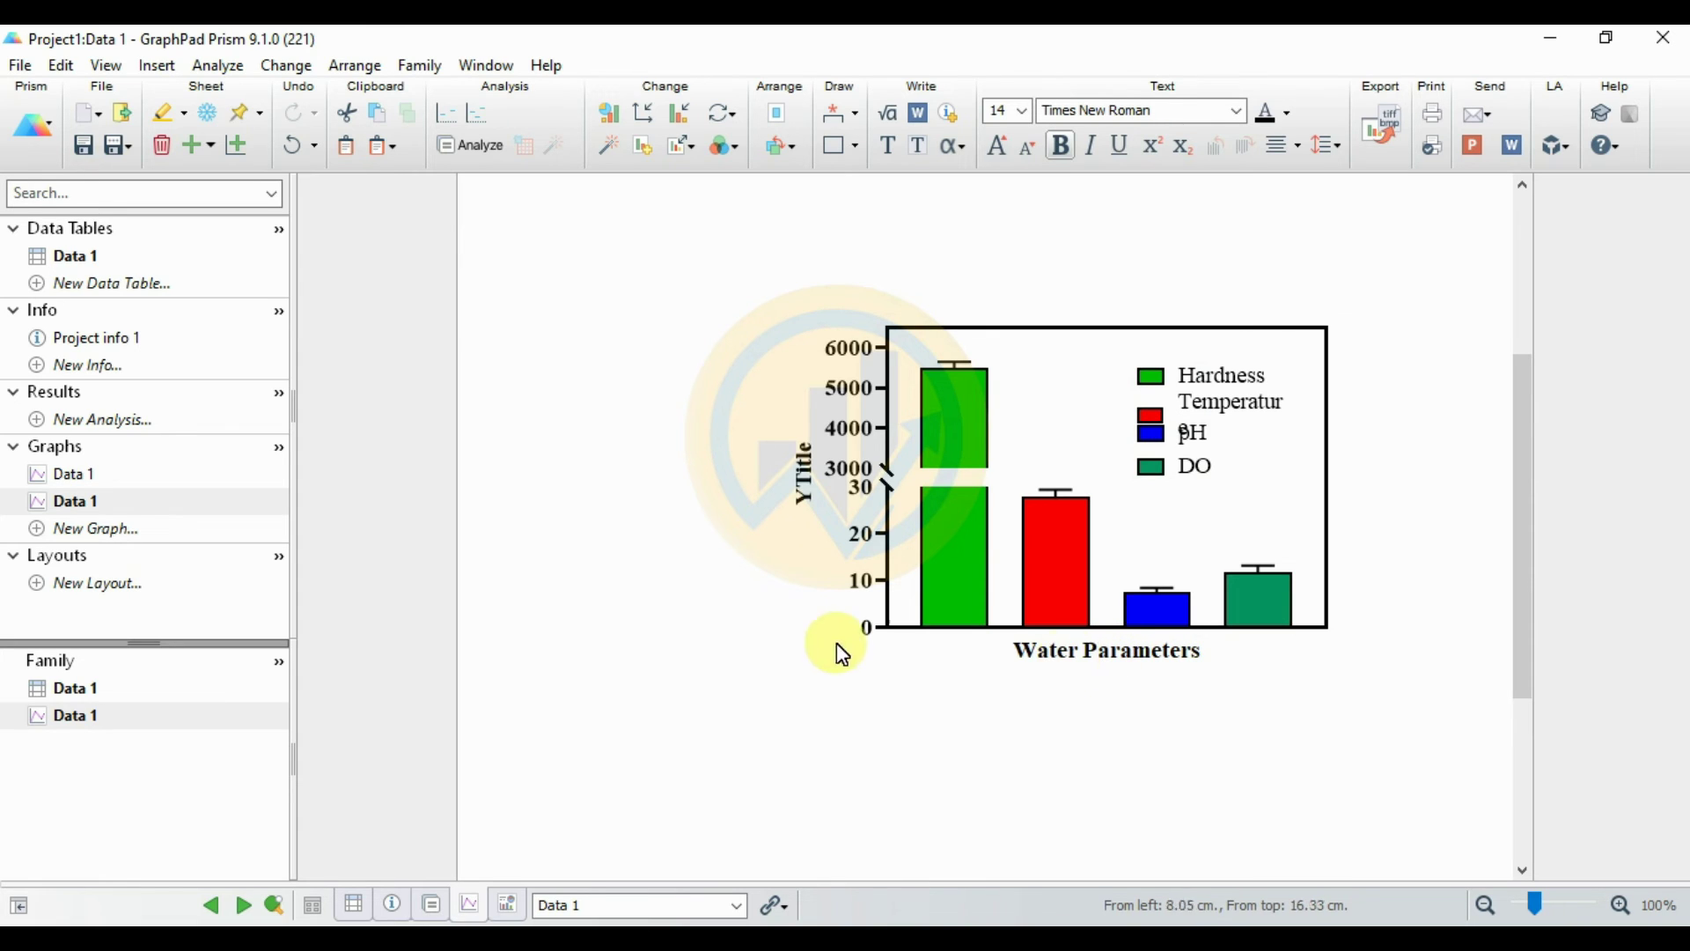
{"action": "left_click", "coordinate": [803, 480]}
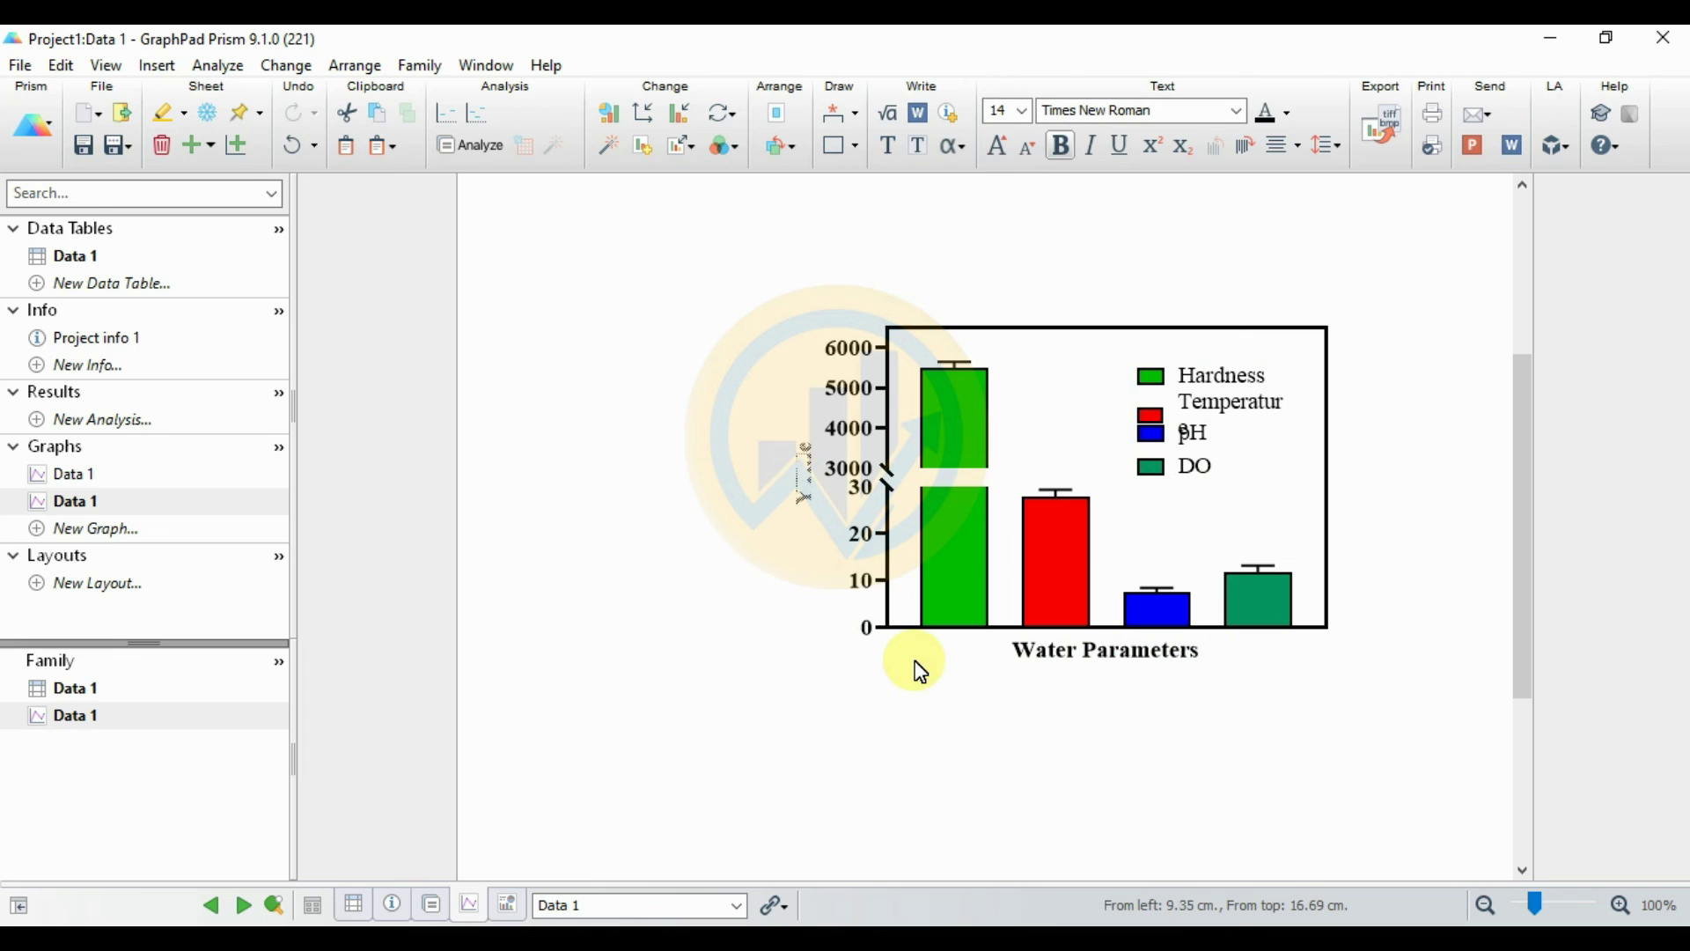
{"action": "left_click", "coordinate": [918, 671]}
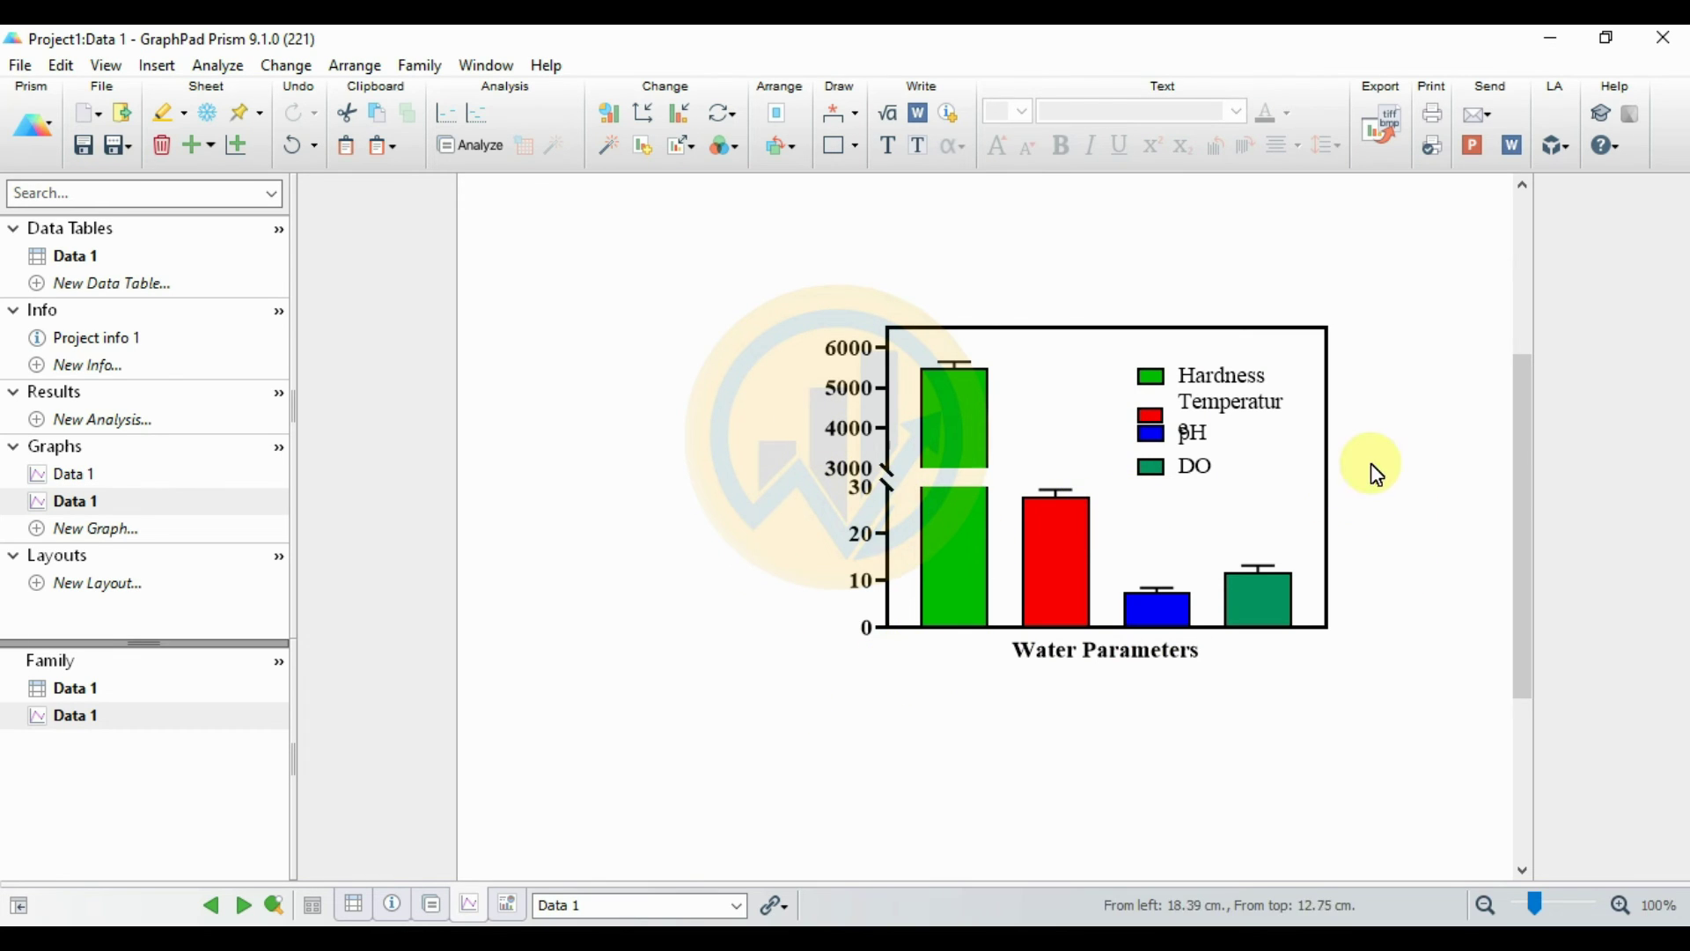
Step: Widen the Temperature legend's text box so that the word fits on a single line
{"action": "left_click", "coordinate": [1197, 439]}
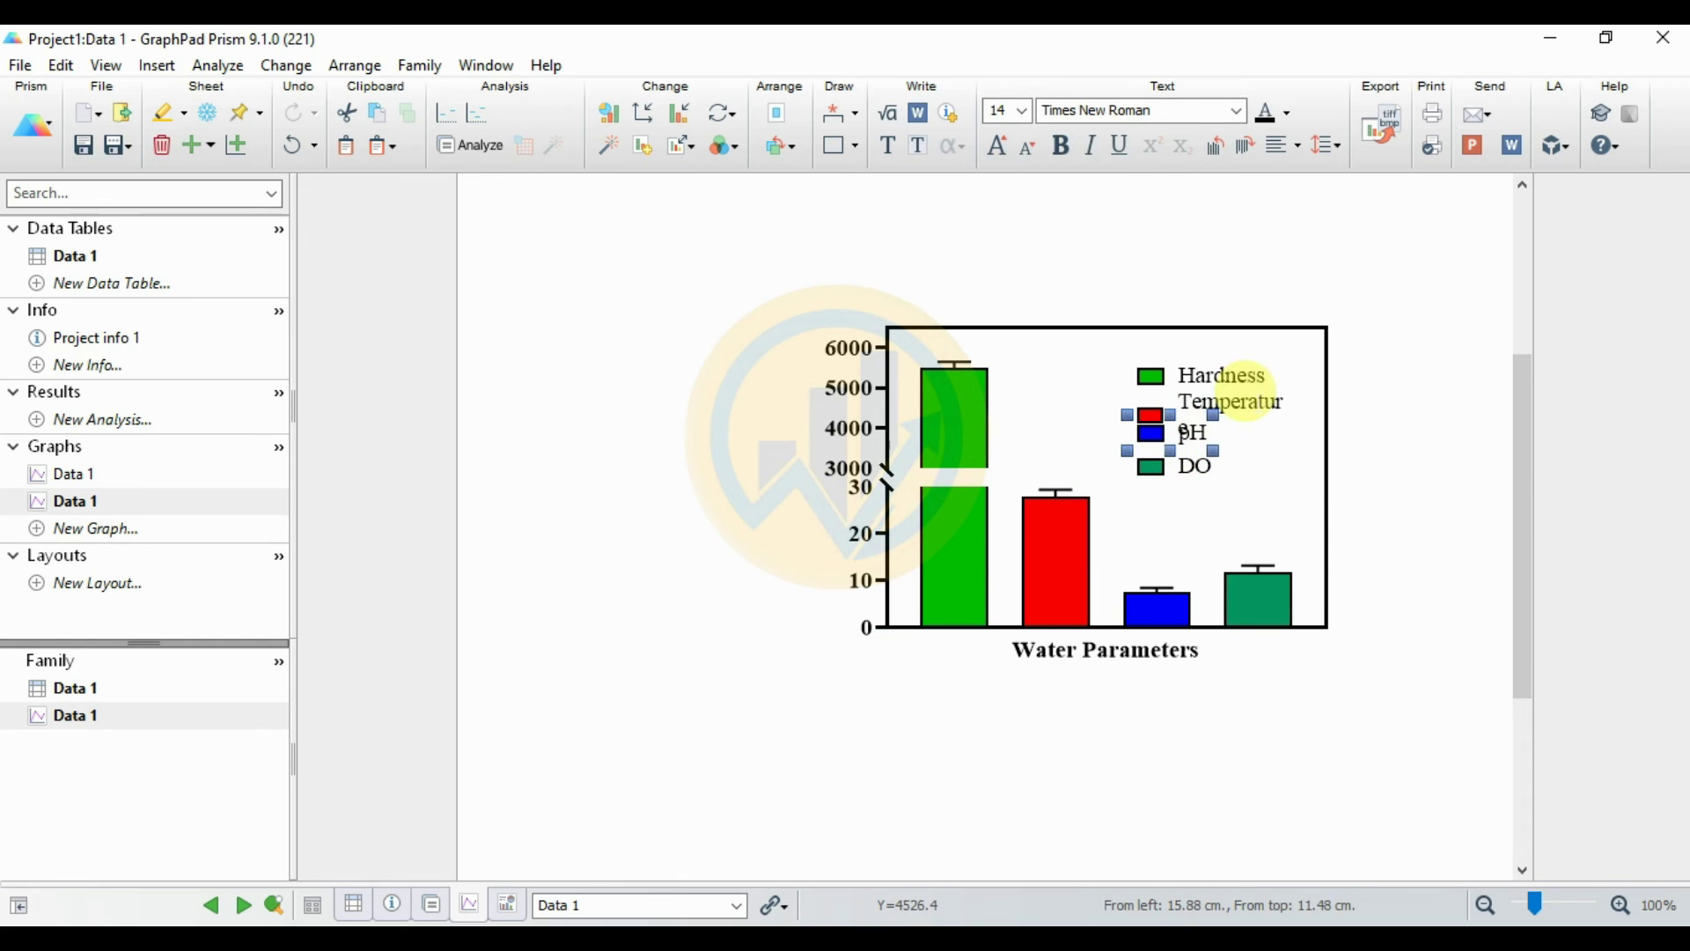
{"action": "mouse_move", "coordinate": [1289, 415]}
{"action": "left_mouse_down"}
{"action": "mouse_move", "coordinate": [1320, 415]}
{"action": "mouse_move", "coordinate": [1302, 415]}
{"action": "left_mouse_up"}
{"action": "left_click", "coordinate": [1415, 461]}
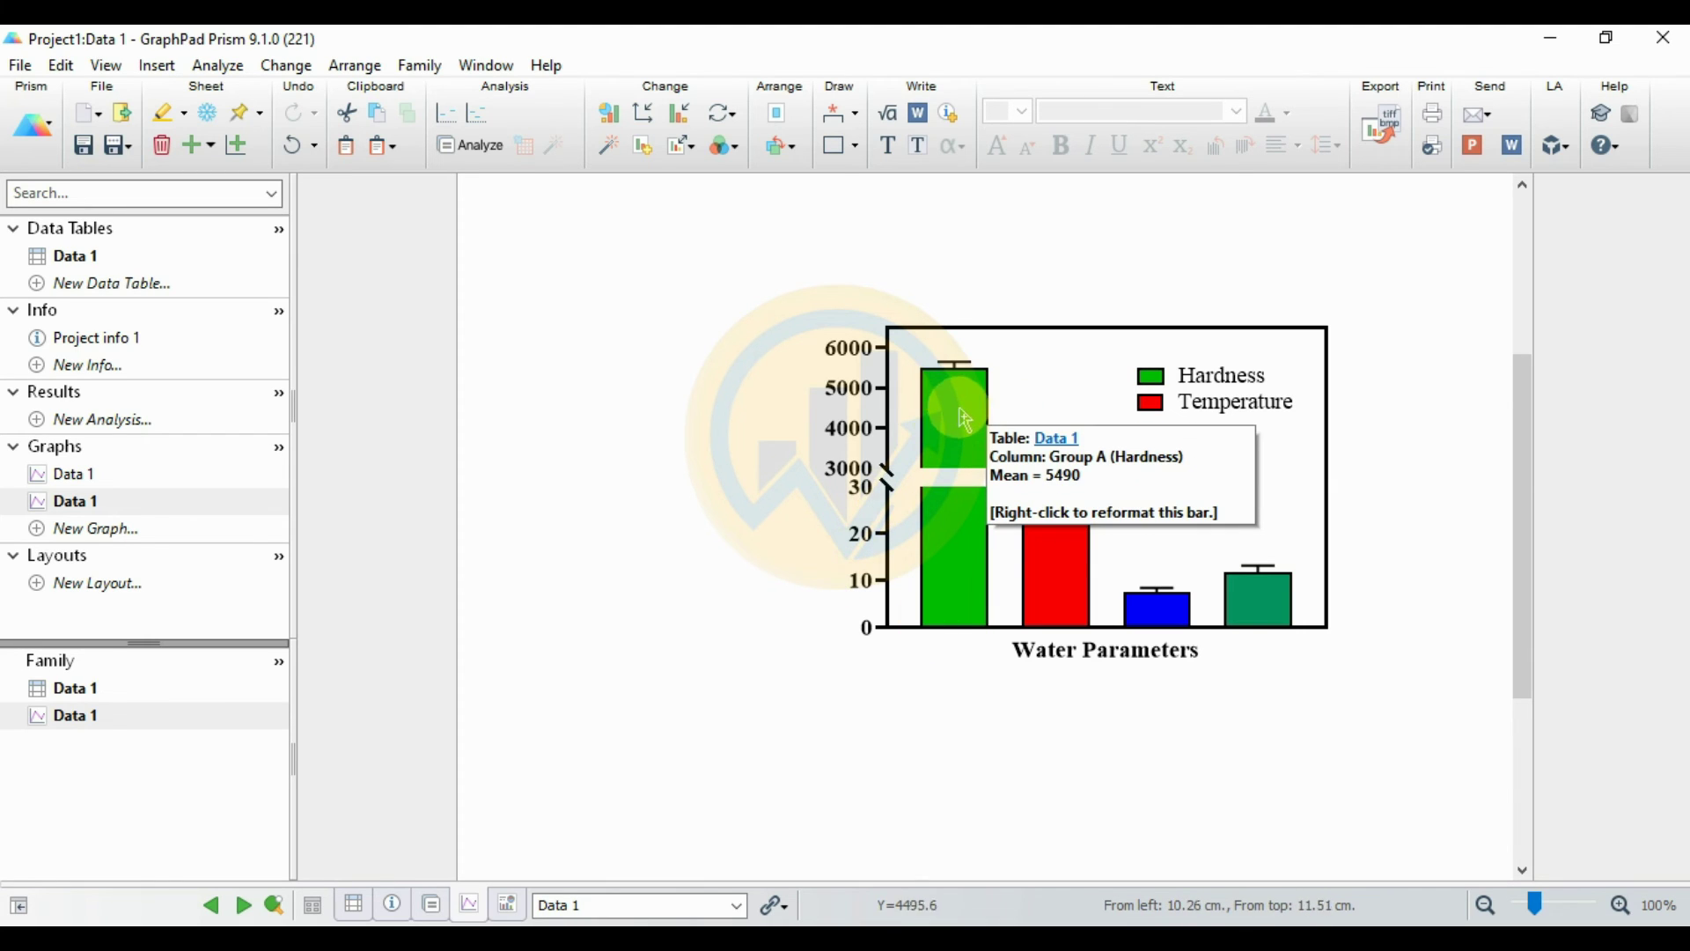
Step: Annotate the bars with their plotted values (mean, median...) above the bars and error bars
{"action": "left_click", "coordinate": [683, 113]}
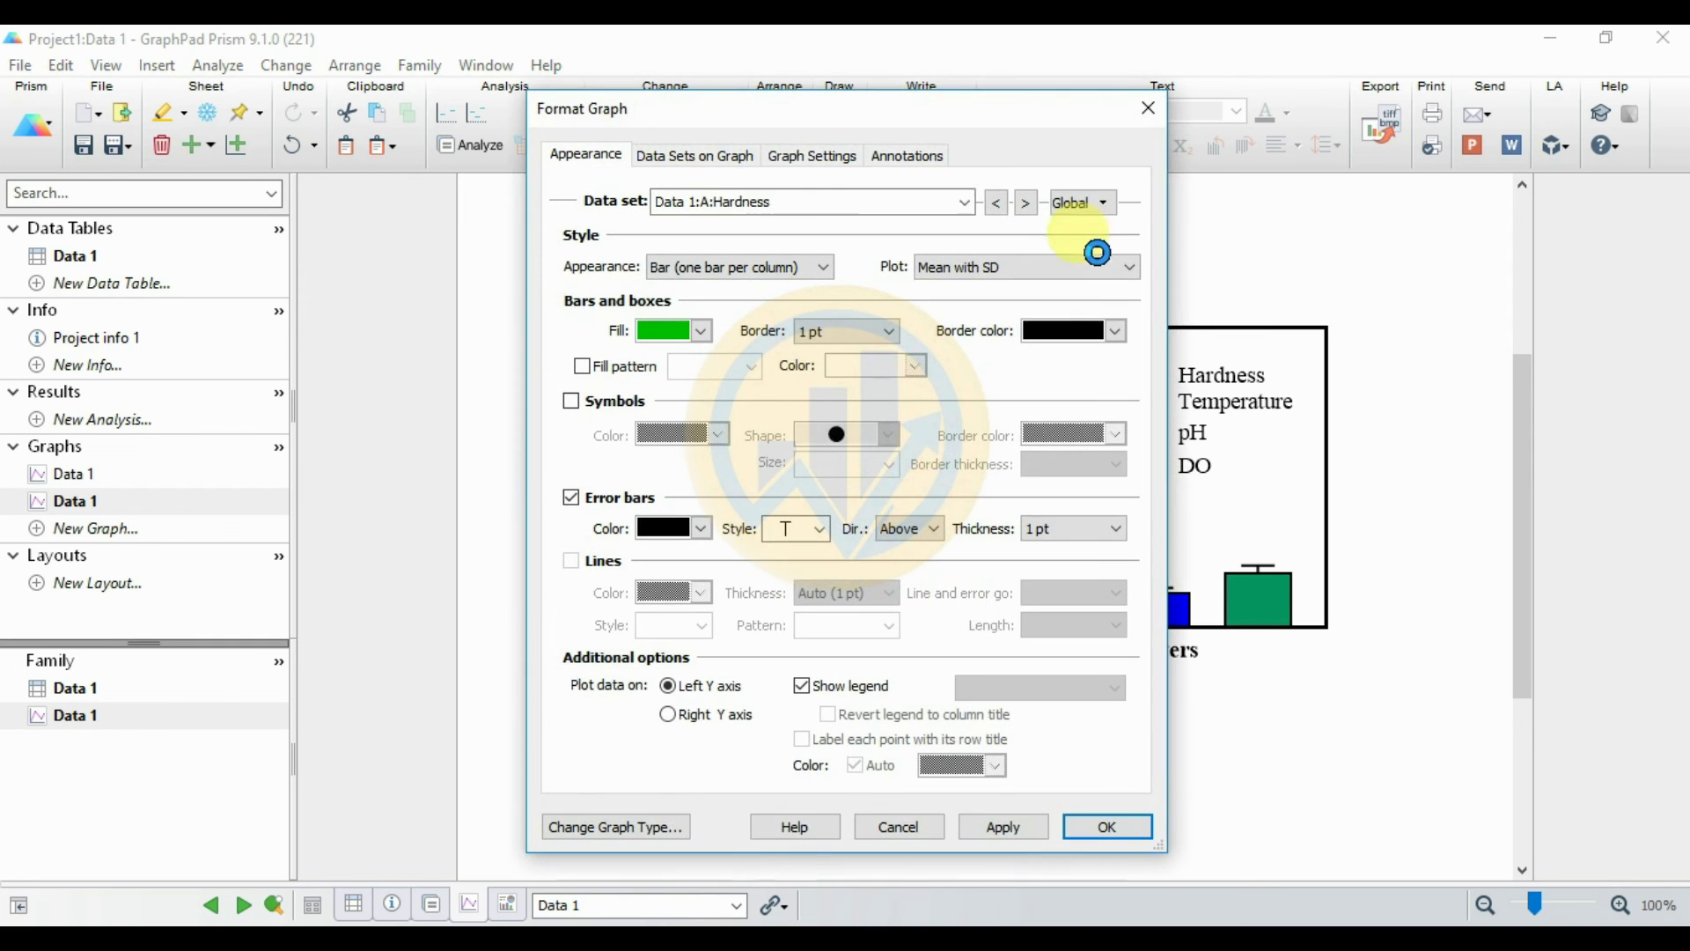
{"action": "left_click_drag", "start_coordinate": [962, 113], "coordinate": [556, 114]}
{"action": "left_click", "coordinate": [498, 155]}
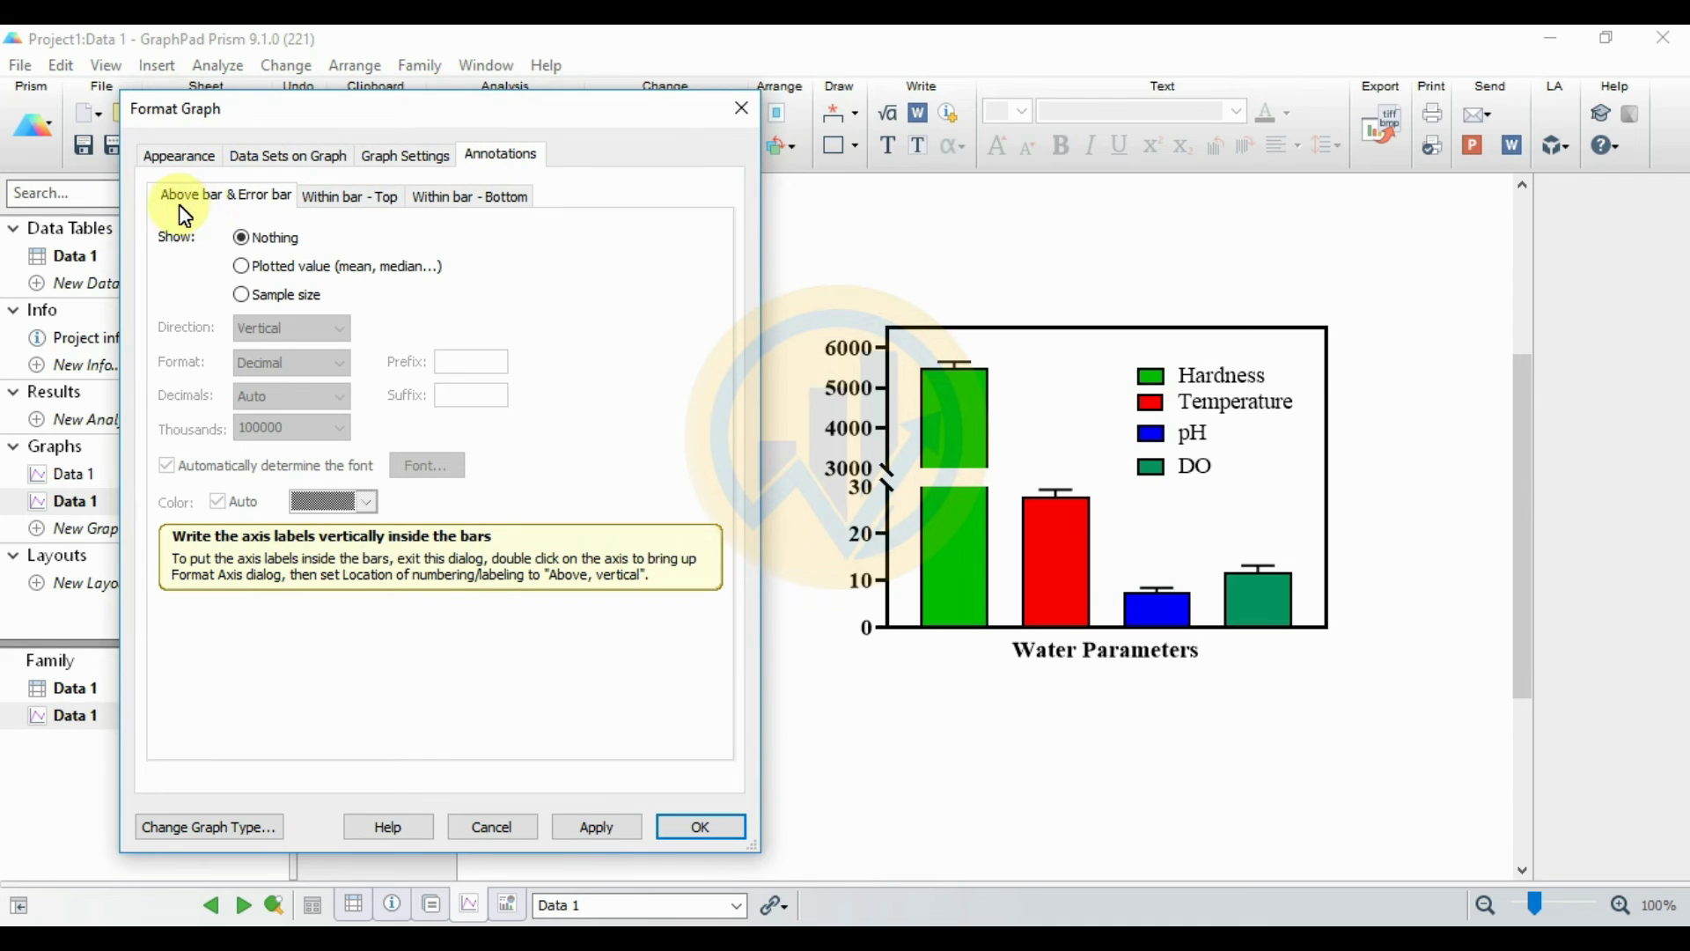
{"action": "left_click", "coordinate": [245, 271]}
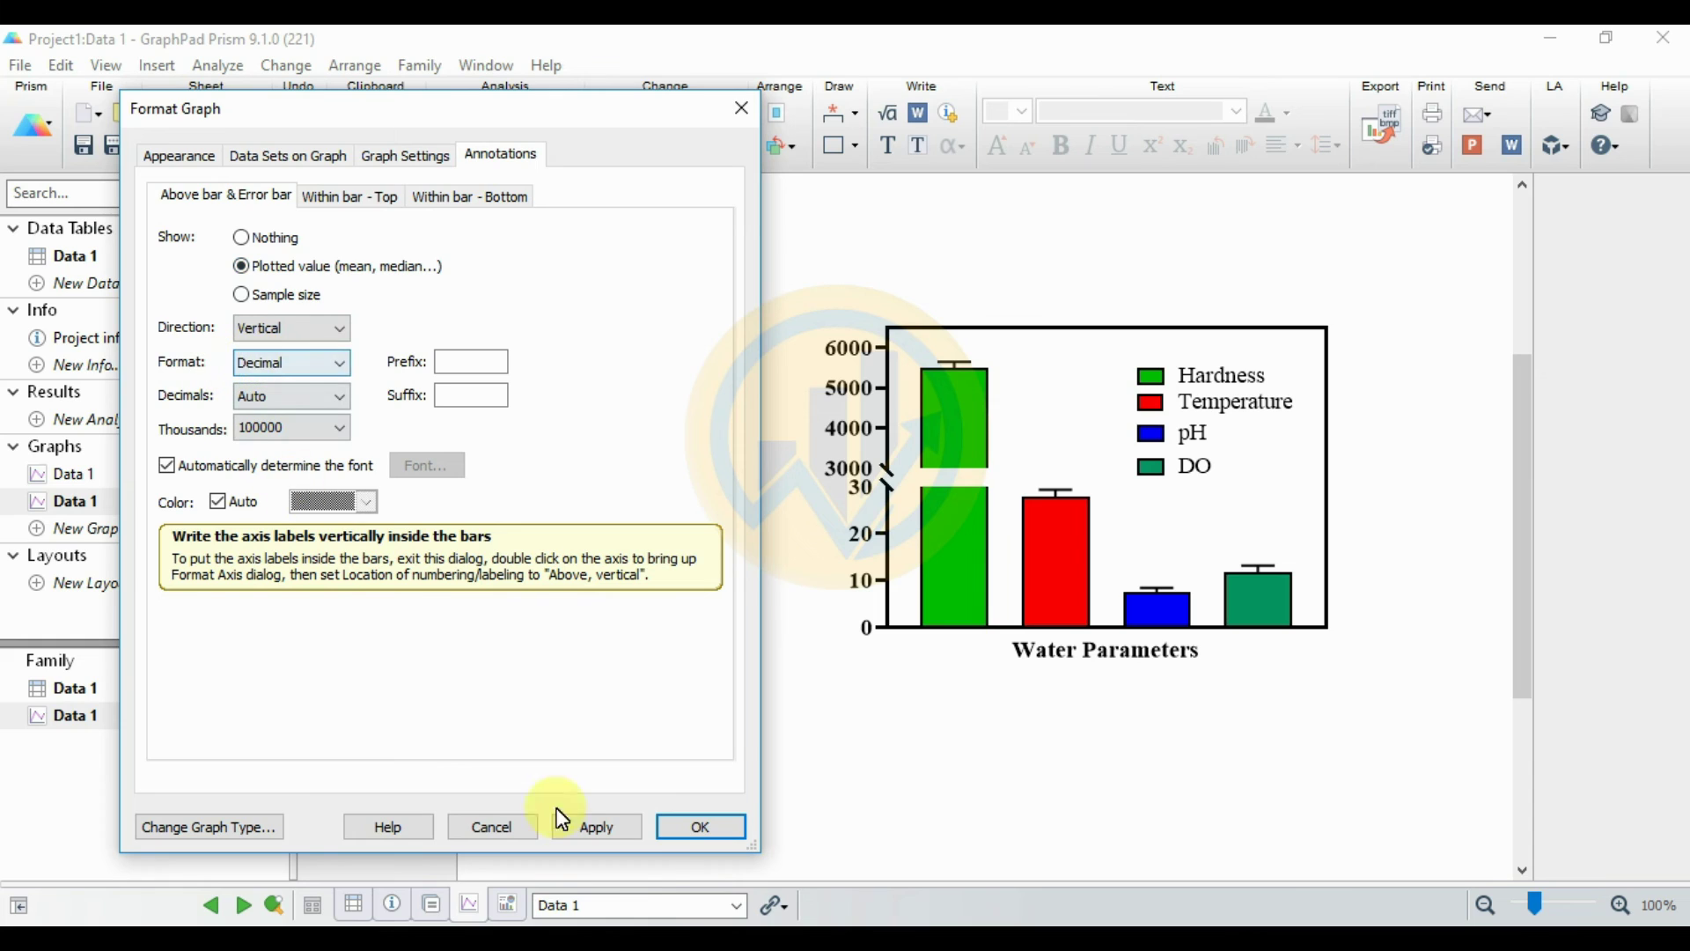
{"action": "left_click", "coordinate": [625, 832]}
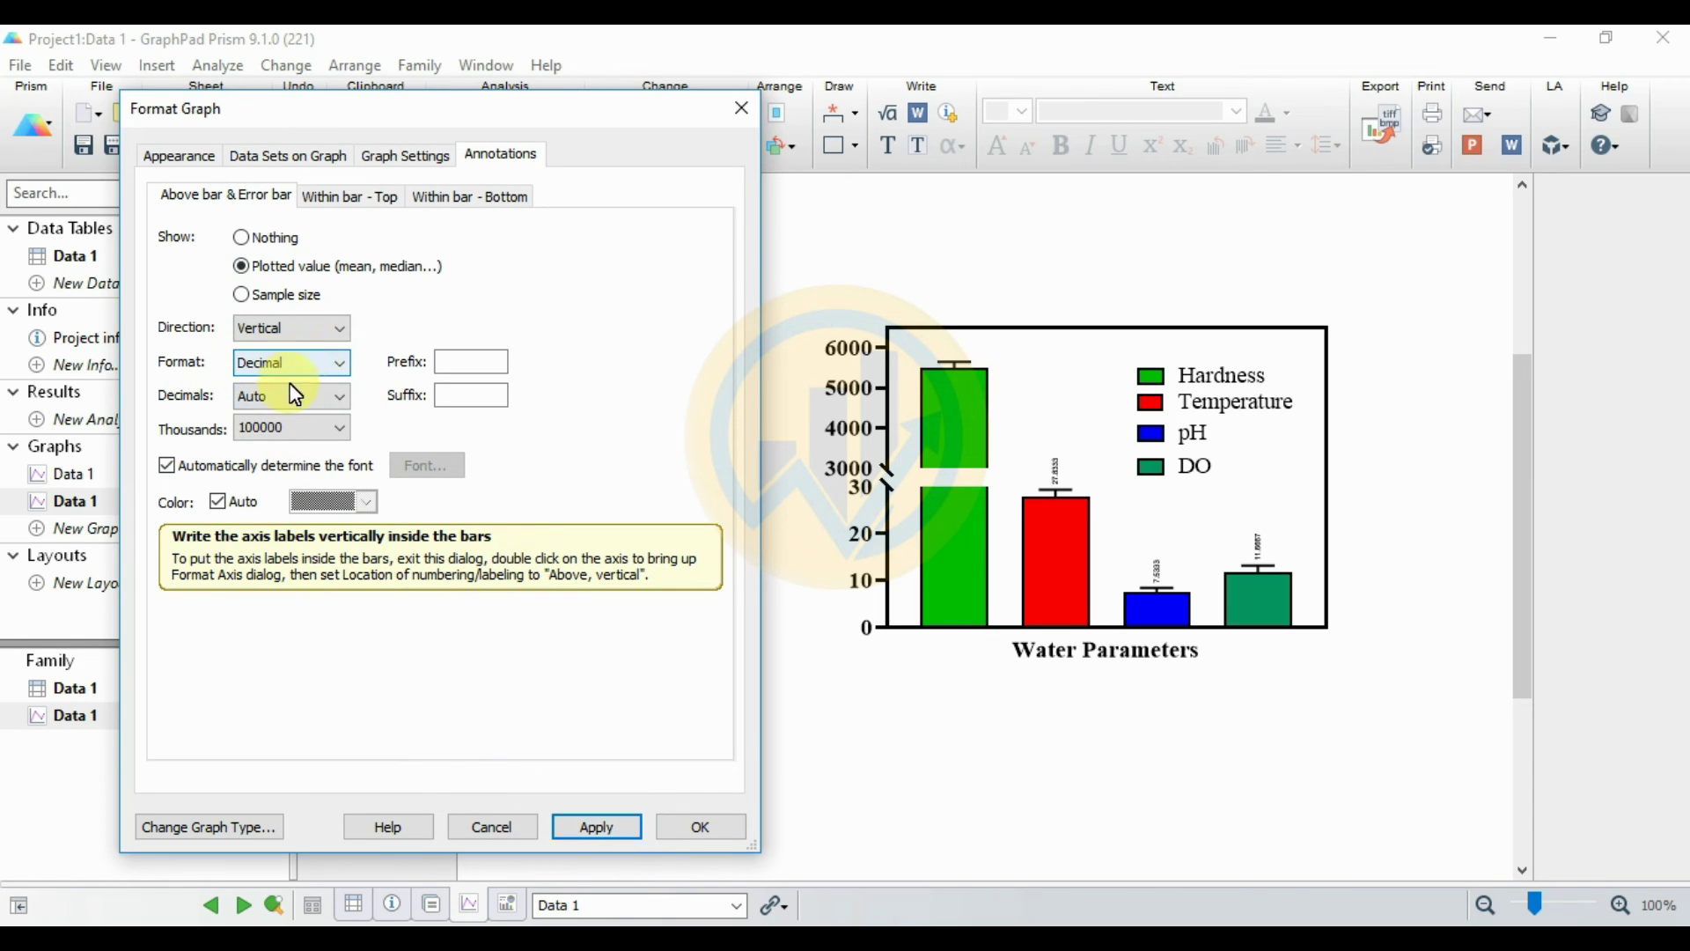
Step: Set the value labels above the bars to horizontal direction with 2 decimals
{"action": "left_click", "coordinate": [302, 362]}
{"action": "left_click", "coordinate": [310, 363]}
{"action": "left_click", "coordinate": [319, 328]}
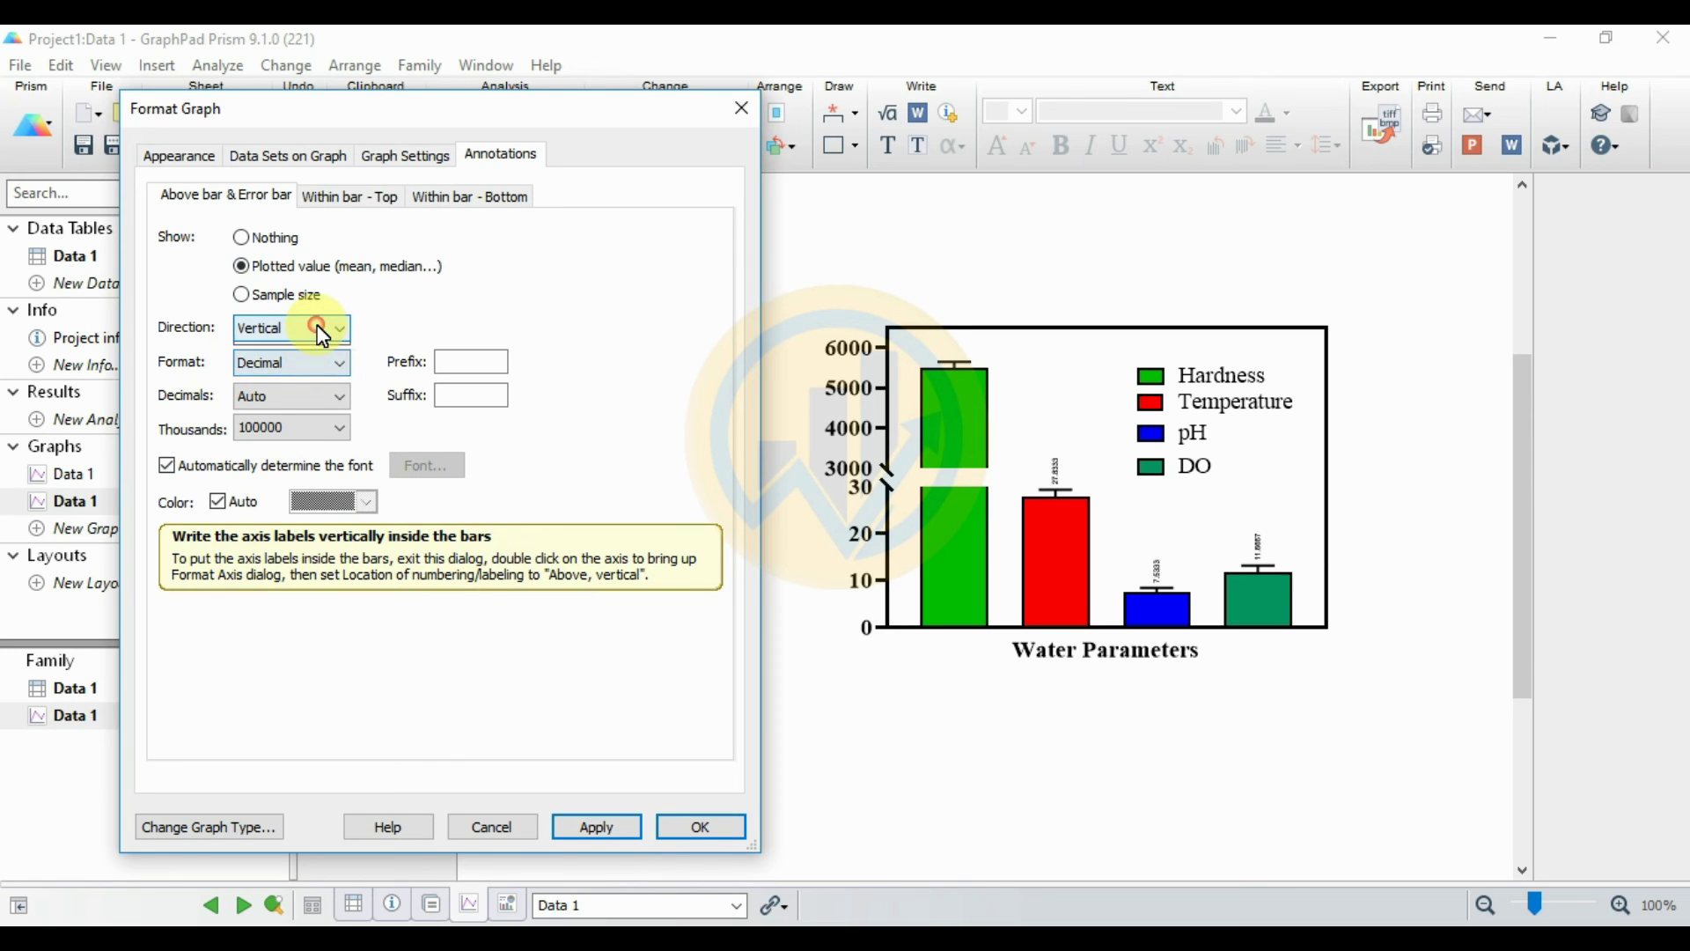
{"action": "left_click", "coordinate": [265, 367]}
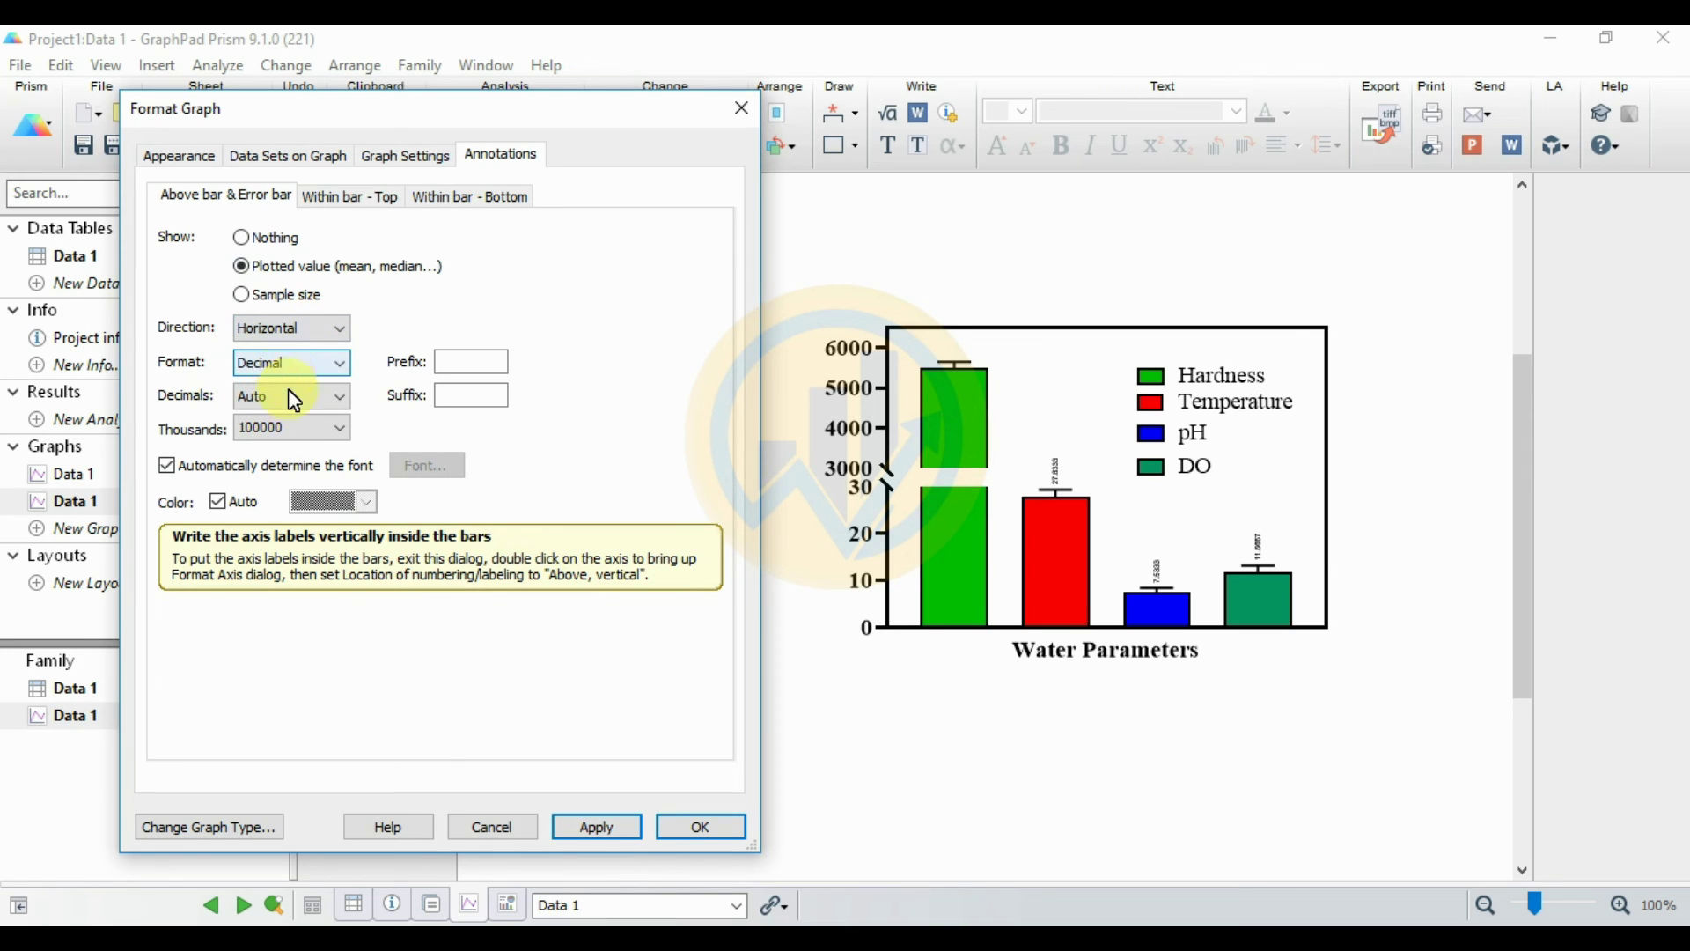
{"action": "left_click", "coordinate": [315, 396]}
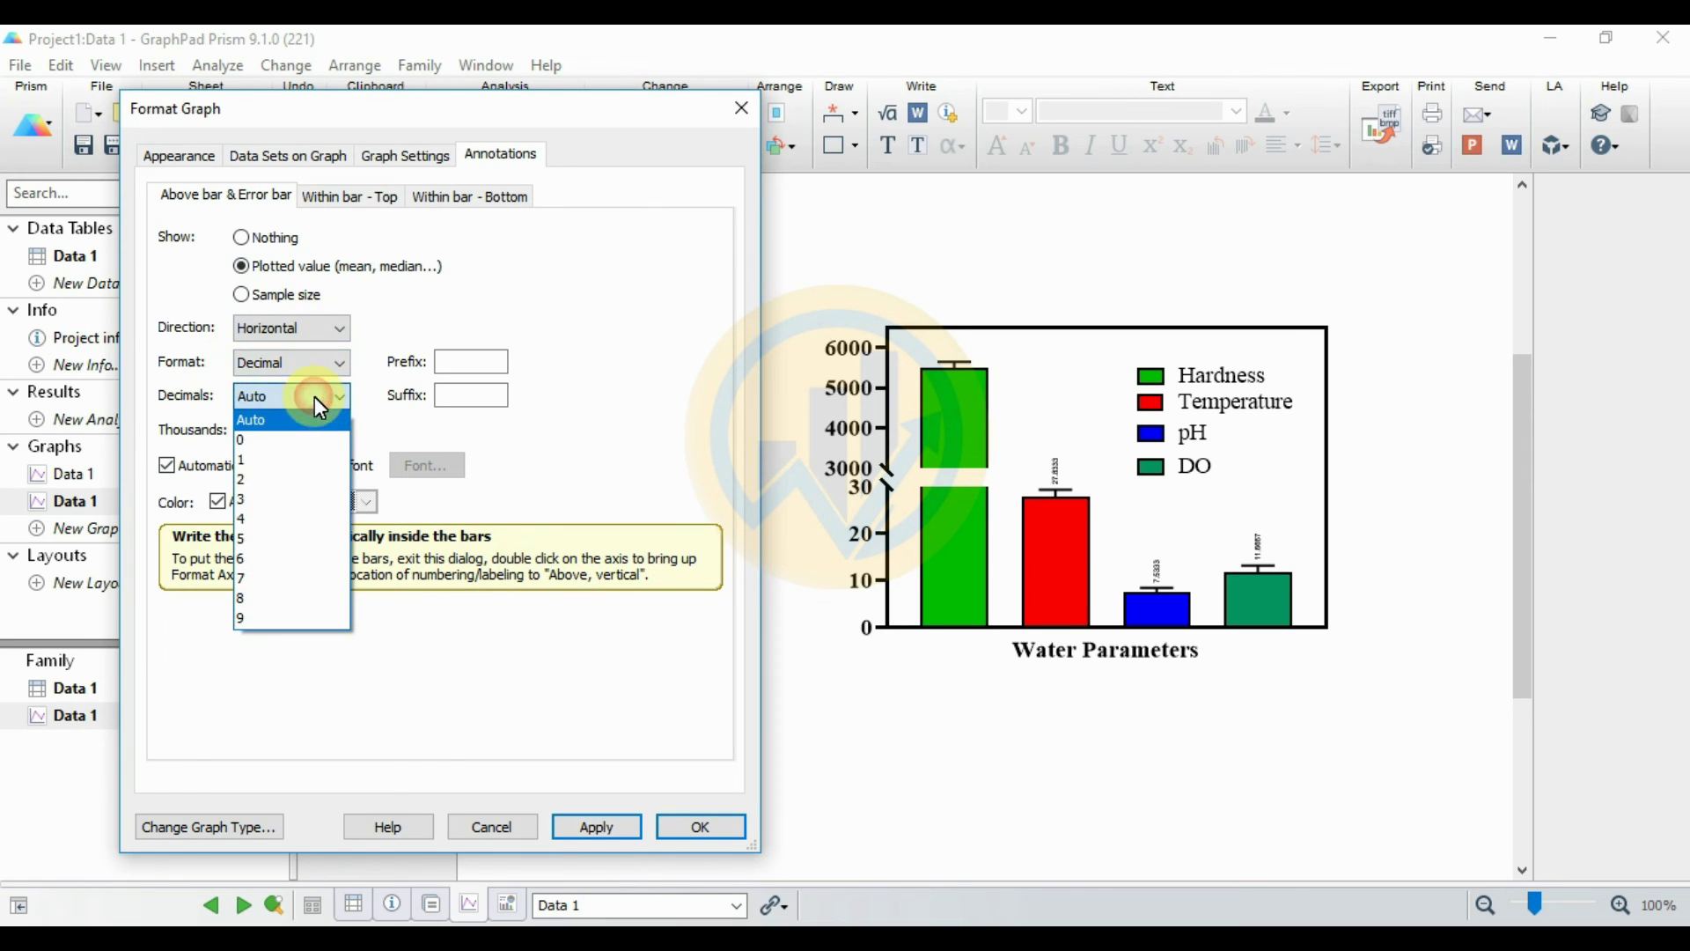
{"action": "left_click", "coordinate": [264, 481]}
{"action": "left_click", "coordinate": [604, 831]}
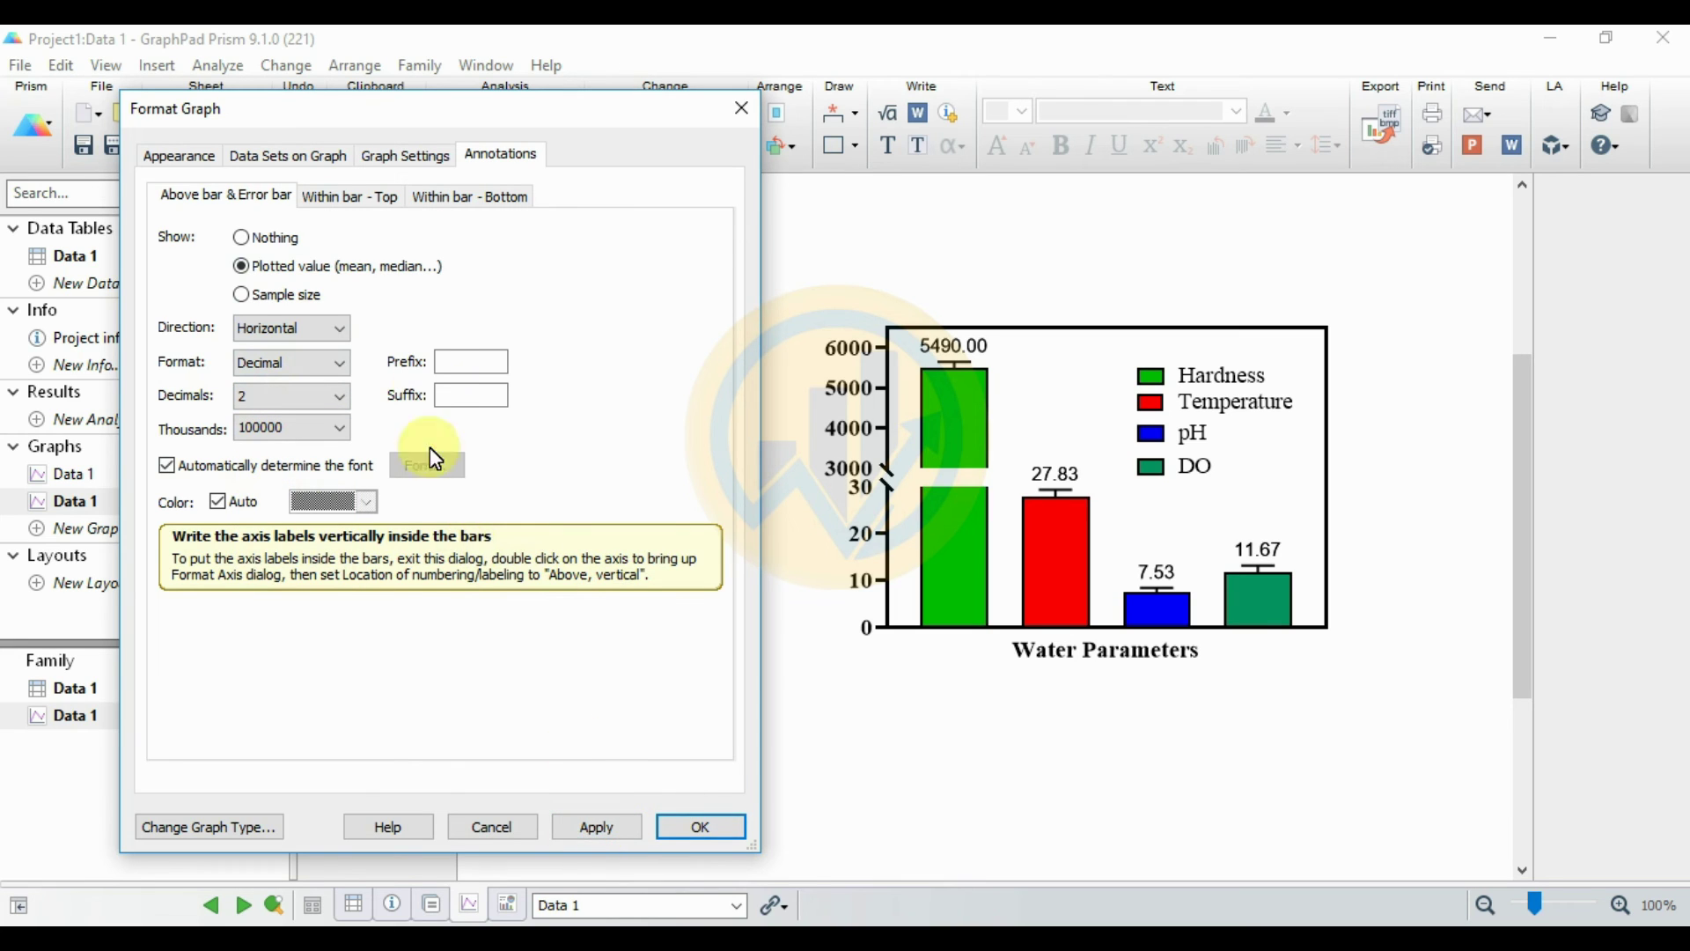
Step: Turn off automatic font selection for the value labels and set their font to Times New Roman, Regular, size 14
{"action": "left_click", "coordinate": [168, 468]}
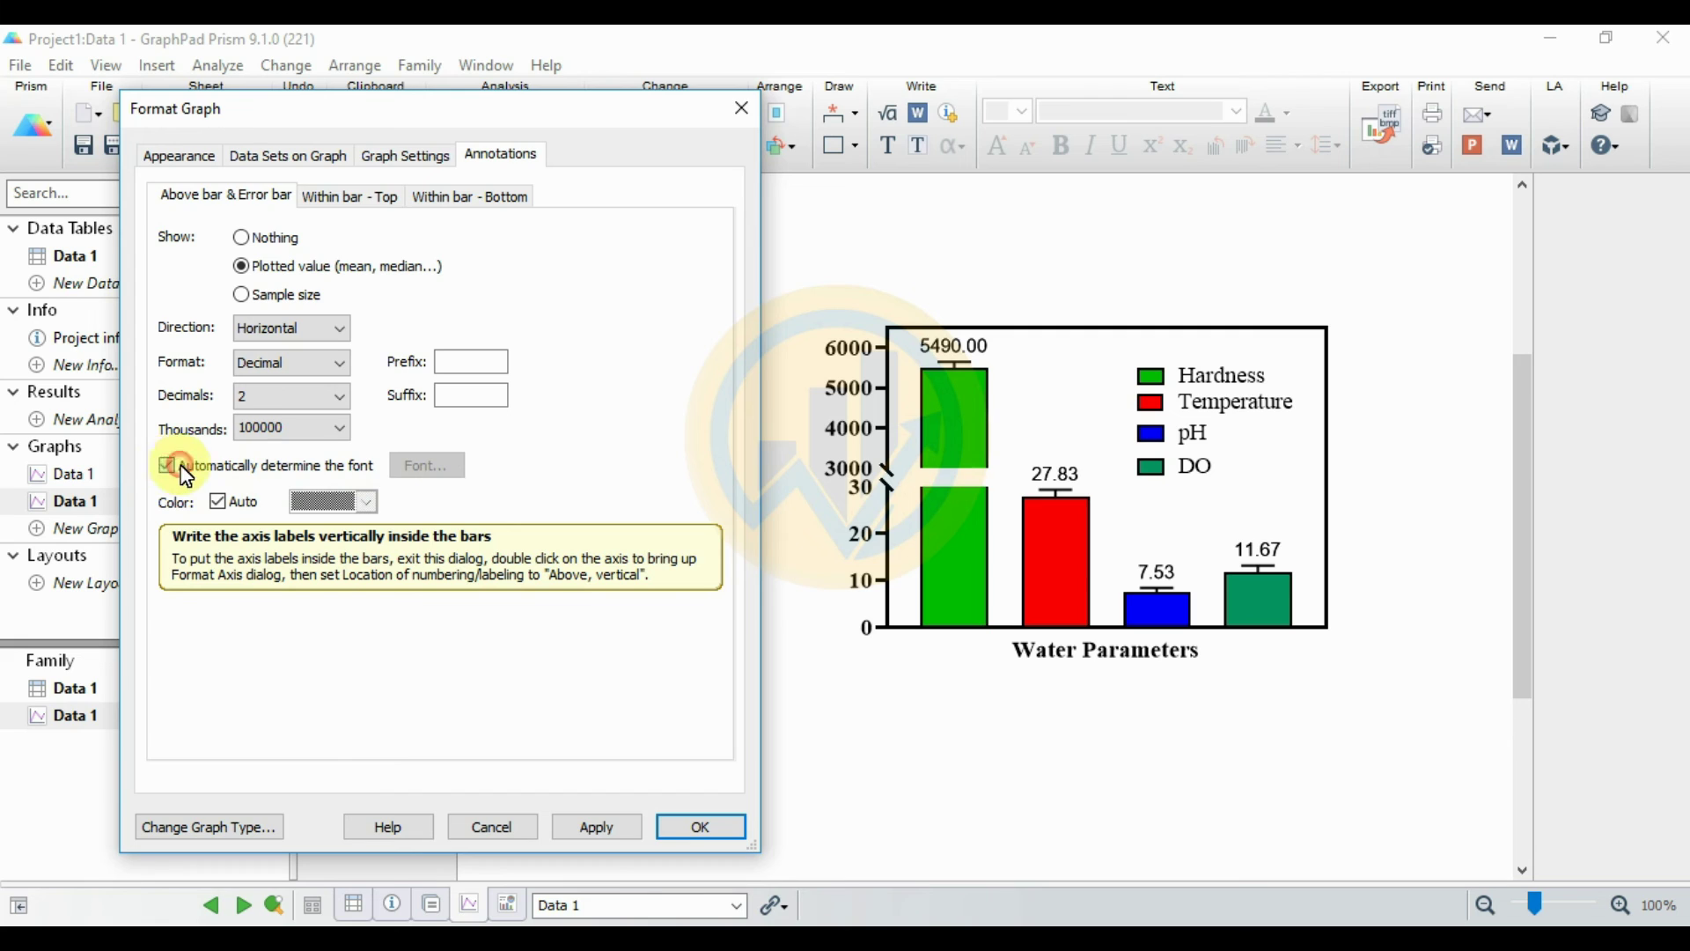
{"action": "left_click", "coordinate": [427, 466]}
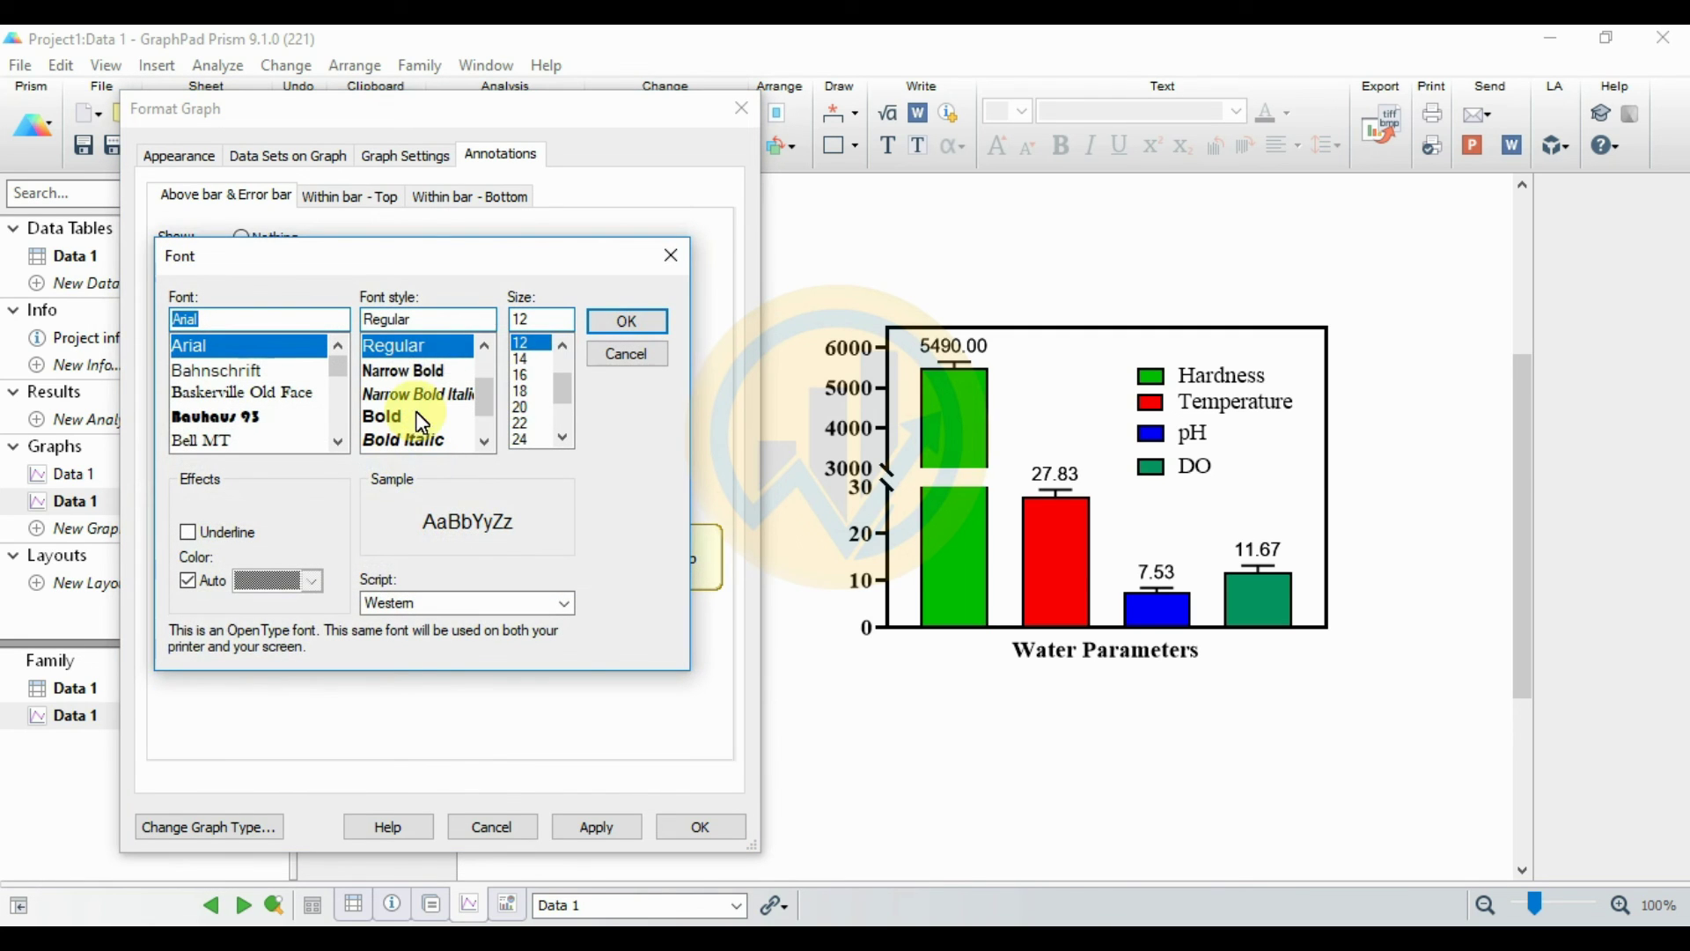
{"action": "left_click", "coordinate": [254, 326]}
{"action": "left_click_drag", "start_coordinate": [254, 334], "coordinate": [155, 324]}
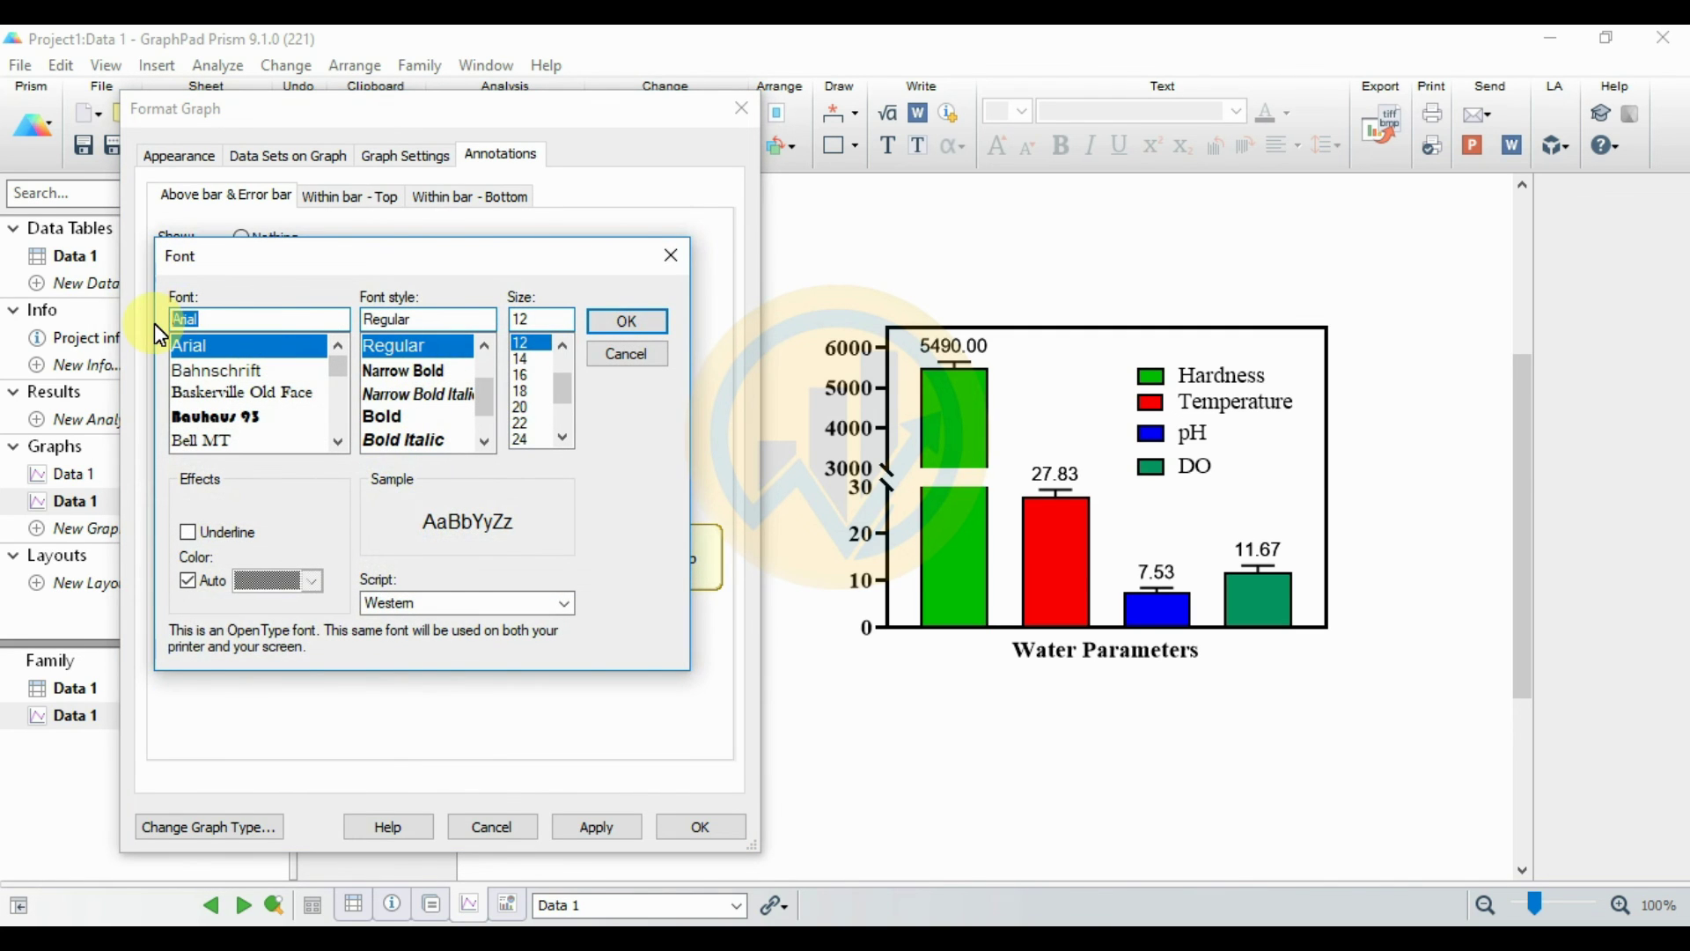
{"action": "type", "text": "time"}
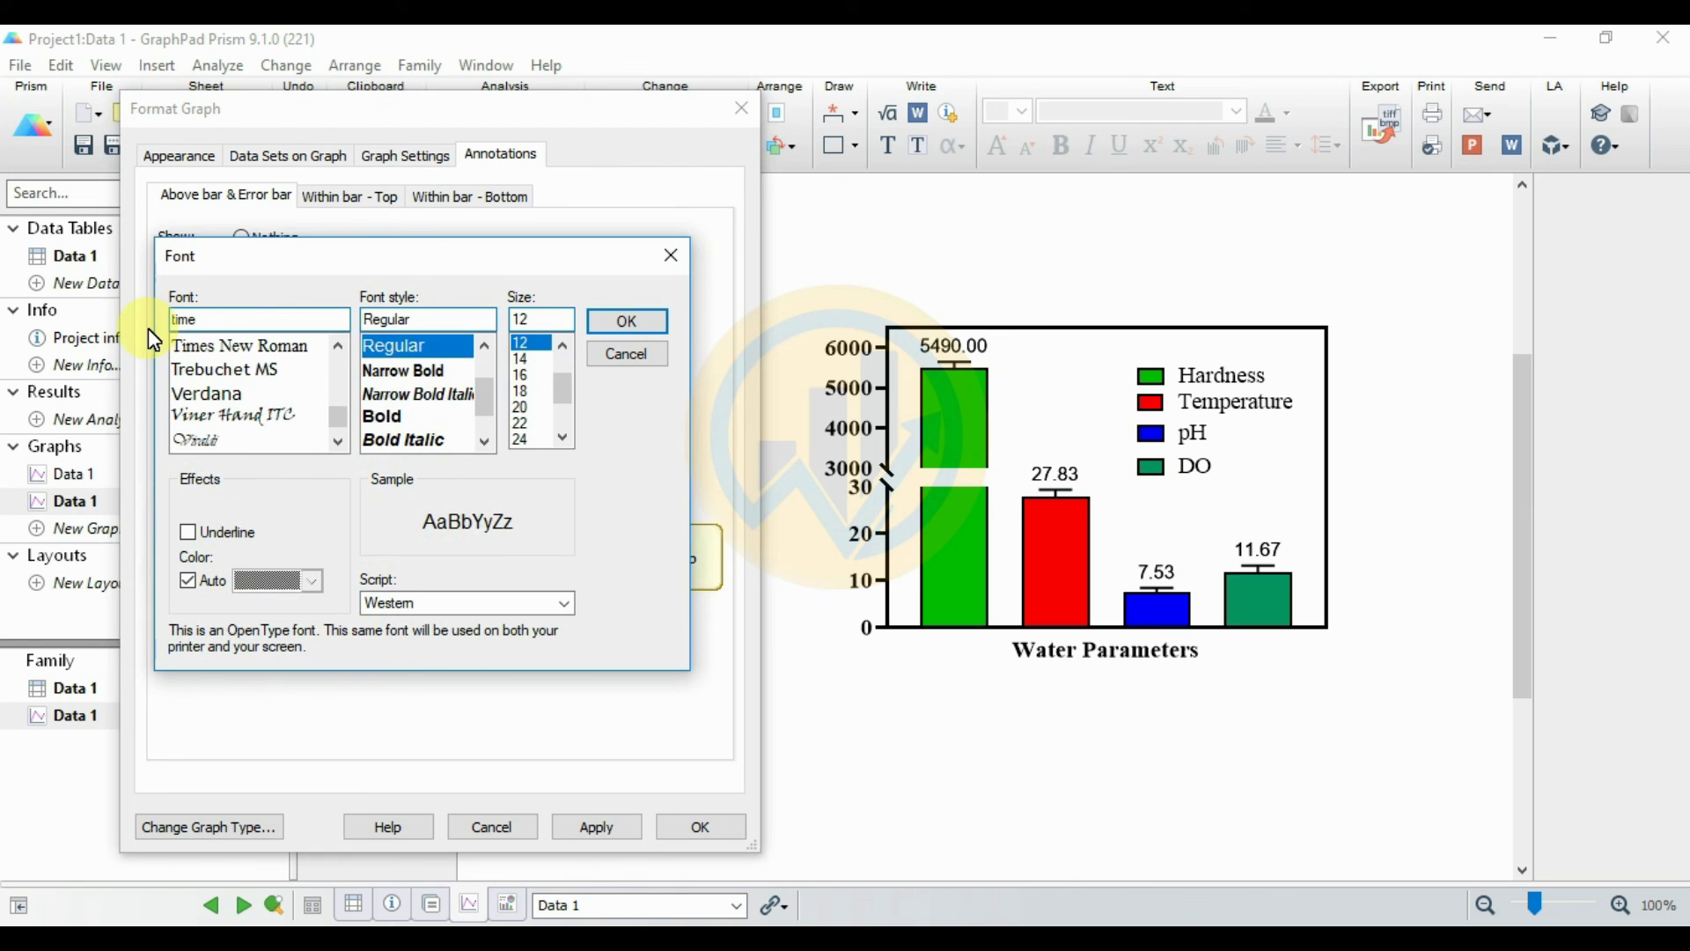
{"action": "left_click", "coordinate": [238, 345]}
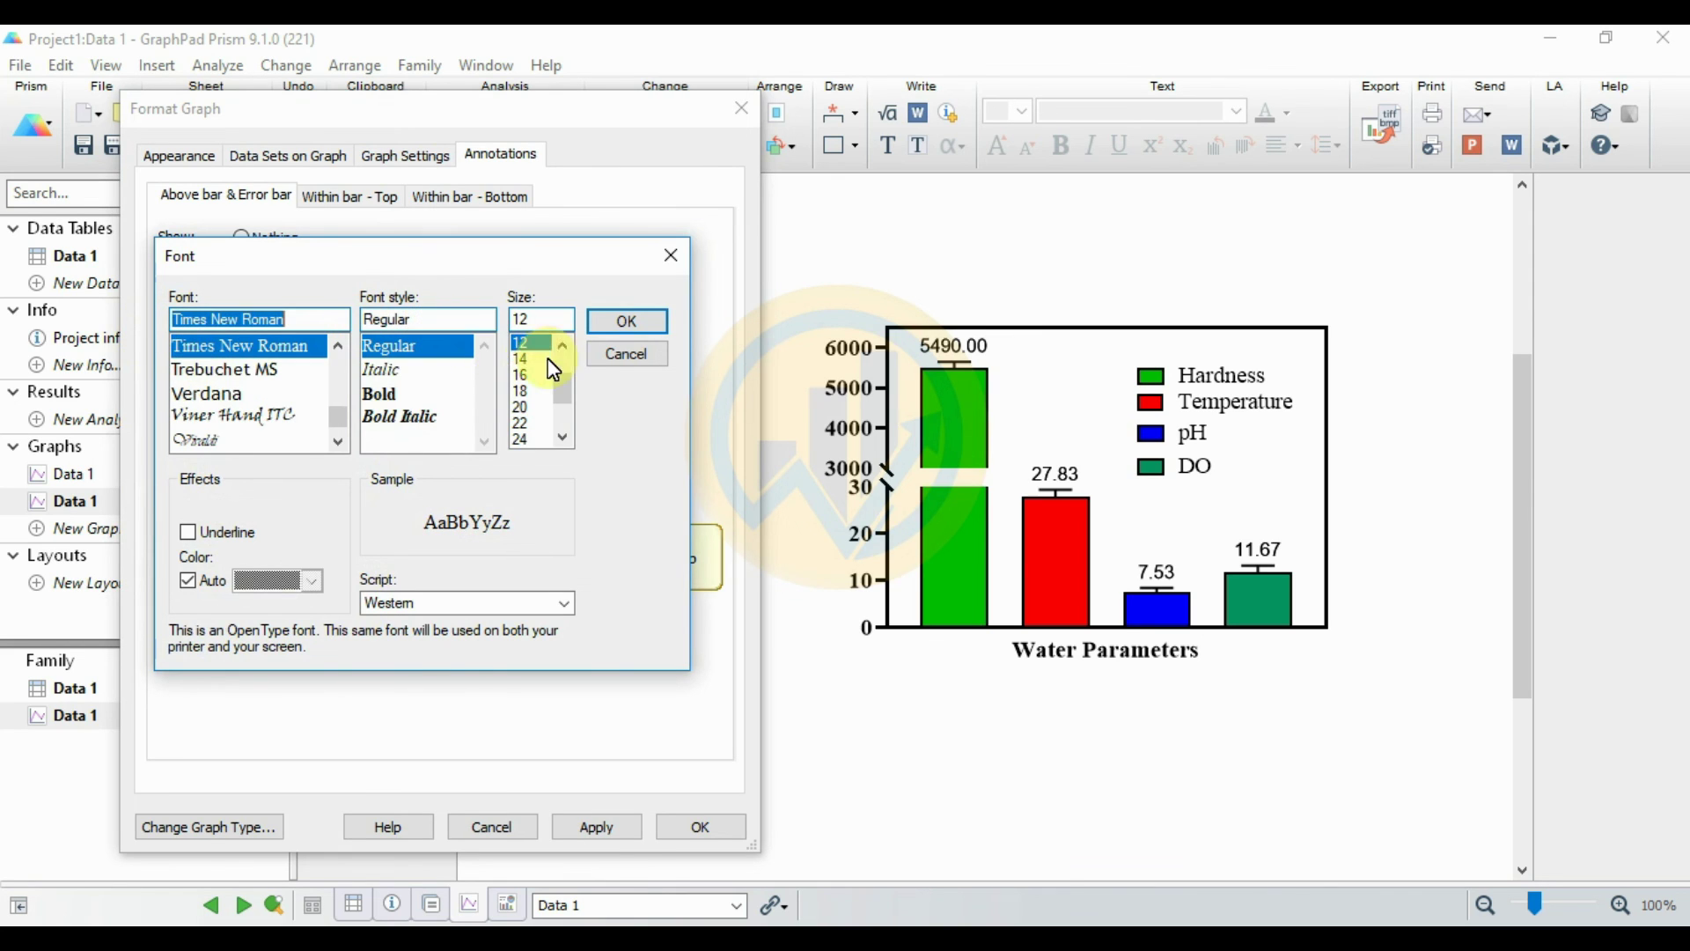
{"action": "left_click", "coordinate": [525, 358]}
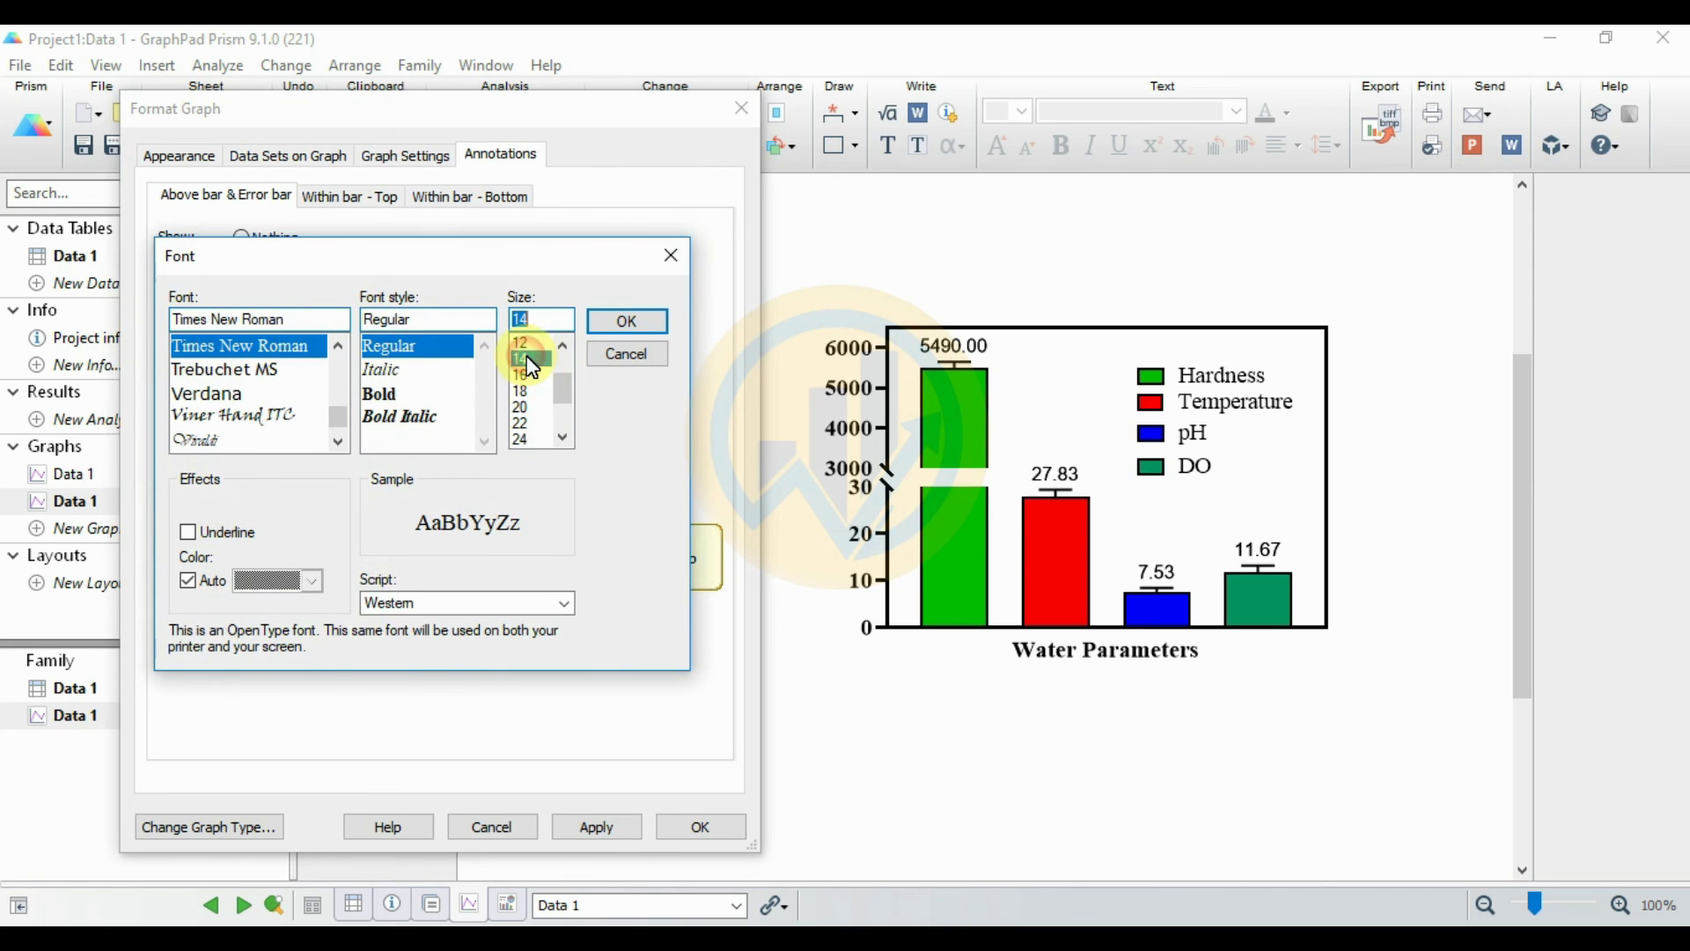
{"action": "left_click", "coordinate": [632, 324]}
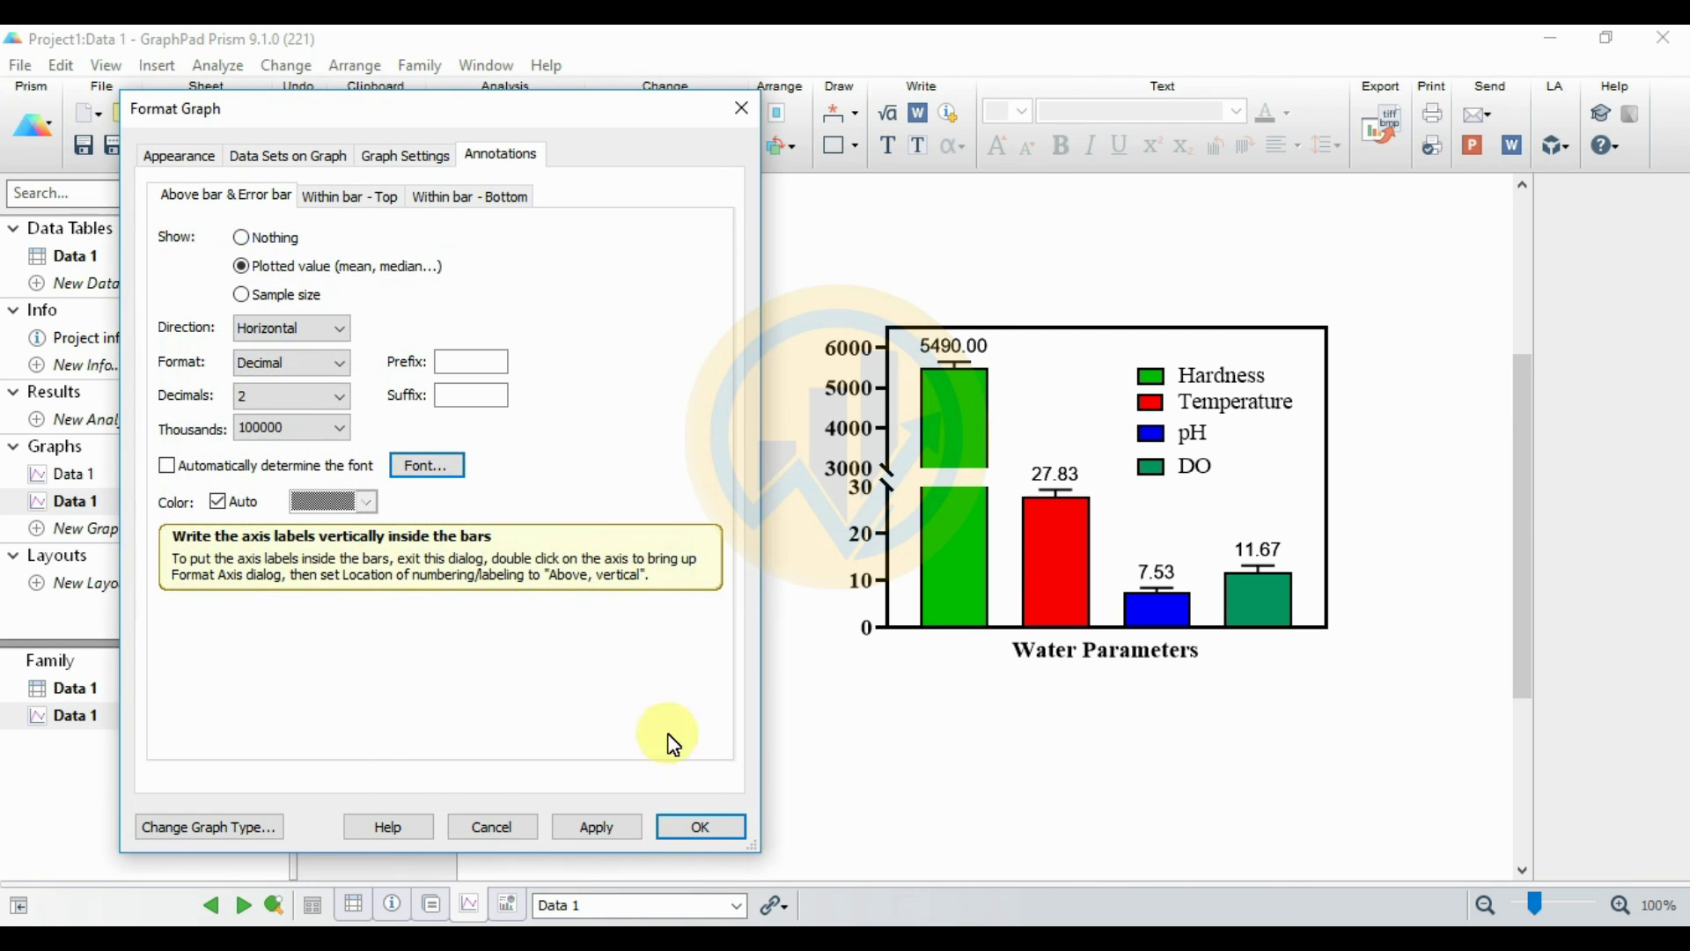
{"action": "left_click", "coordinate": [620, 817]}
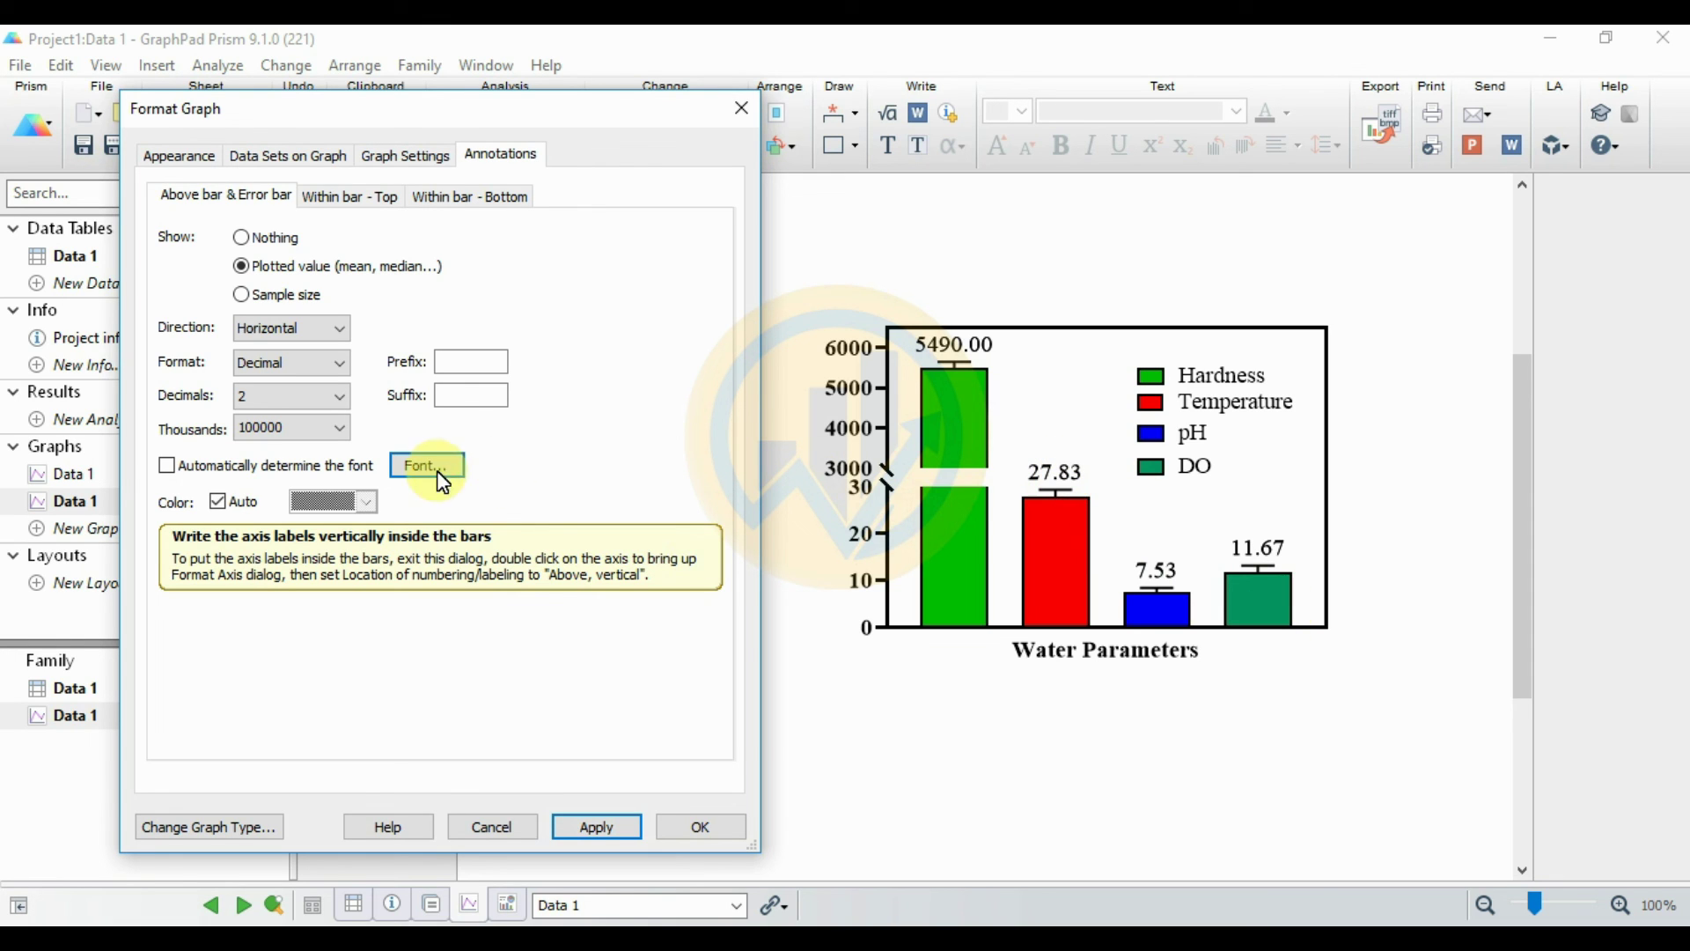
Step: Slightly reduce the font size of the value labels above the bars and accept the graph formatting
{"action": "left_click", "coordinate": [405, 464]}
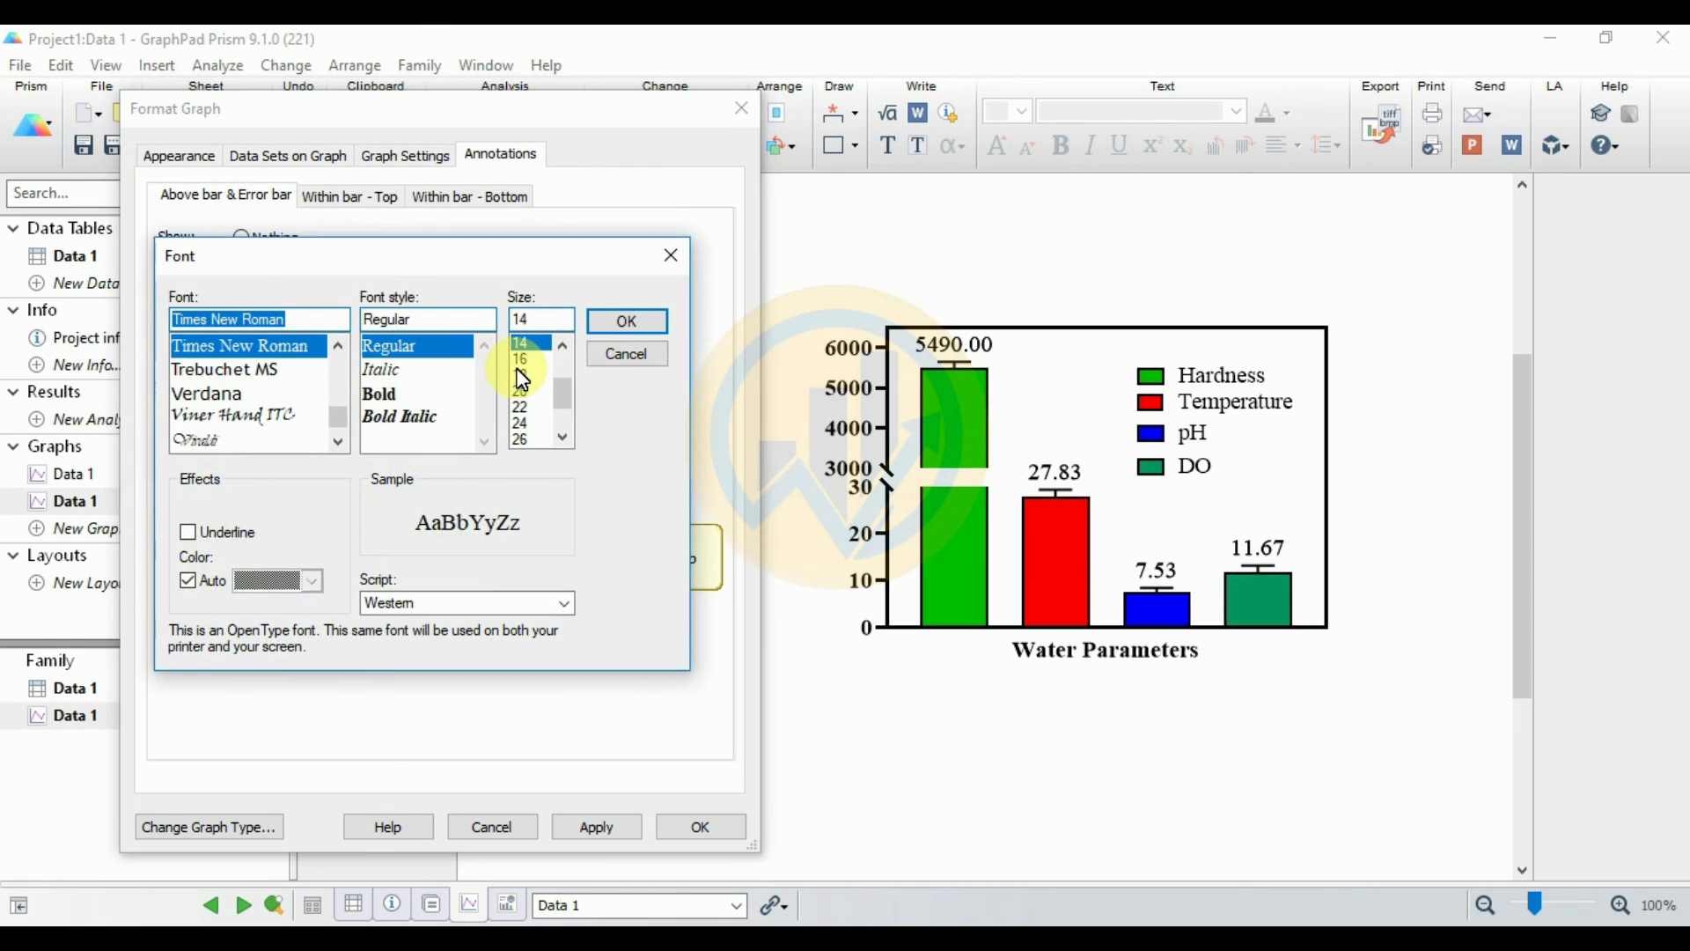
{"action": "left_click", "coordinate": [629, 323]}
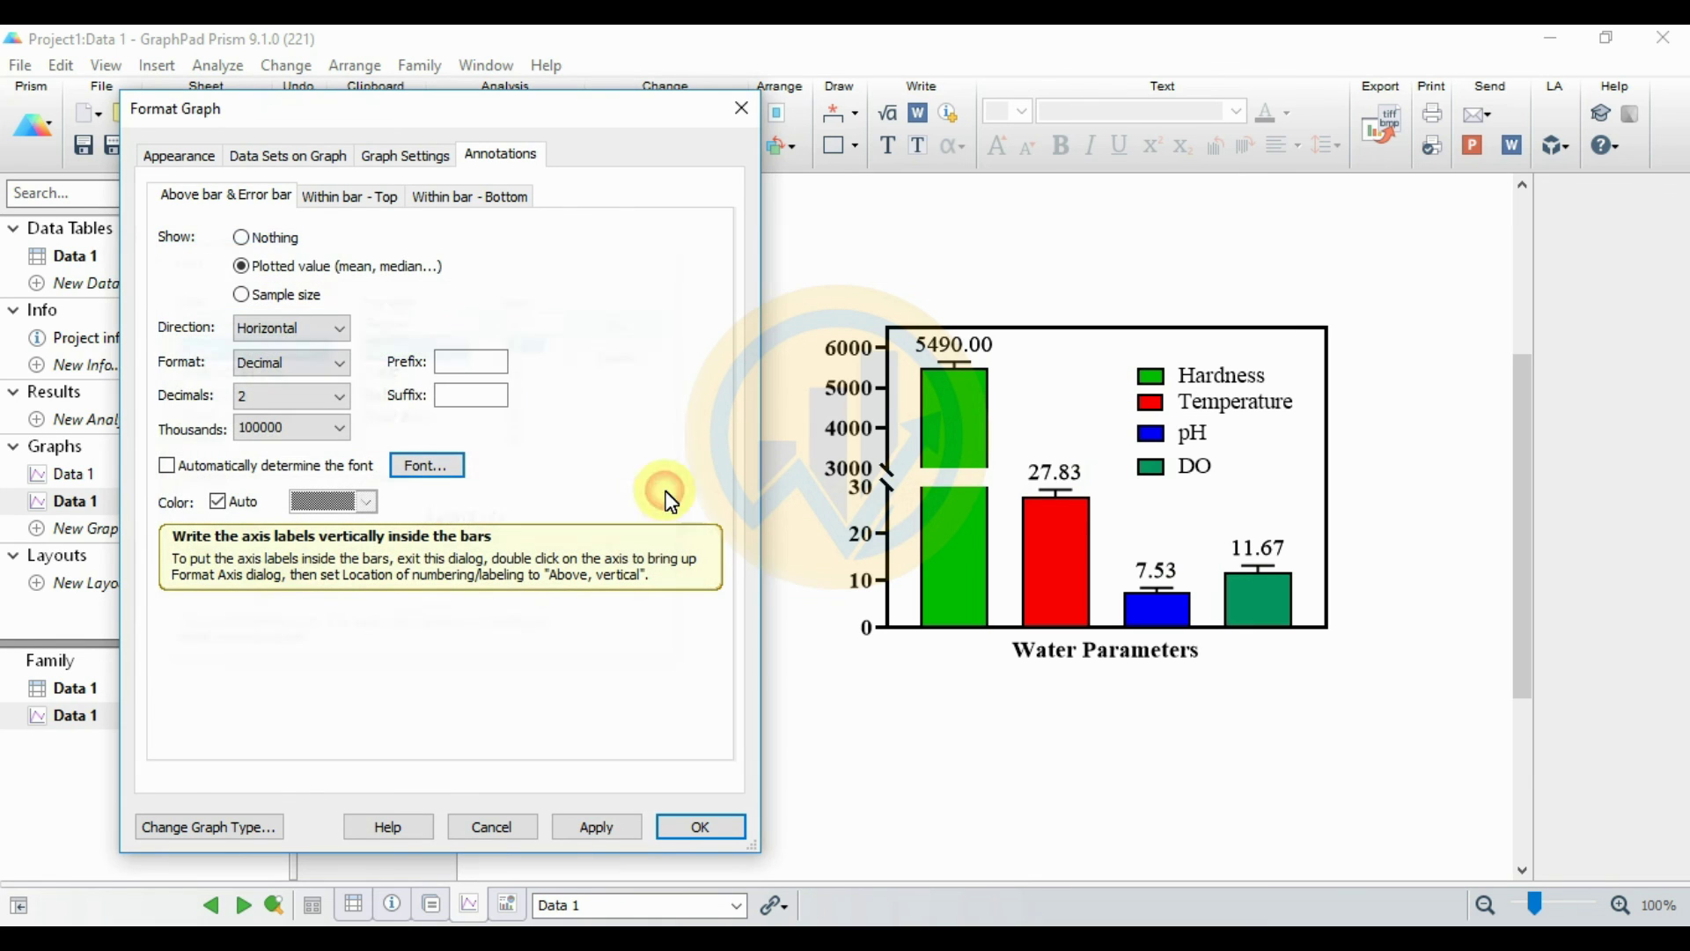
{"action": "left_click", "coordinate": [601, 826]}
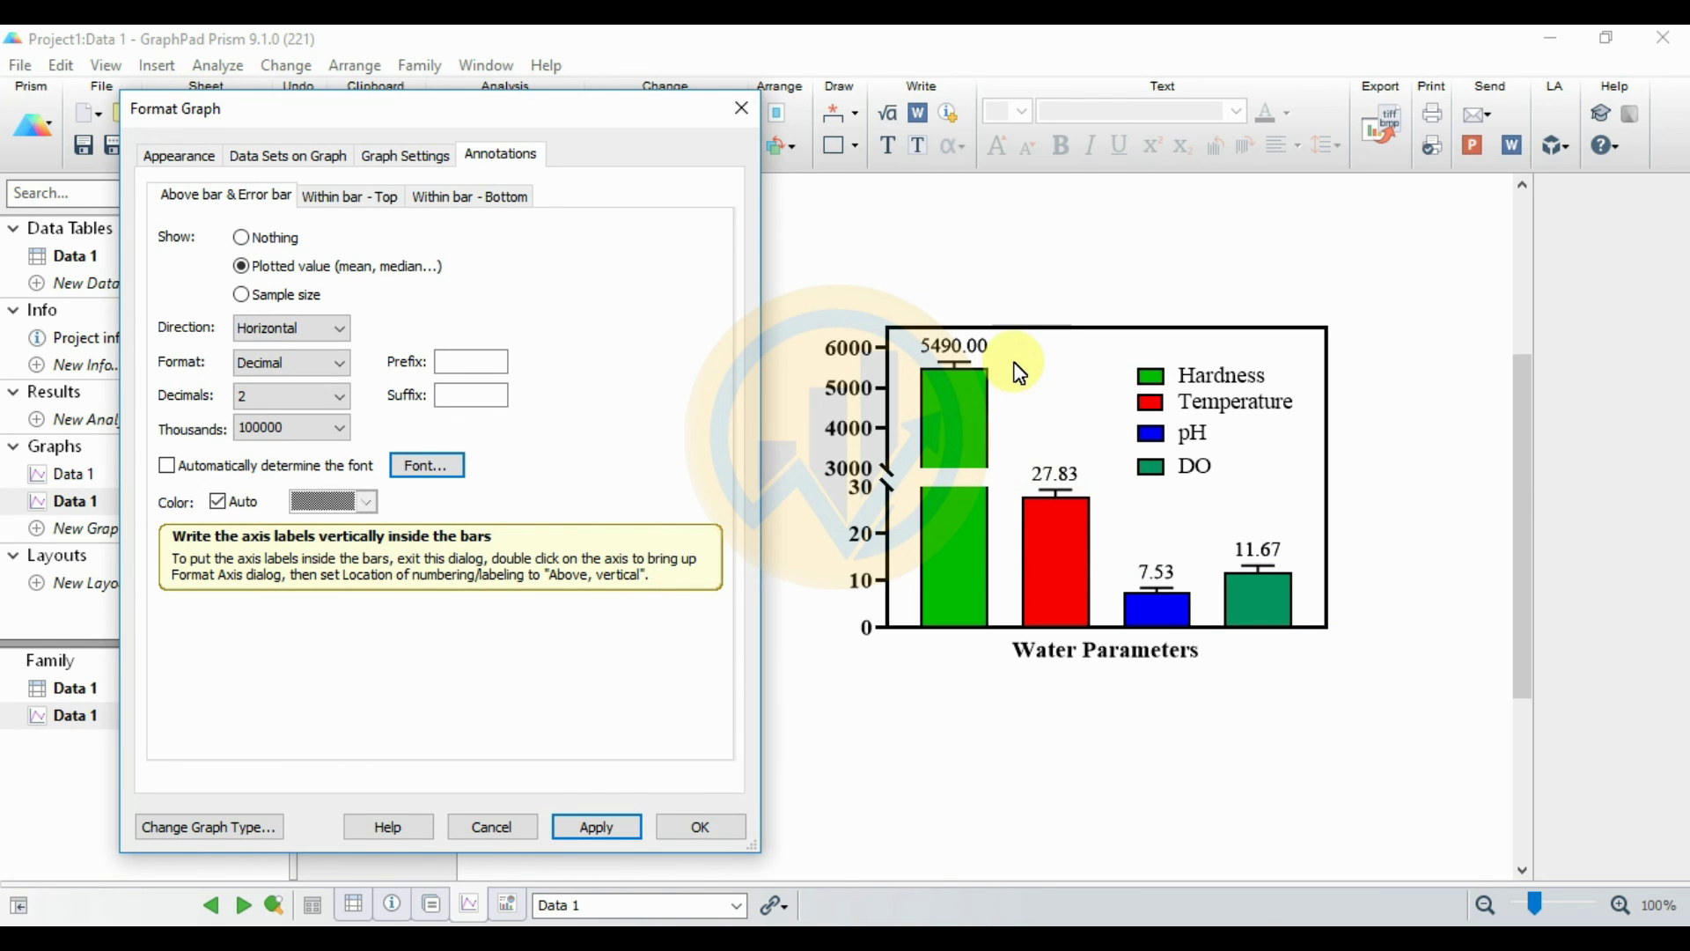
{"action": "left_click", "coordinate": [703, 828]}
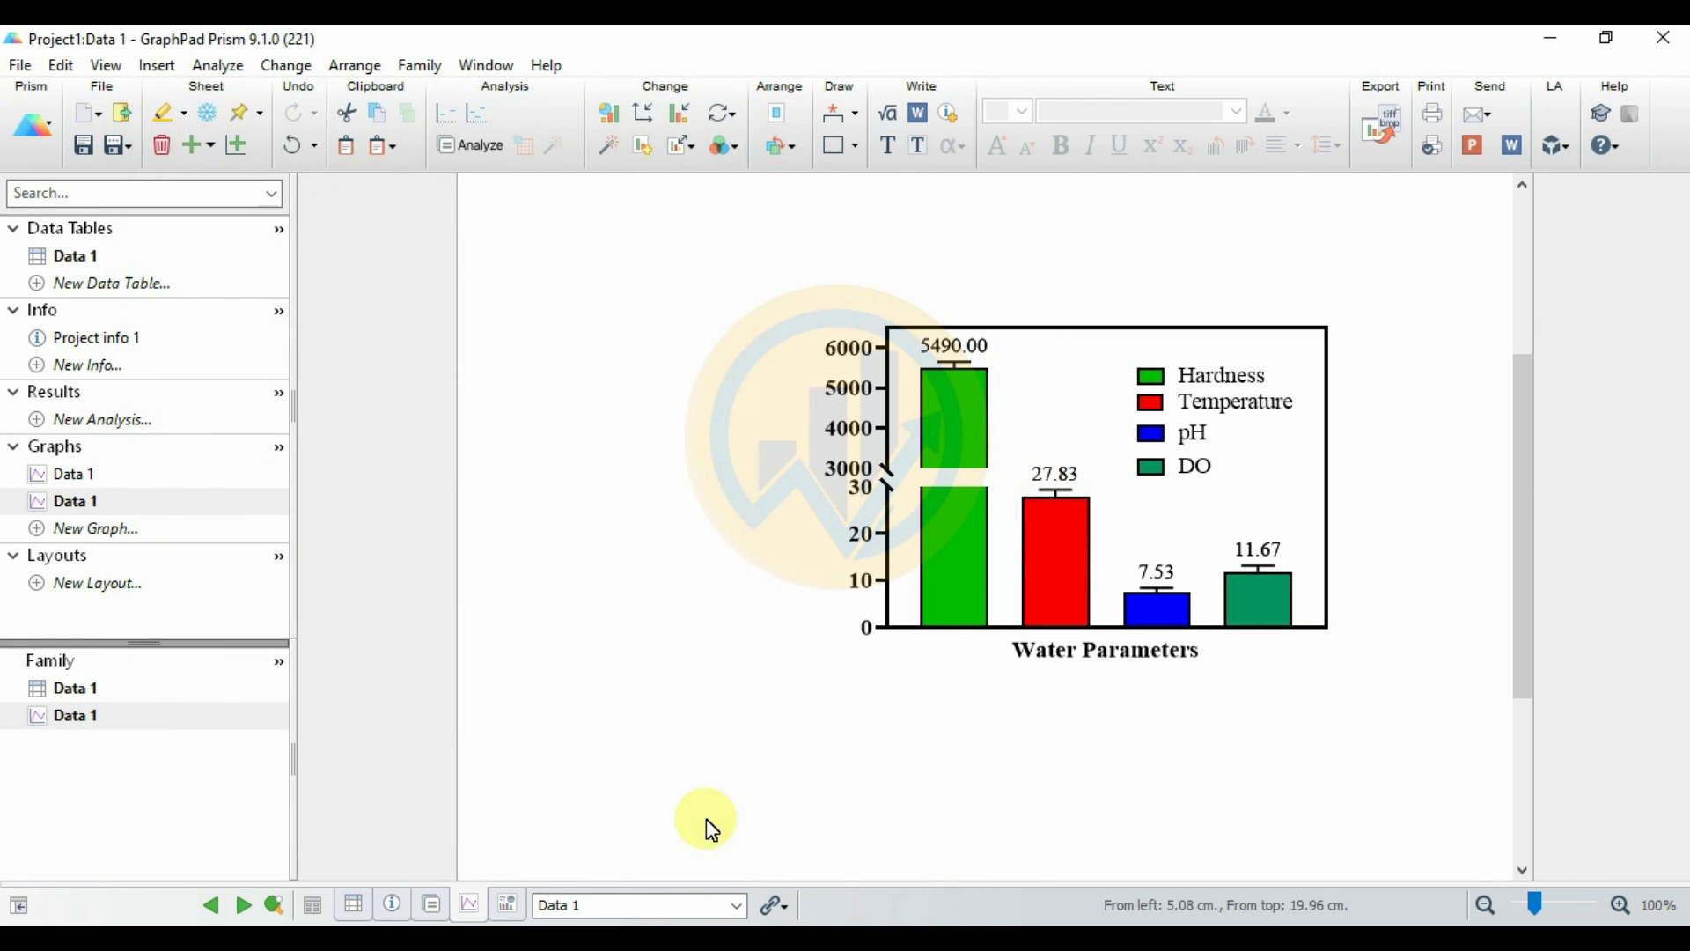